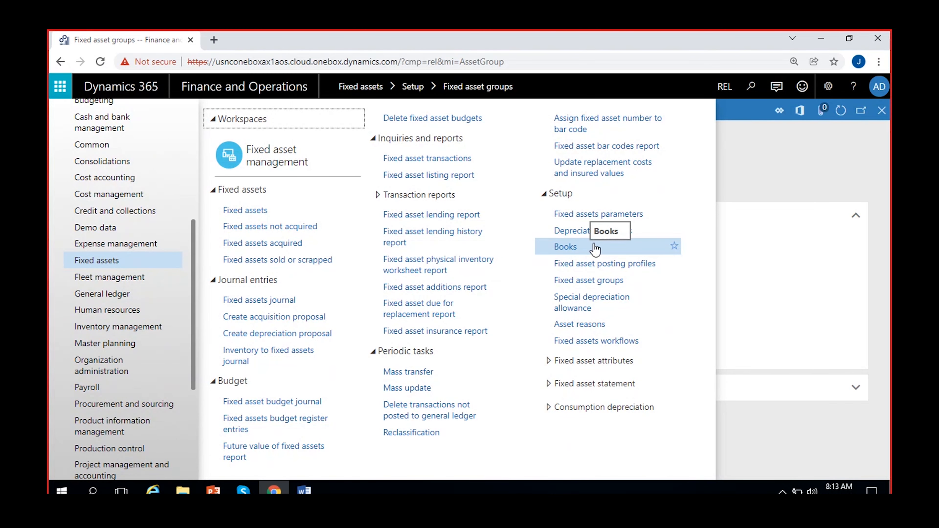
Step: Open the fixed assets Books setup and create a new book named CA_Book
left_click(576, 248)
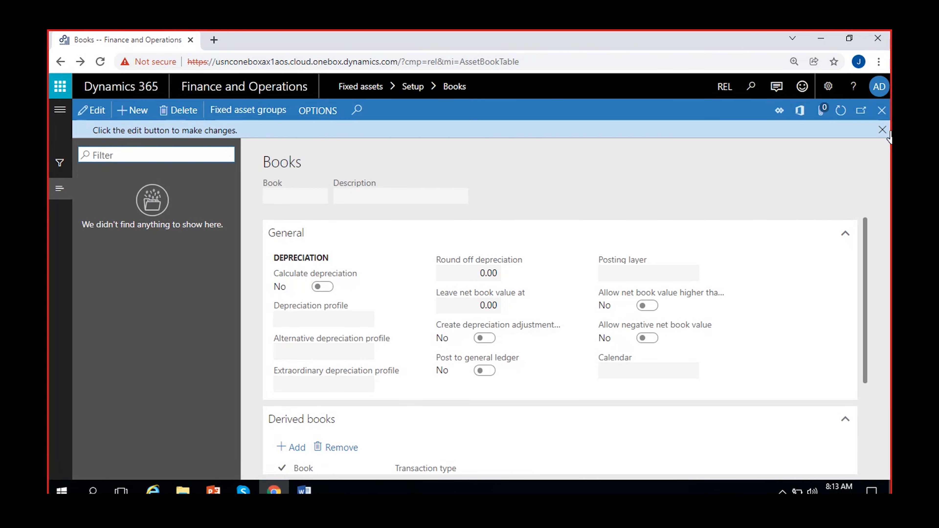
left_click(883, 130)
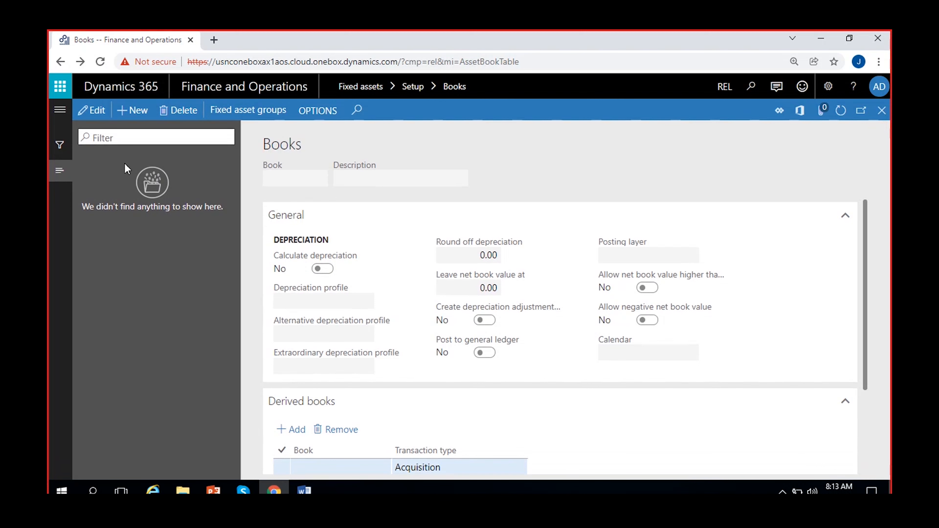
left_click(131, 112)
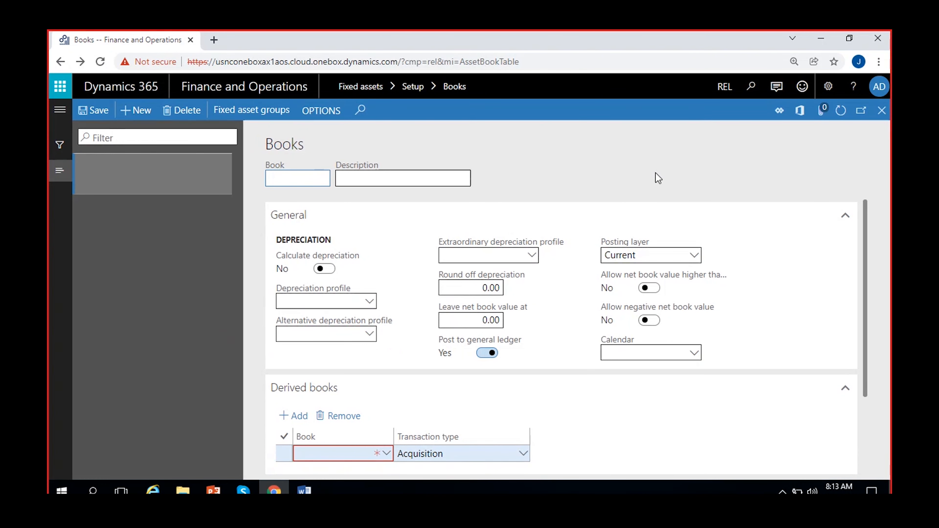
type("CA")
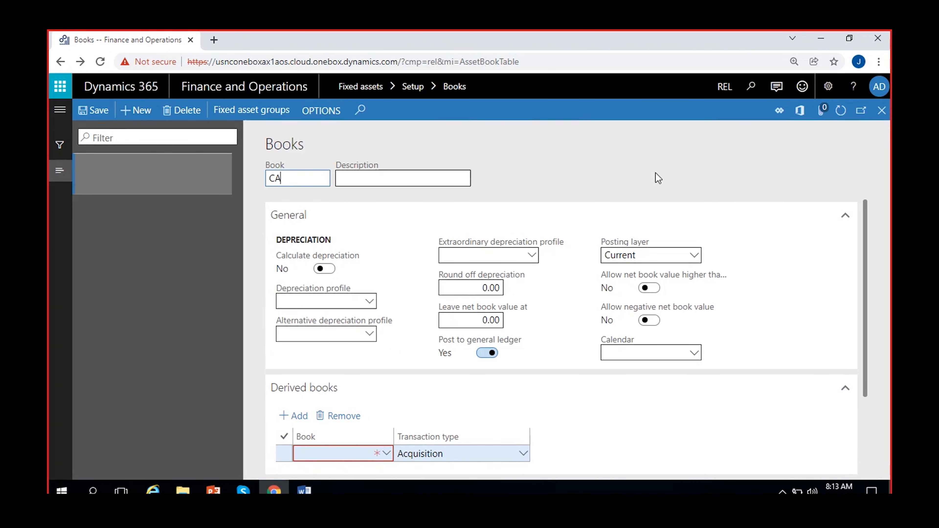
type("_Book")
Step: Enter "Companies Act book" as the description of the CA_Book record
left_click(414, 179)
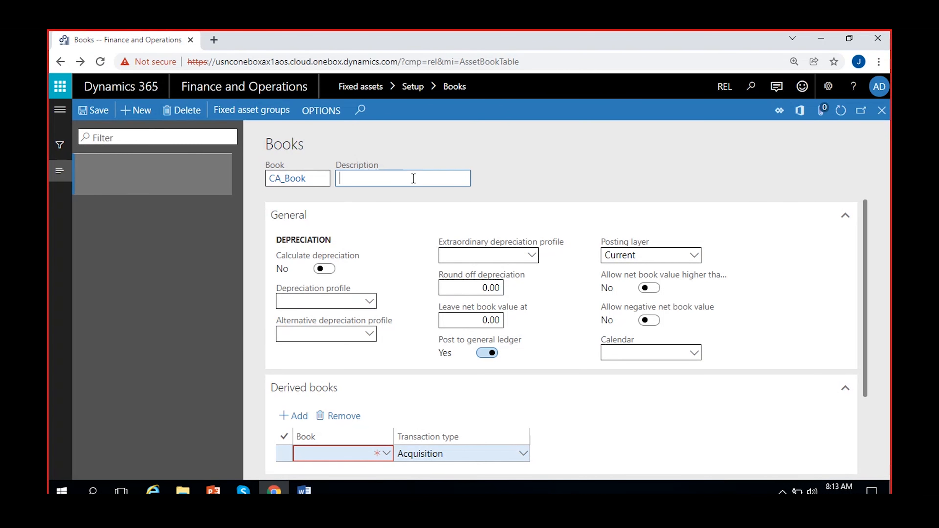
type("Companie")
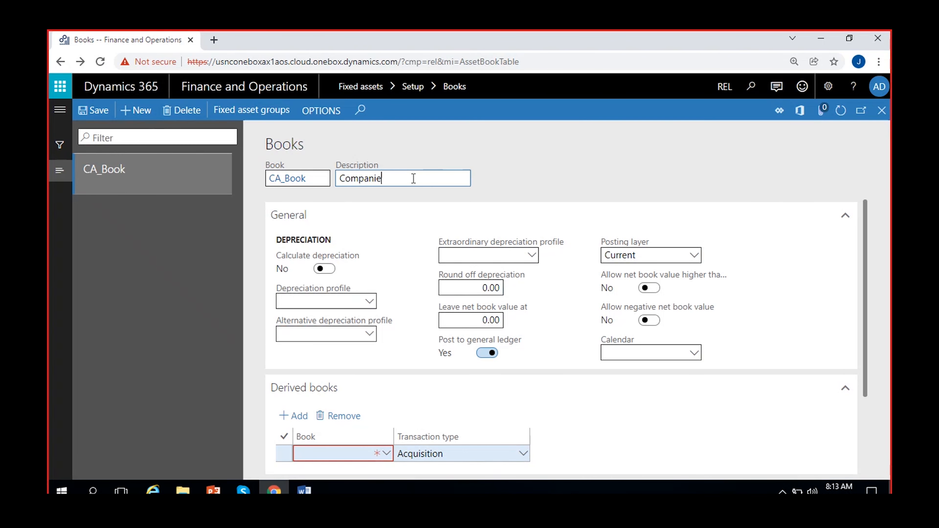
type("s act book")
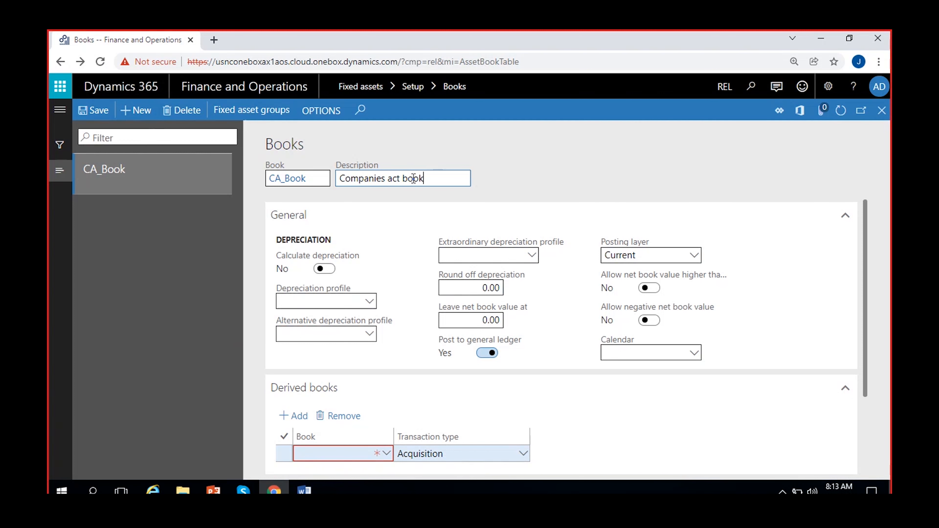
left_click(391, 179)
key("BackSpace")
type("A")
left_click(537, 165)
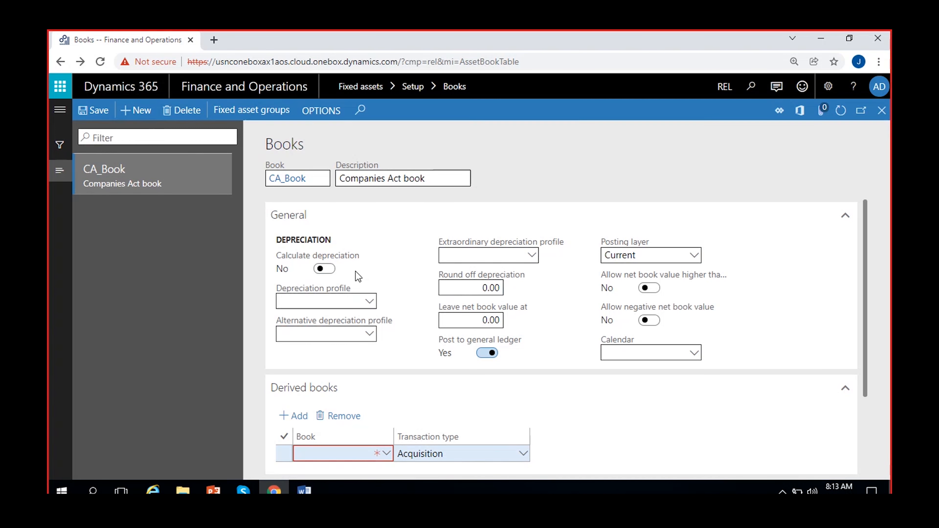
Step: Enable depreciation calculation for CA_Book and assign SLSL, straight line service life, as its depreciation profile
left_click(324, 269)
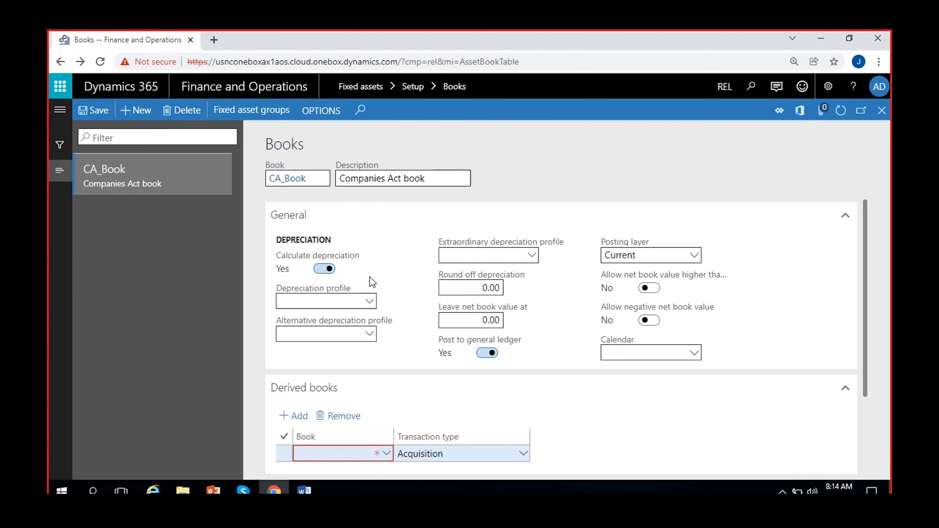
left_click(369, 301)
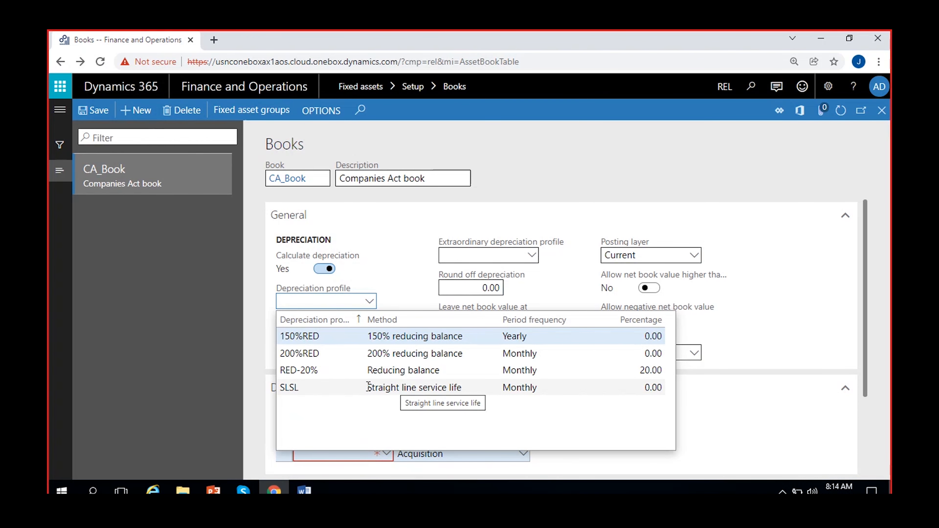
left_click(422, 388)
left_click(422, 390)
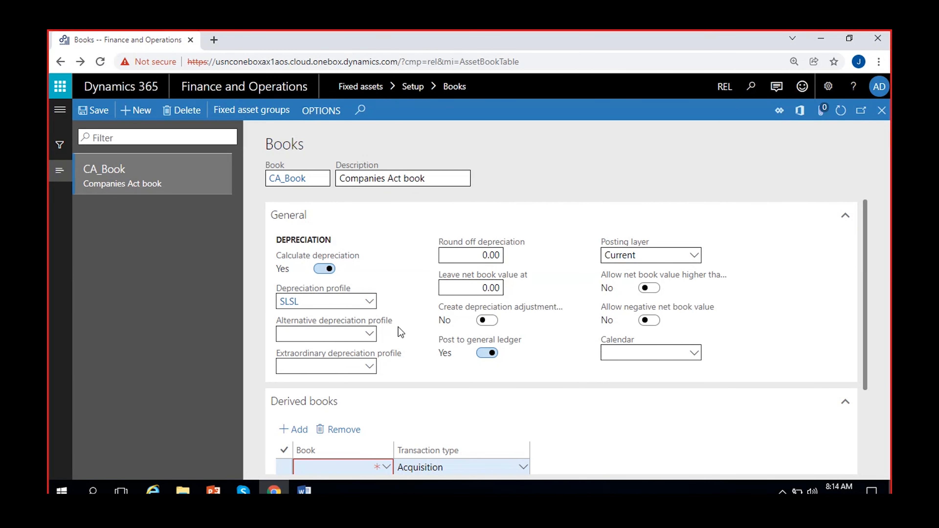
Step: Set CA_Book's alternative depreciation profile to RED-20% and try to change it to 150%RED
left_click(374, 334)
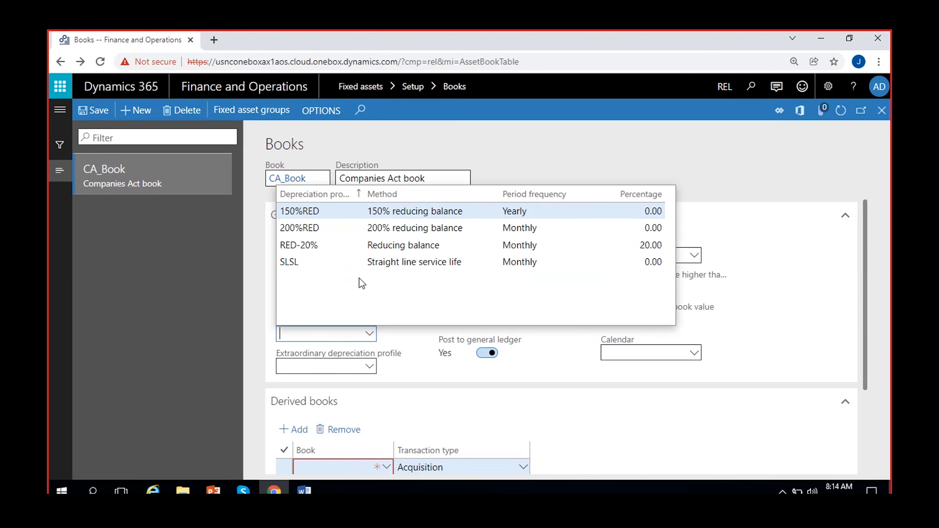
left_click(356, 245)
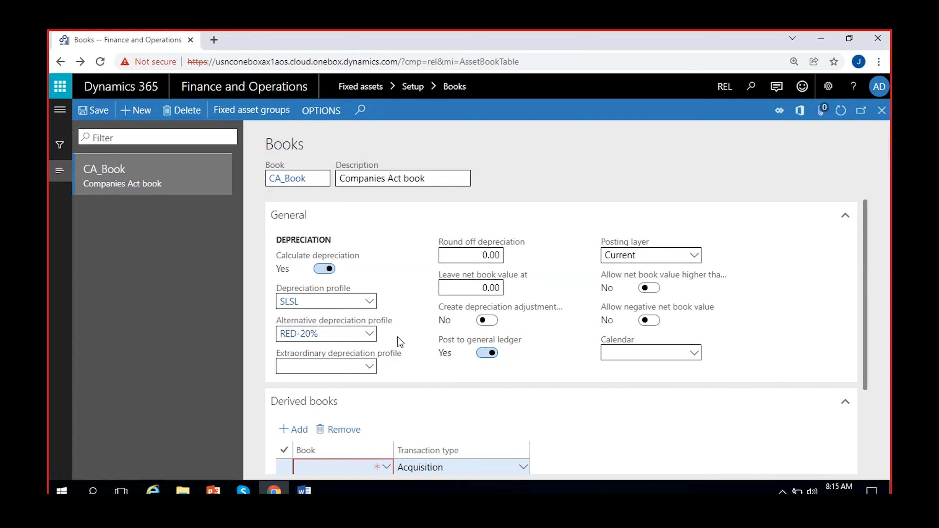
left_click(370, 335)
key("Up")
key("Up")
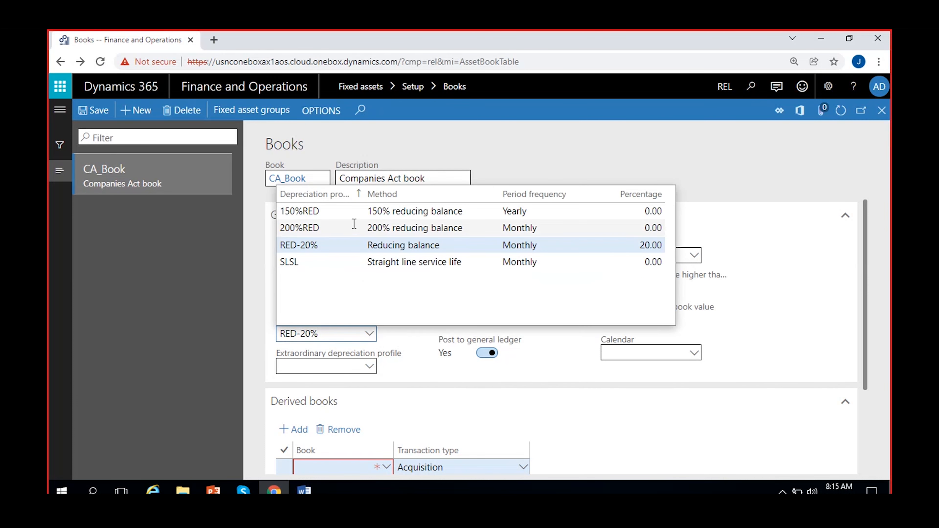
key("Return")
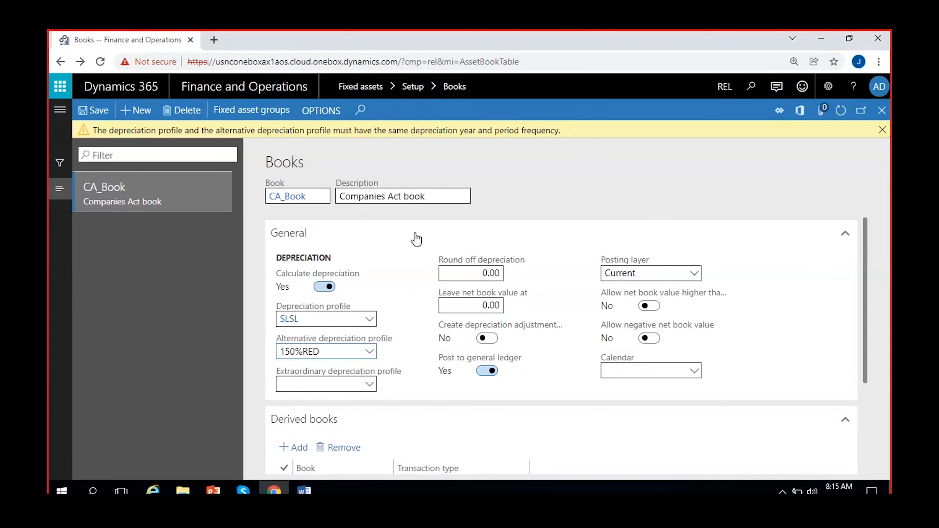
left_click(880, 130)
Step: Review the depreciation year and period frequency in the RED-20% profile's details and return to the book
right_click(370, 353)
left_click(388, 416)
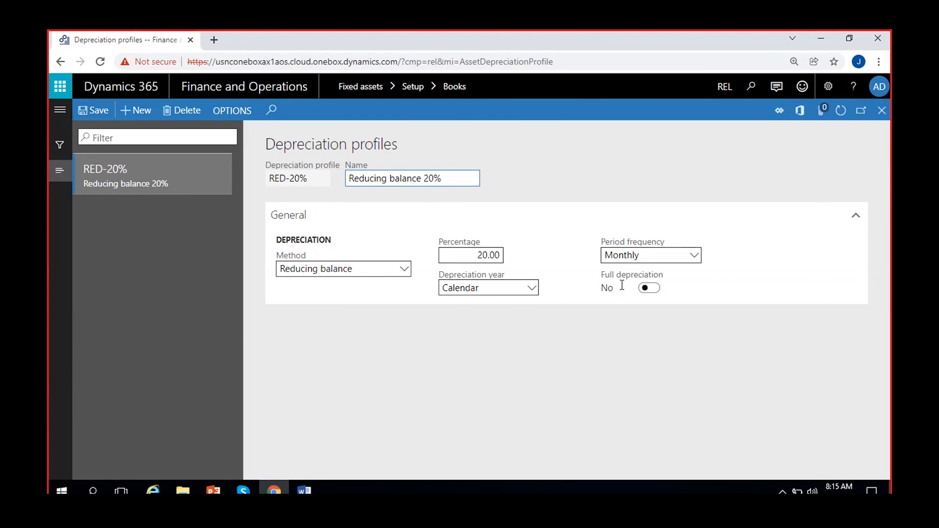
left_click(104, 112)
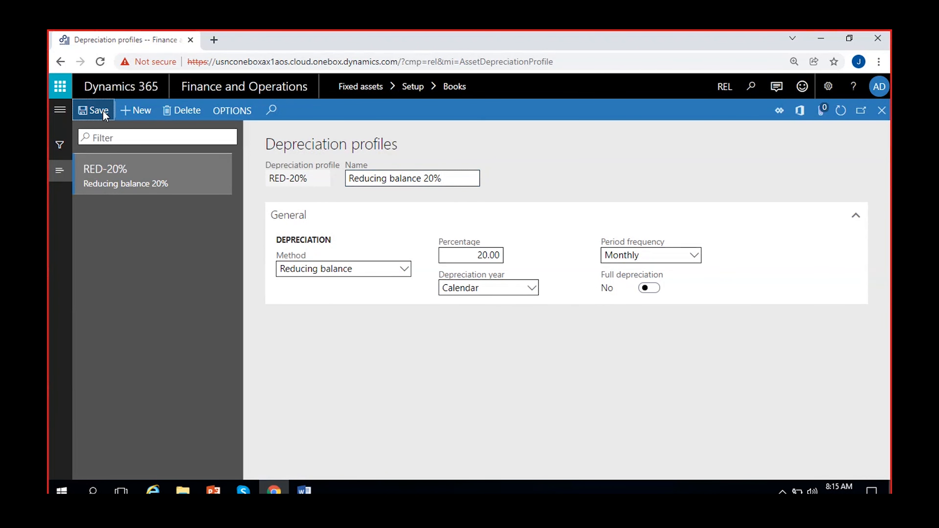
left_click(882, 111)
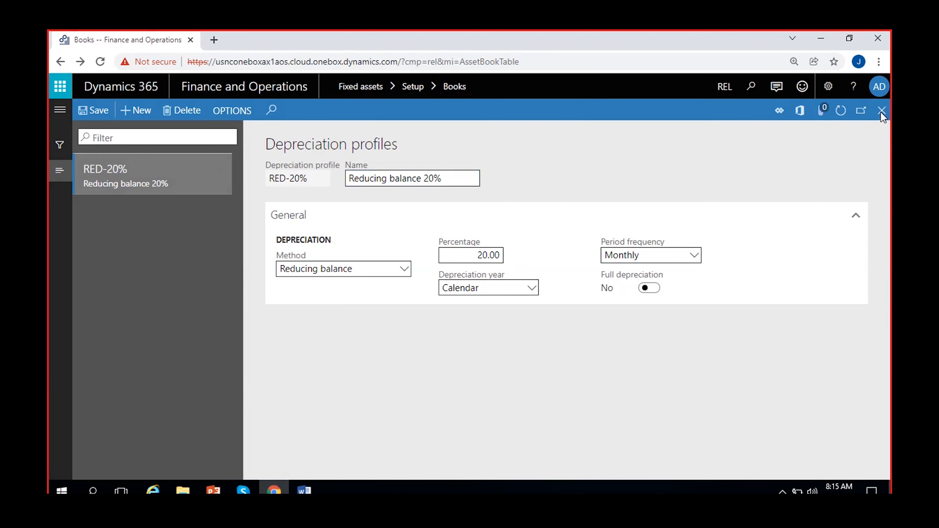
Step: Check the depreciation year and period frequency in the SLSL profile's details and return to the book
right_click(367, 318)
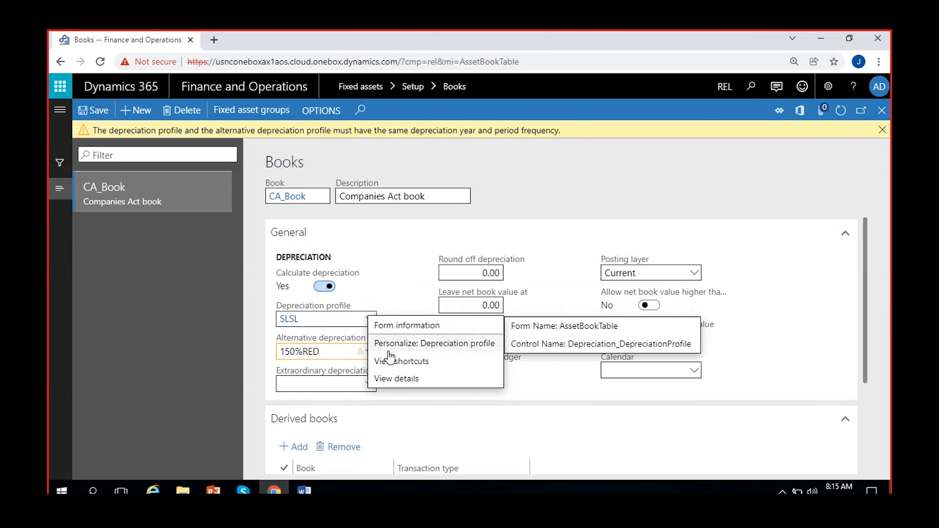
left_click(398, 379)
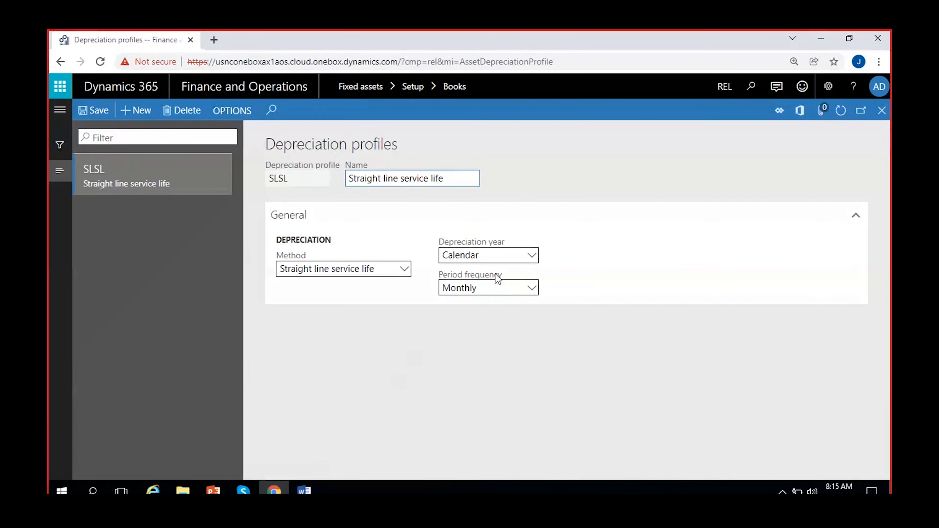
left_click(887, 110)
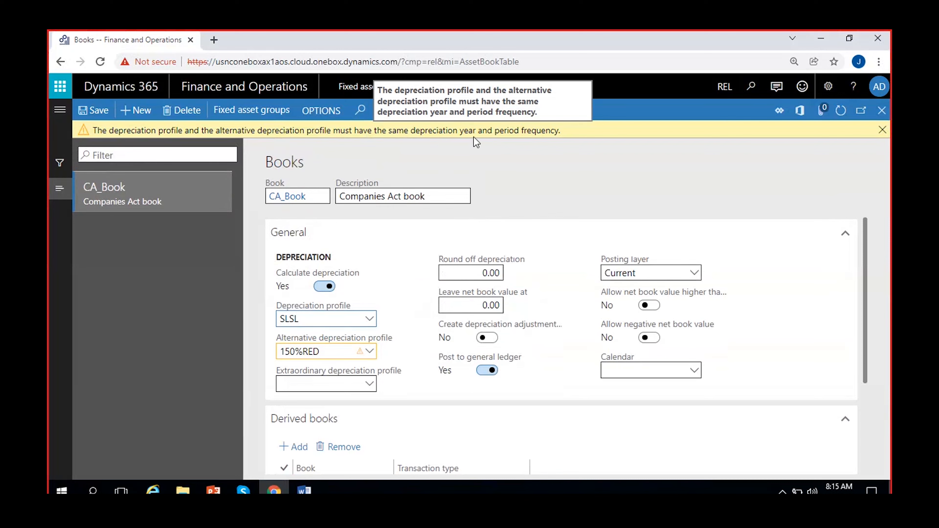
left_click(882, 130)
Step: Inspect the details of the book's alternative depreciation profile once more and return to the book
left_click(346, 333)
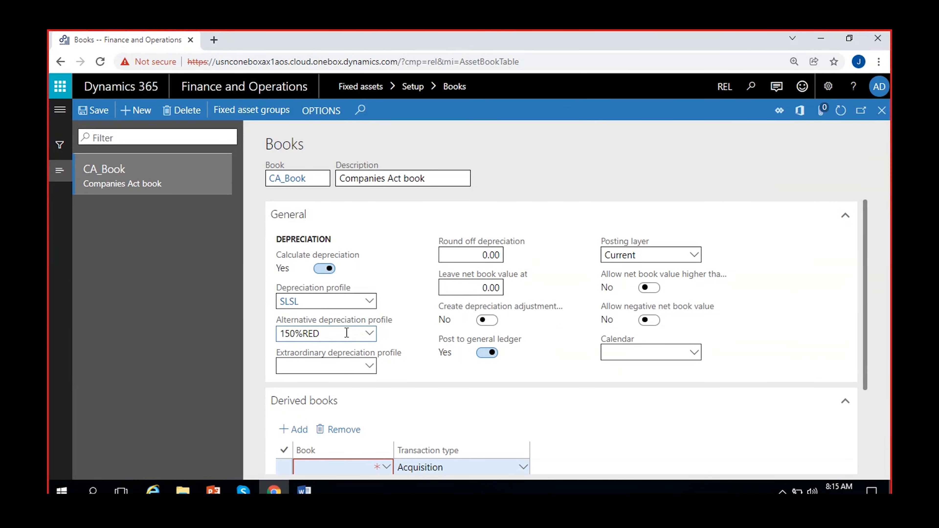
right_click(368, 333)
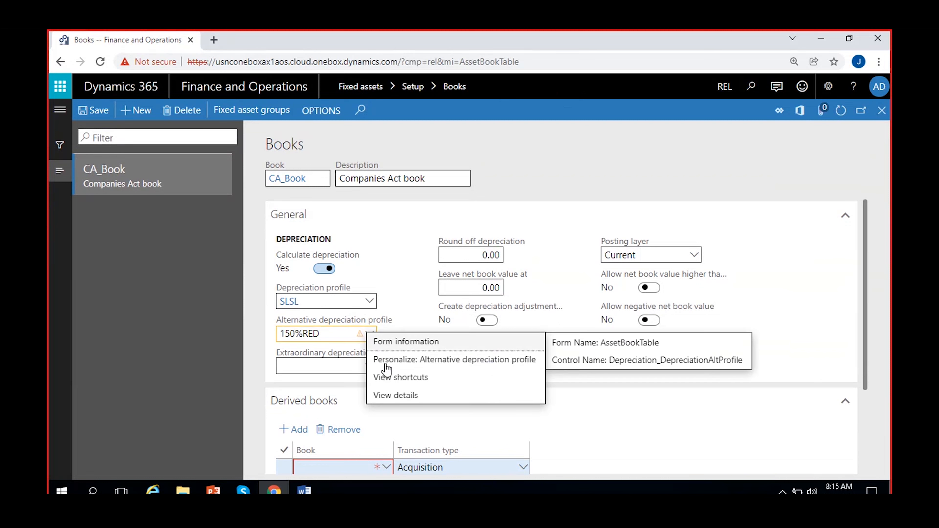
left_click(393, 397)
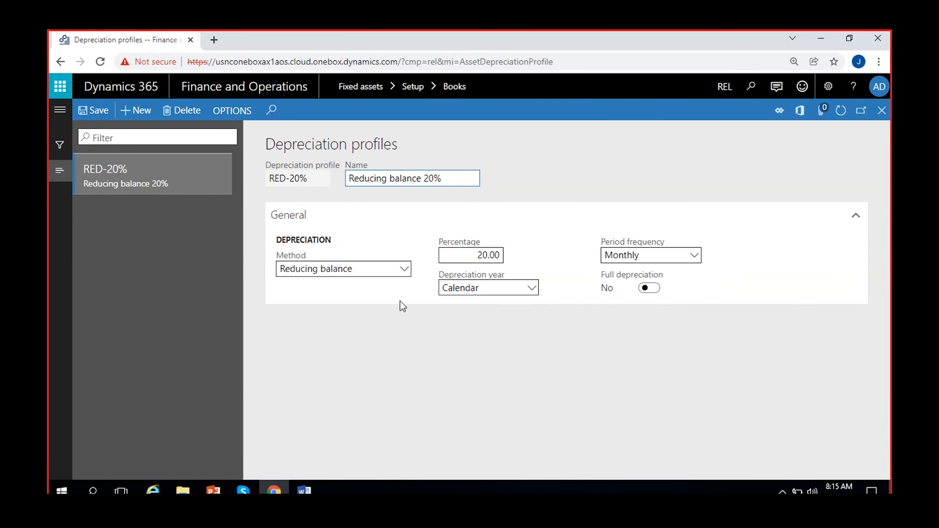
left_click(882, 110)
Step: Clear the alternative depreciation profile and try to assign 150%RED again
left_click_drag(349, 331, 279, 334)
key("BackSpace")
left_click(407, 306)
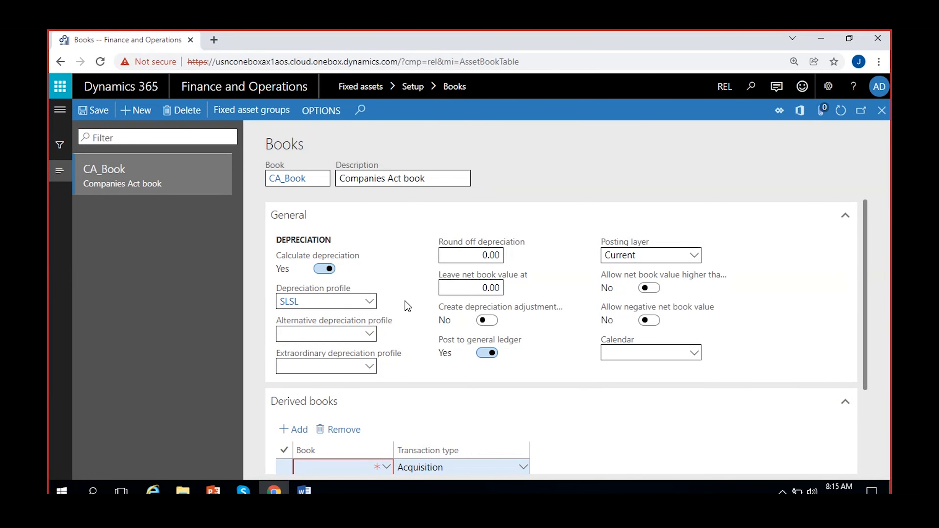
left_click(369, 337)
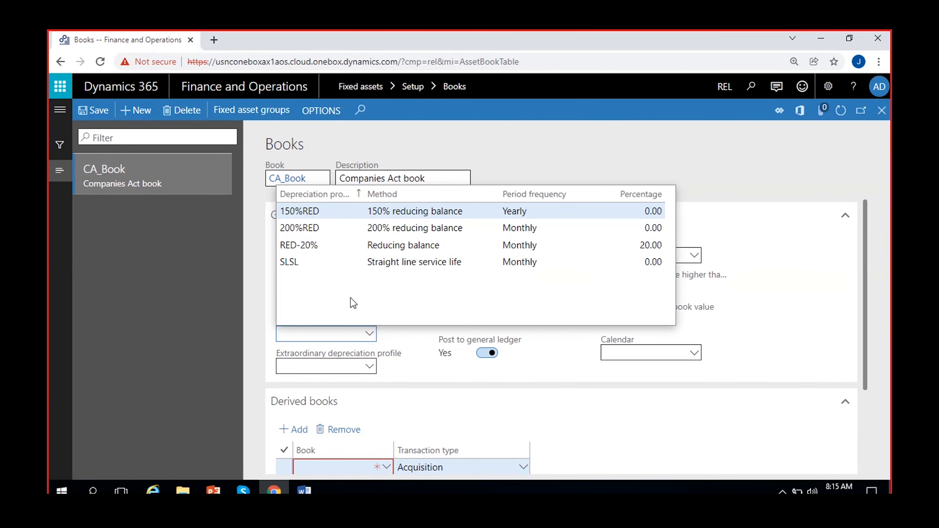
left_click(346, 212)
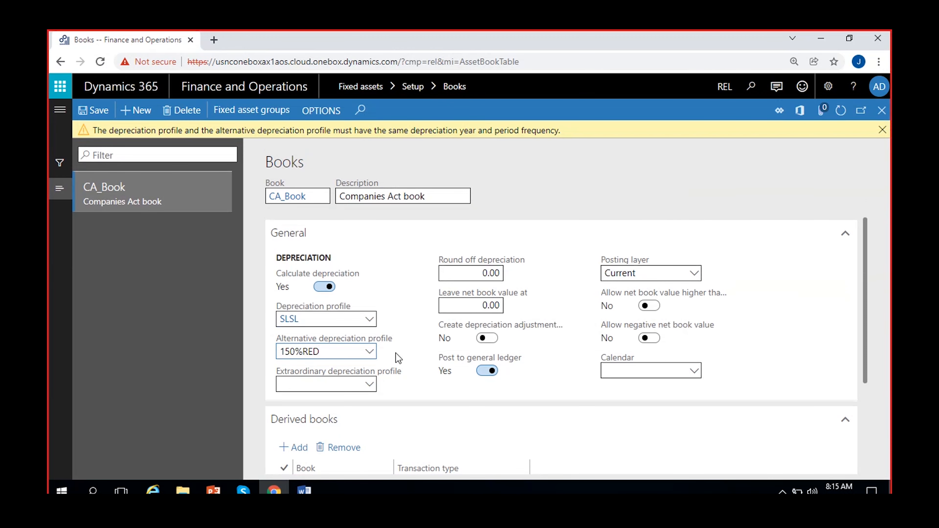
left_click(883, 130)
Step: Set the 150%RED depreciation profile's period frequency to Monthly, save it and return to the book
right_click(368, 334)
left_click(395, 396)
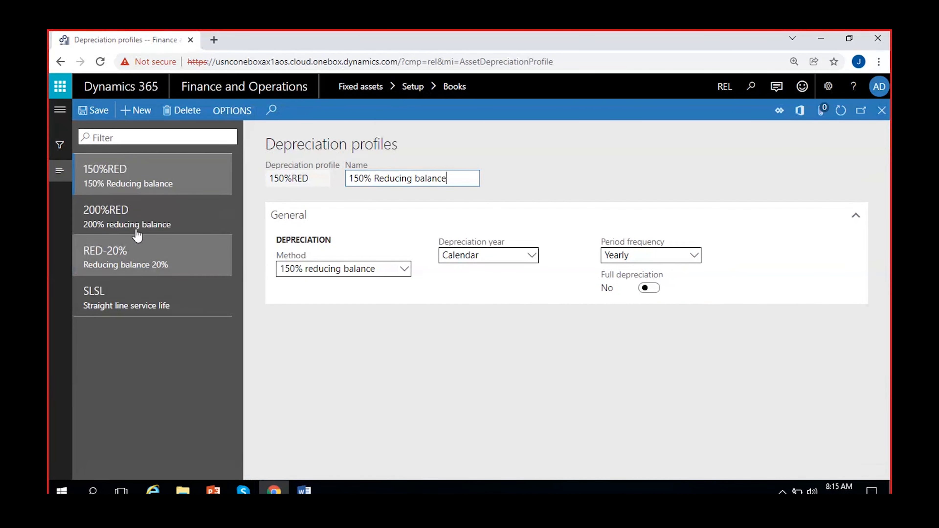
left_click(694, 255)
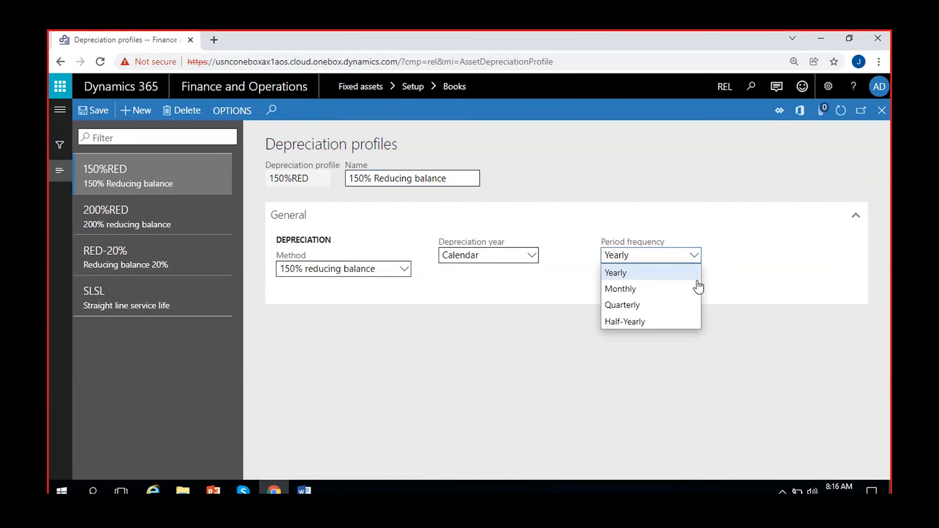
left_click(629, 292)
left_click(94, 110)
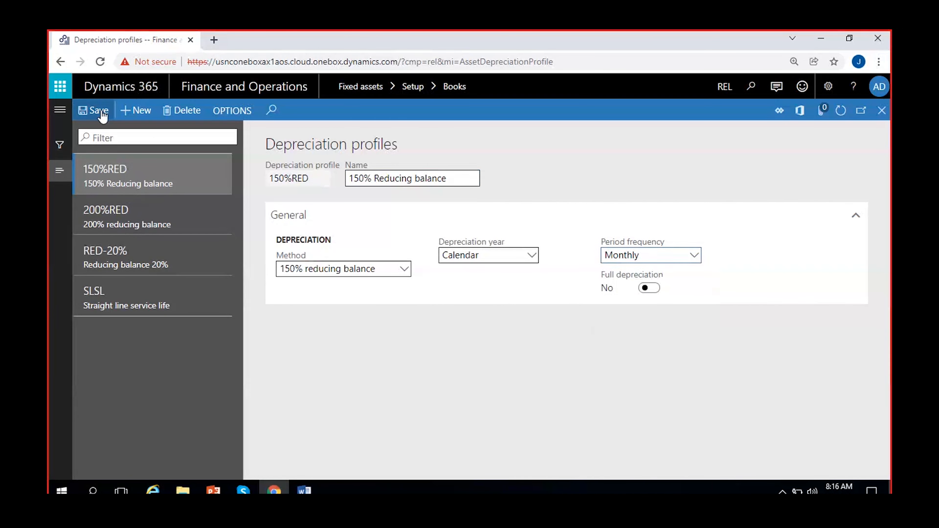
left_click(882, 111)
Step: Clear the alternative depreciation profile of CA_Book and refresh the Books form
left_click_drag(317, 334, 169, 370)
key("Delete")
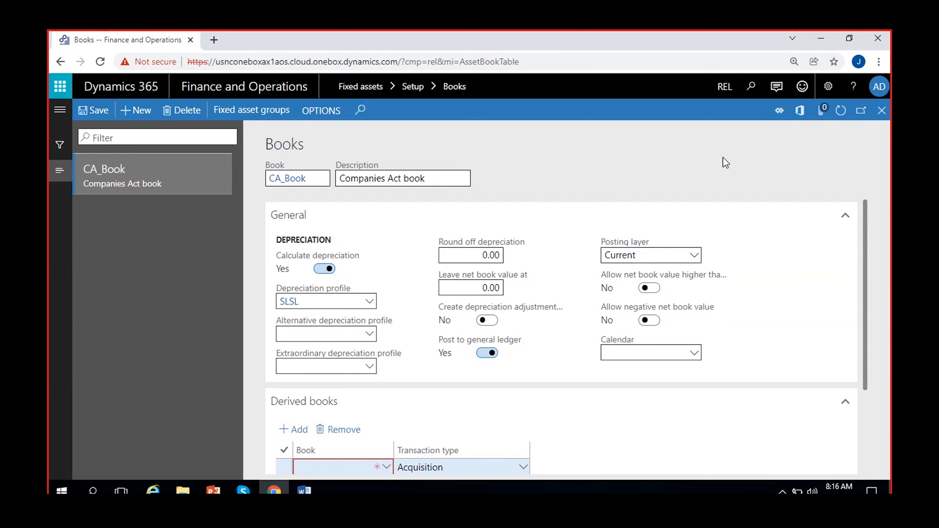
left_click(847, 111)
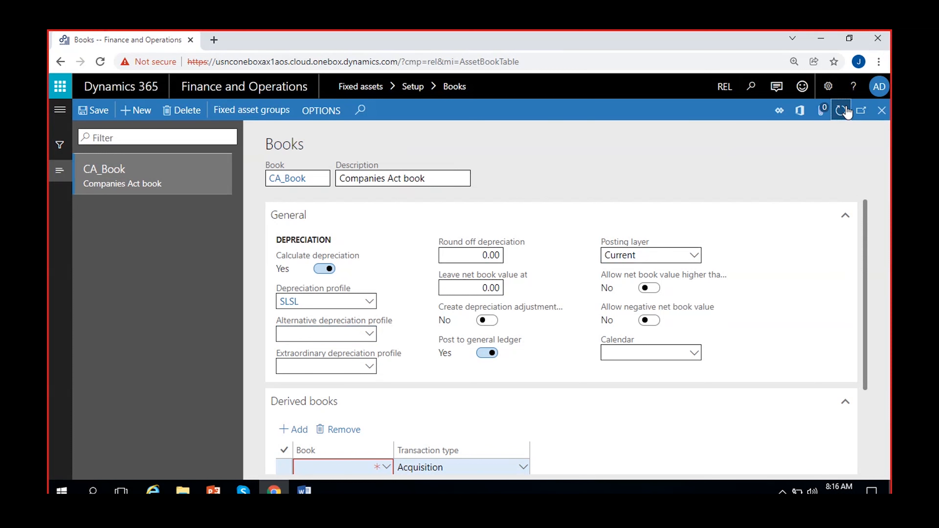
Step: Assign 150%RED as CA_Book's alternative depreciation profile and clear that field again
left_click(370, 335)
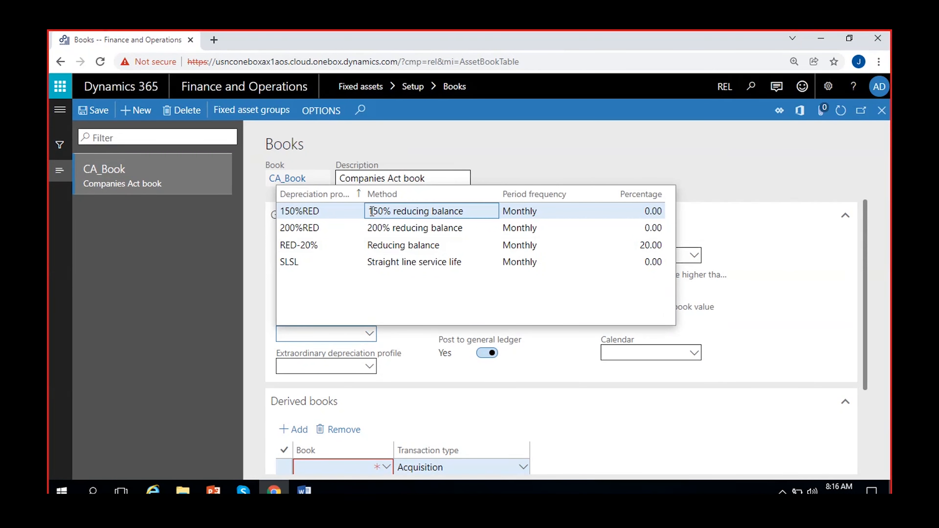
left_click(436, 211)
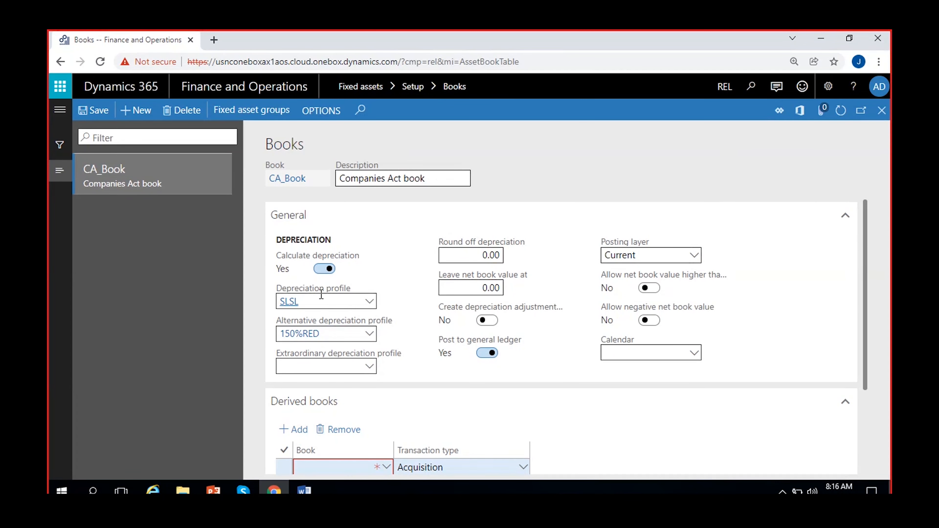
mouse_move(349, 348)
left_click(324, 334)
key("BackSpace")
left_click(407, 297)
Step: Look through the profiles offered for CA_Book's extraordinary depreciation and open the Depreciation profiles form from that field
left_click(373, 368)
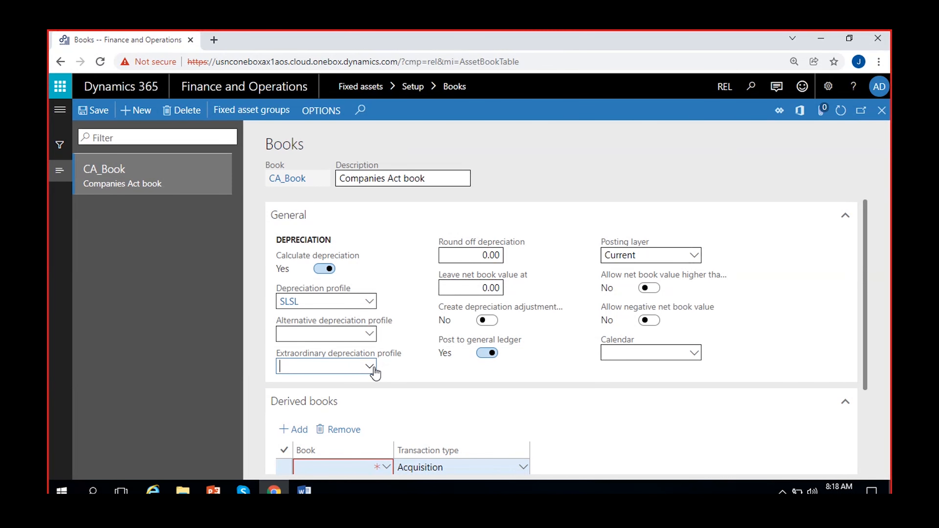
left_click(371, 368)
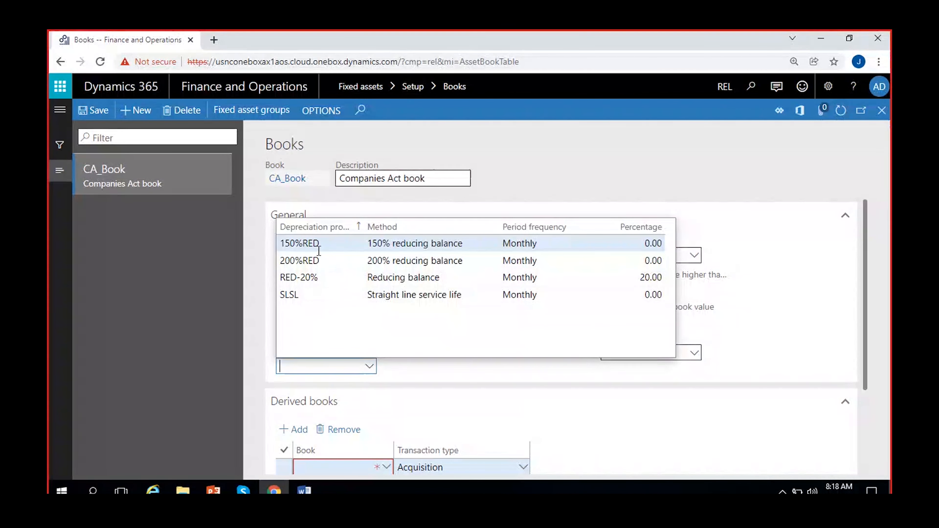
left_click(404, 370)
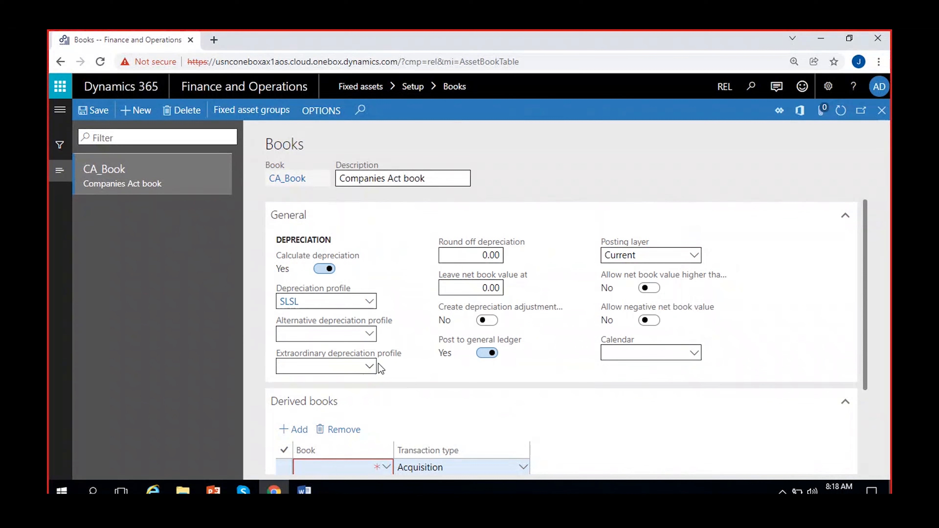
left_click(369, 366)
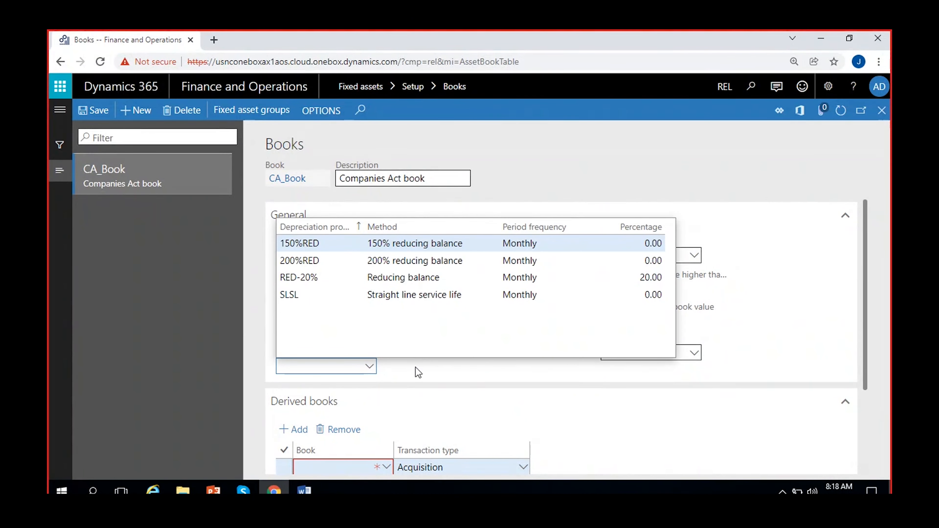
left_click(401, 367)
right_click(374, 364)
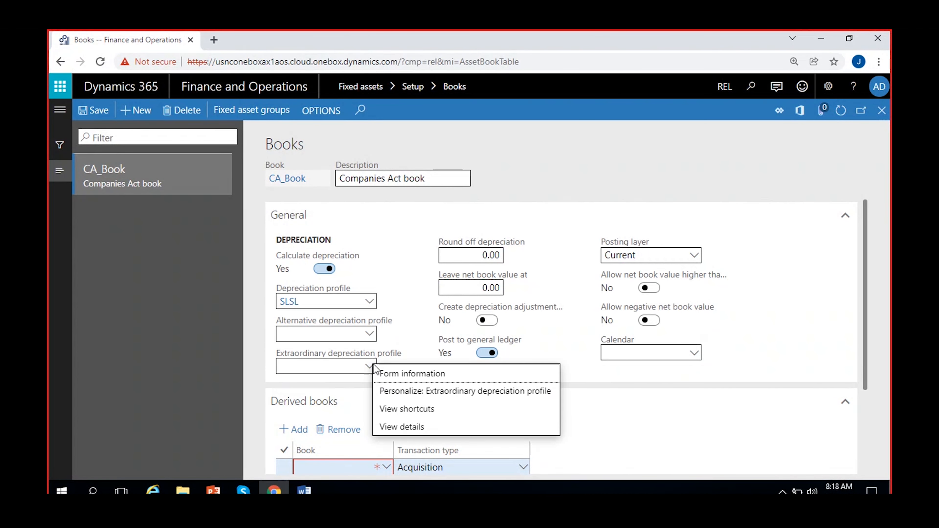
left_click(399, 426)
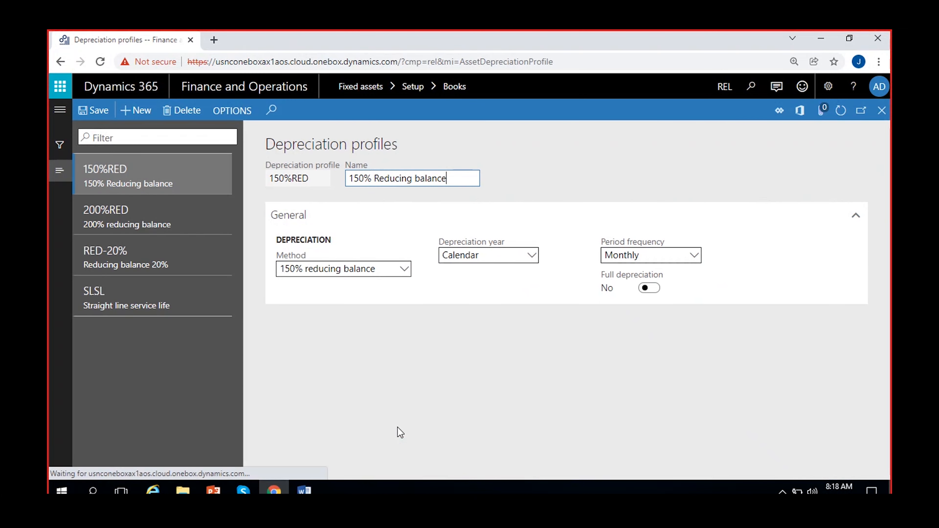
Step: Create a depreciation profile Manual, also named Manual, with method Manual and period frequency Yearly
left_click(133, 110)
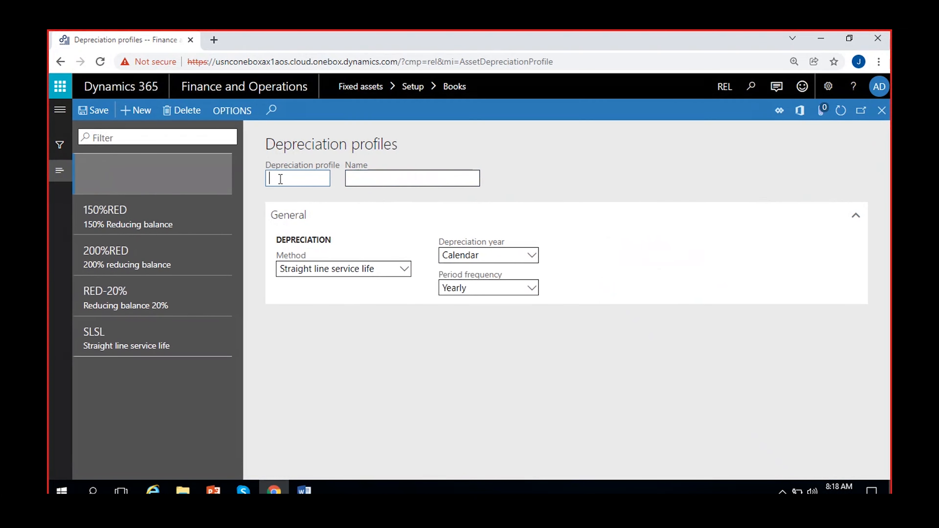
type("Manual")
left_click(351, 183)
type("Manual")
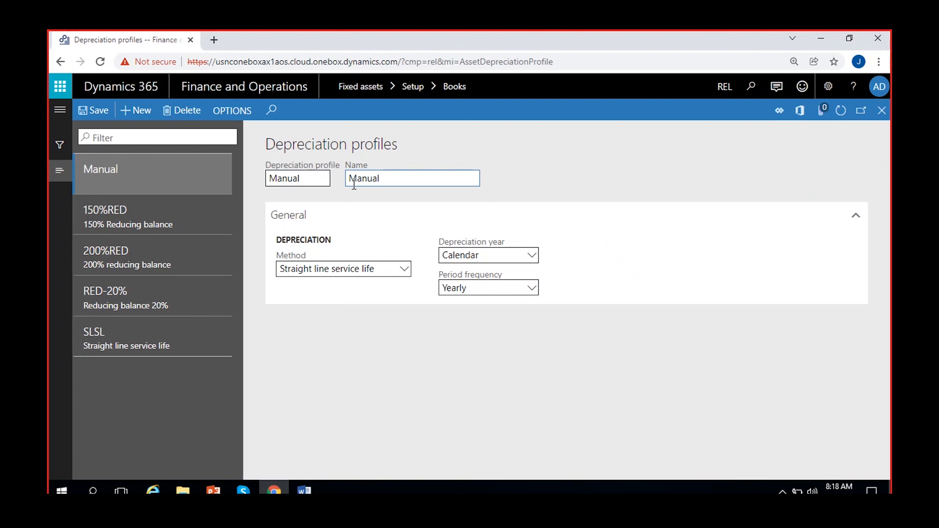
left_click(404, 269)
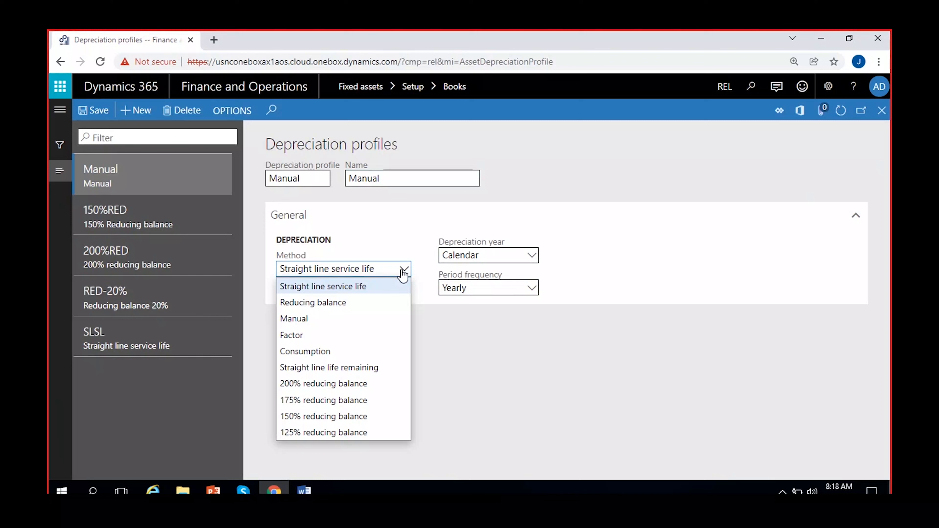
left_click(314, 320)
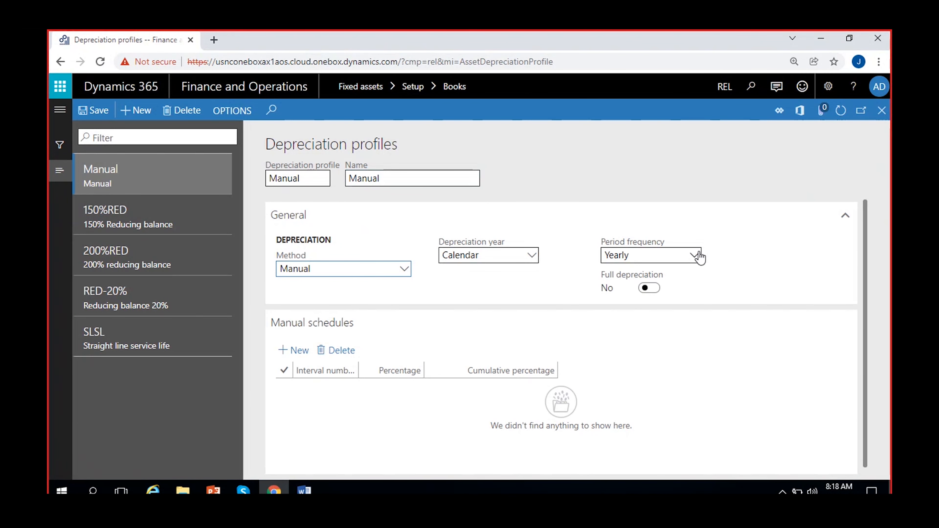
left_click(694, 256)
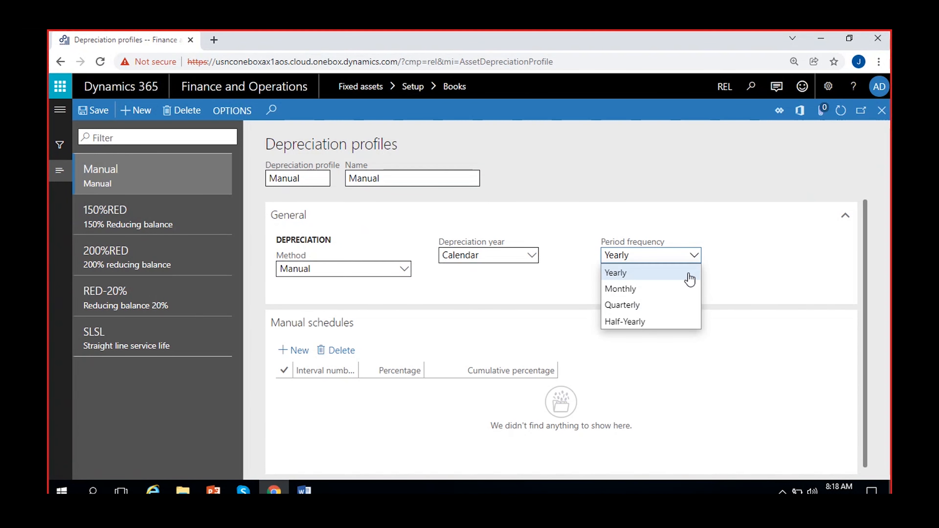
left_click(625, 273)
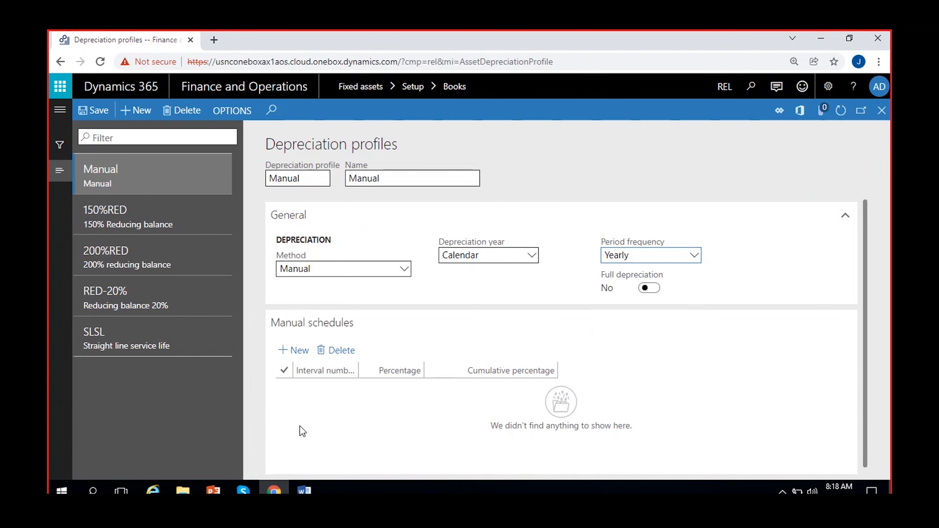
Step: Add three manual schedule lines to the Manual profile: interval 1 at 30%, interval 2 at 50% and interval 3 at 20%
left_click(293, 355)
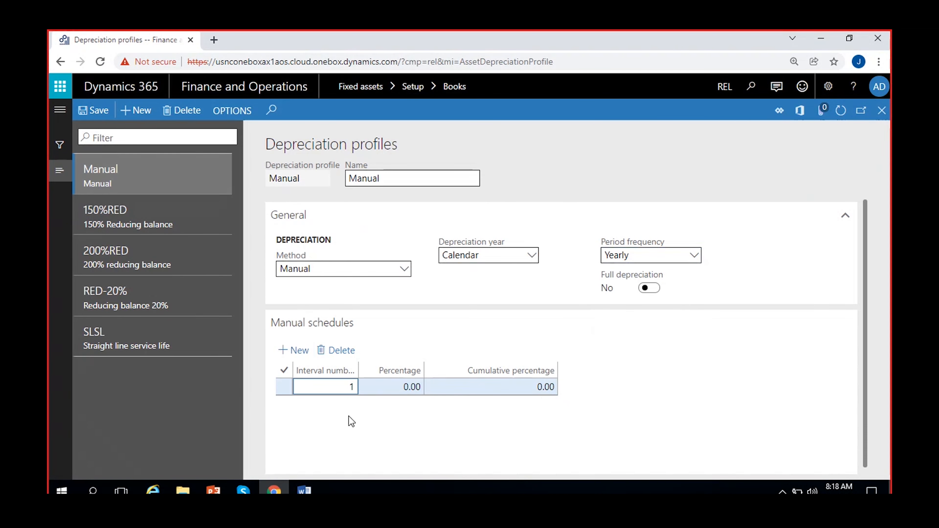
left_click(390, 384)
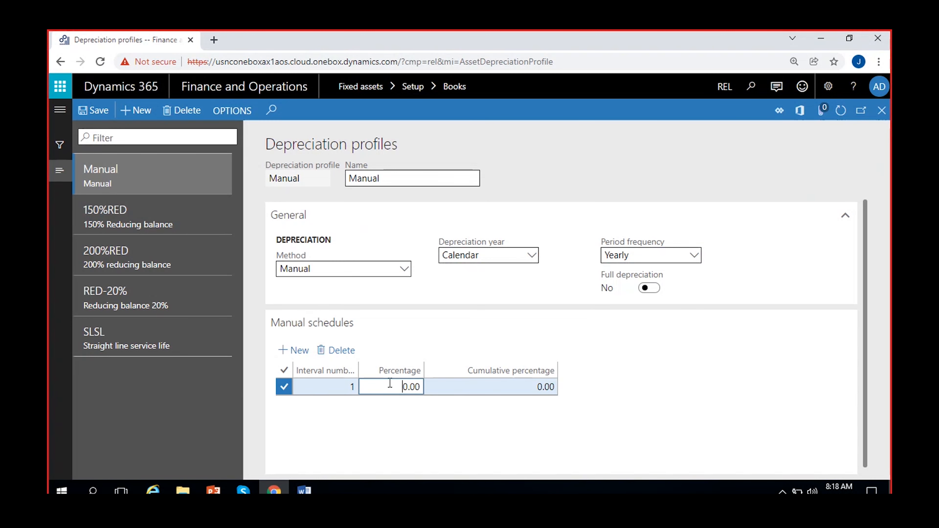
type("3")
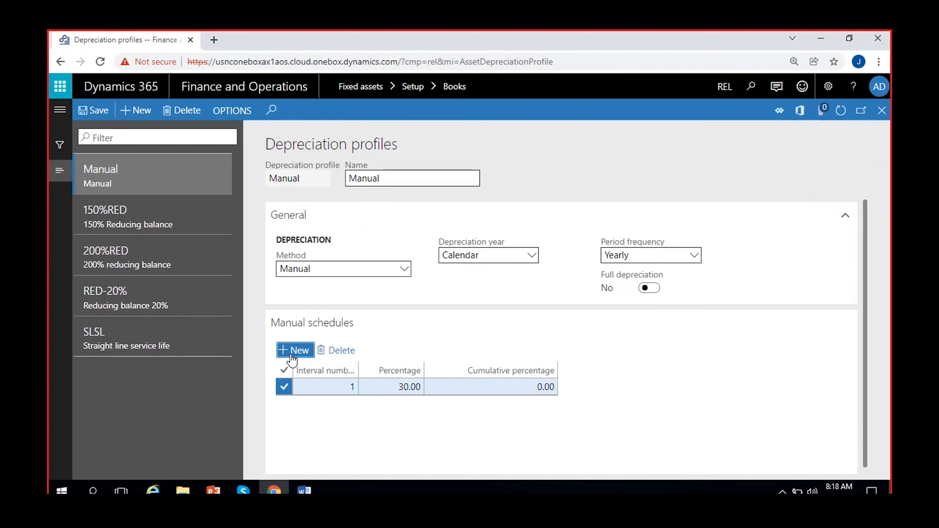
left_click(293, 350)
left_click(401, 386)
type("3")
left_click(293, 350)
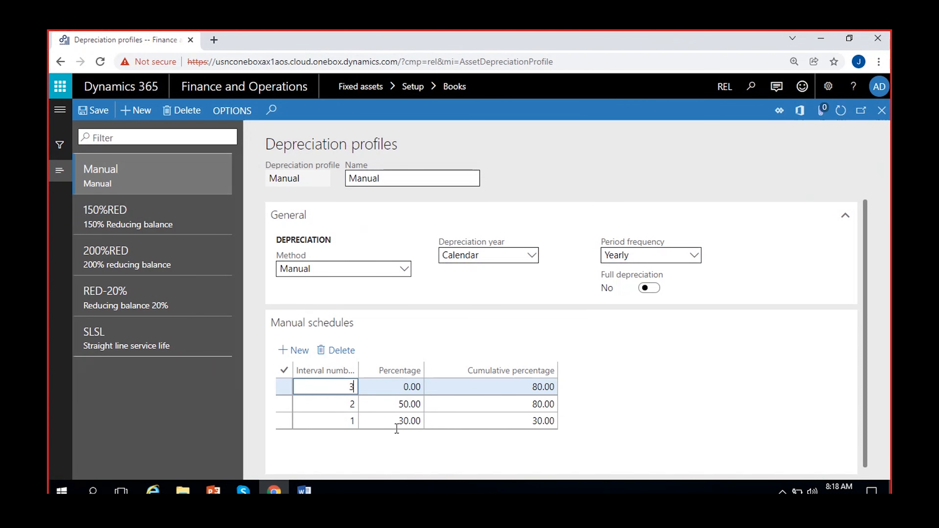
left_click(391, 387)
type("2")
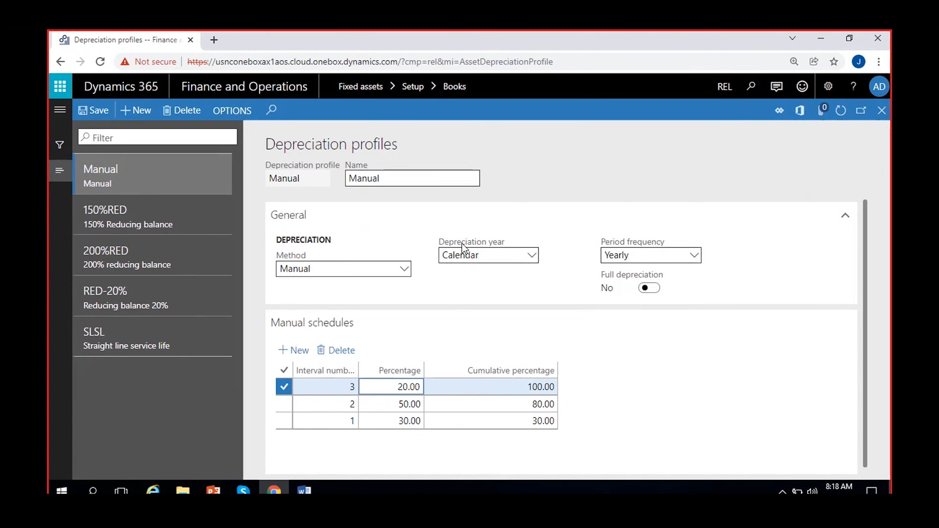
Step: Save the Manual depreciation profile and return to the Books form
left_click(614, 436)
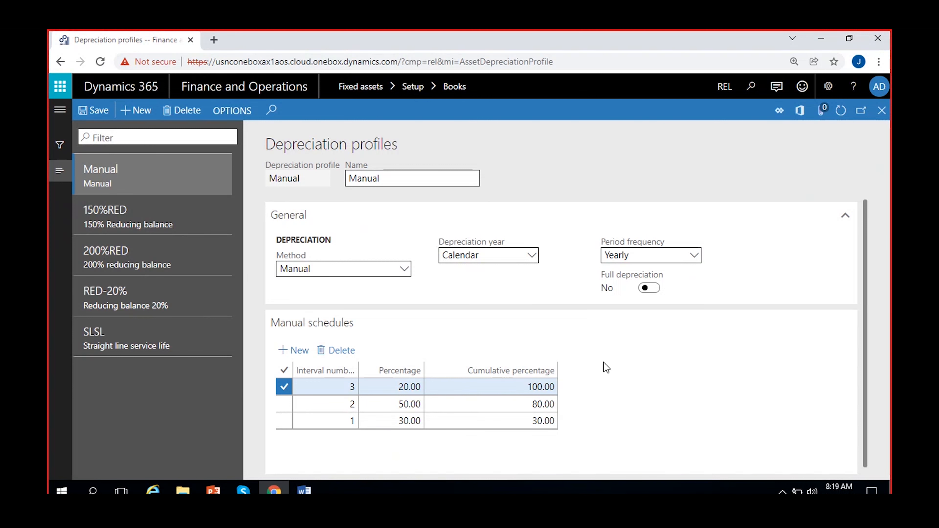
left_click(95, 117)
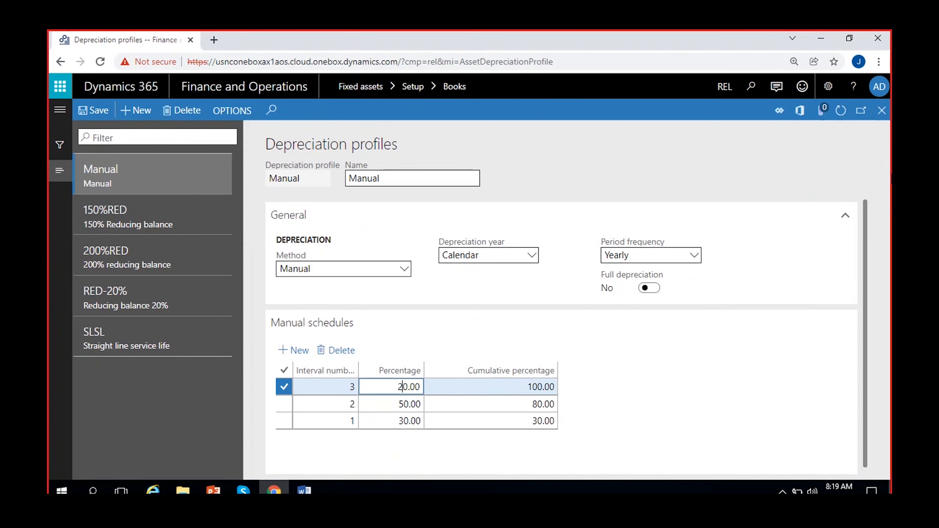
left_click(882, 111)
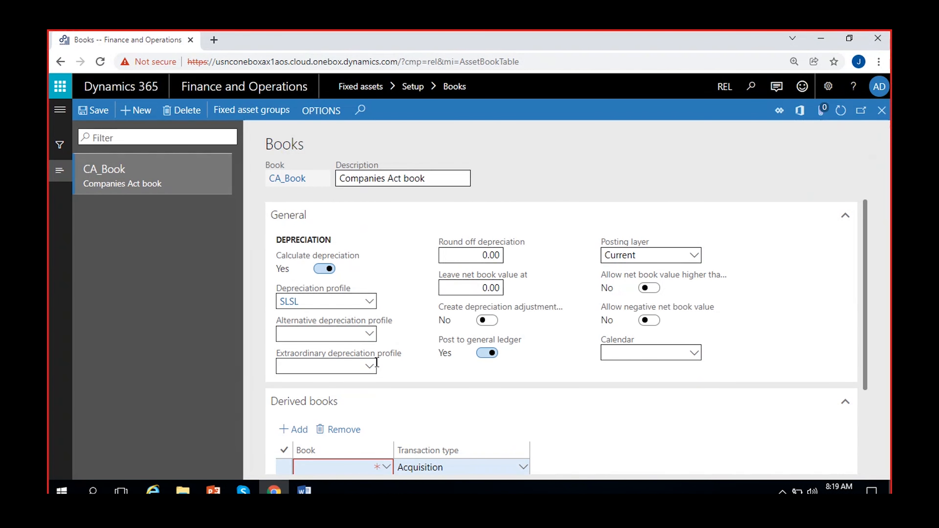
Step: Try to assign 200%RED as CA_Book's extraordinary depreciation profile, then dismiss the message and clear the field
left_click(369, 366)
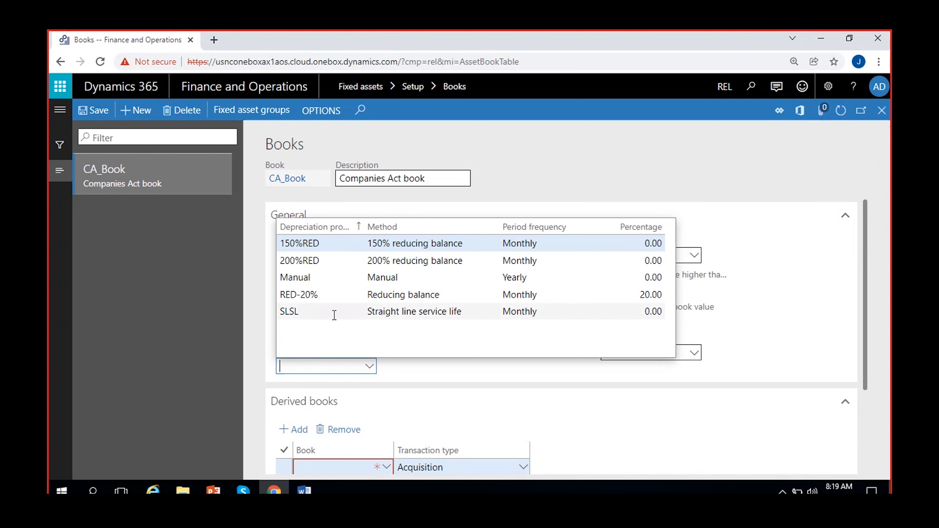
left_click(409, 259)
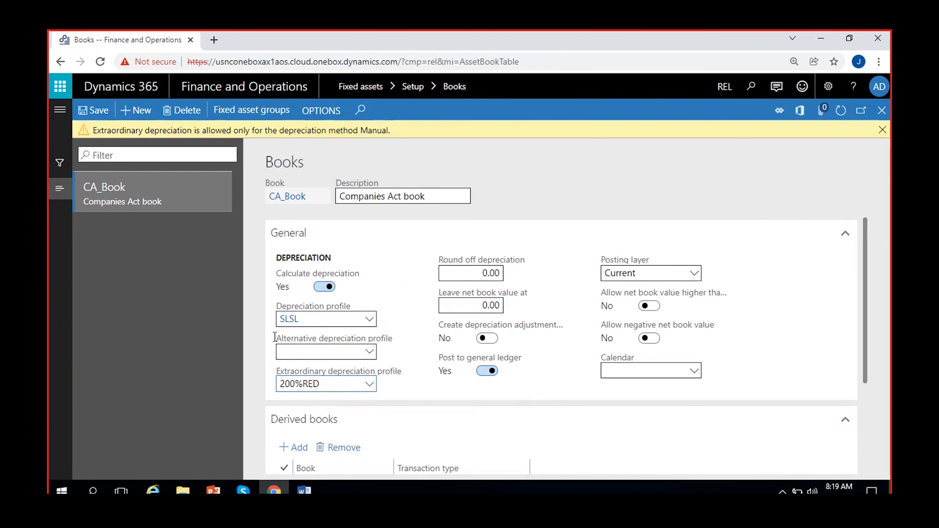
left_click_drag(92, 133, 386, 136)
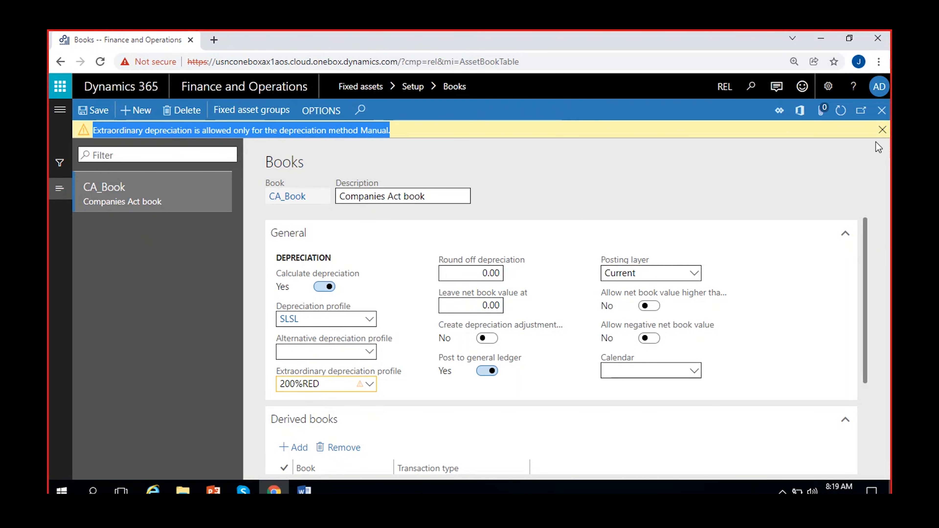
left_click(883, 129)
key("BackSpace")
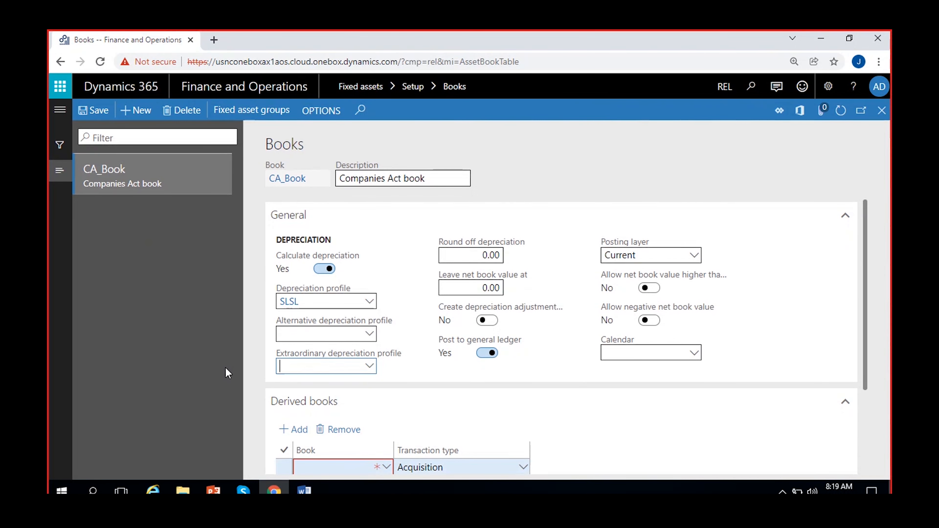
Step: Assign Manual as CA_Book's extraordinary depreciation profile and clear that field again
left_click(369, 366)
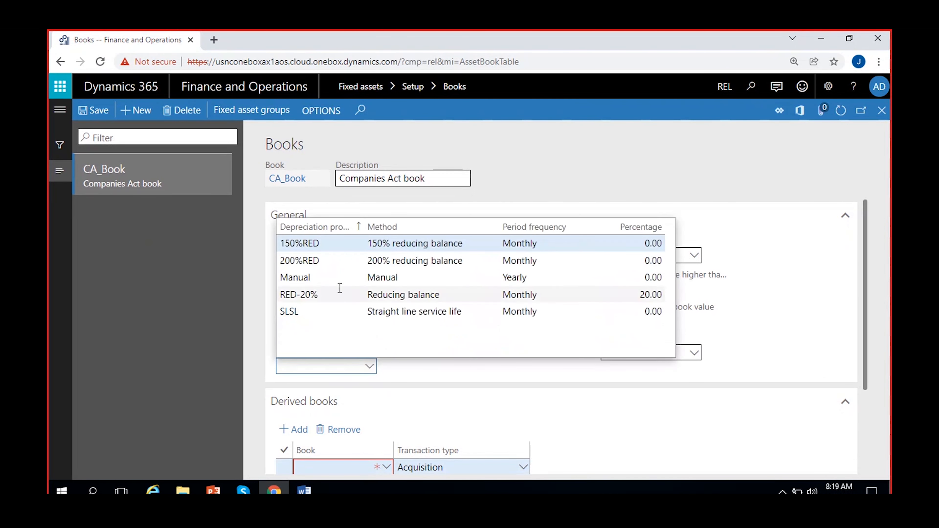
left_click(334, 278)
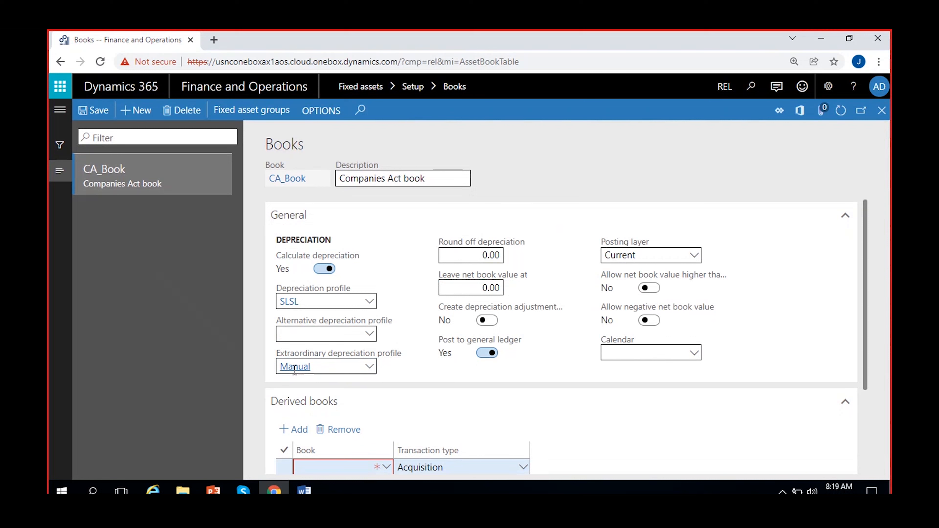
left_click_drag(325, 371, 201, 373)
key("BackSpace")
left_click(404, 355)
Step: Set CA_Book's round off depreciation to 0.10 and change it to 1.00
mouse_move(507, 242)
left_click(494, 256)
key("BackSpace")
type("1")
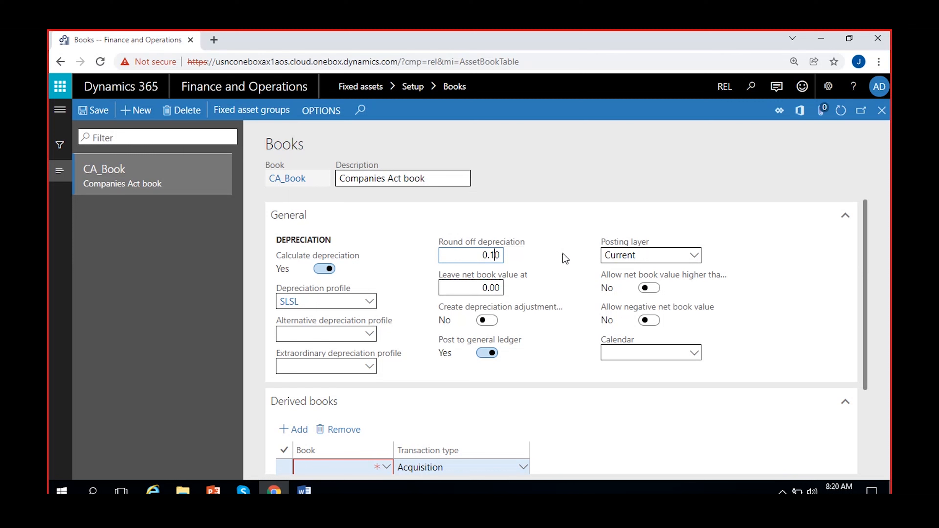
left_click(565, 258)
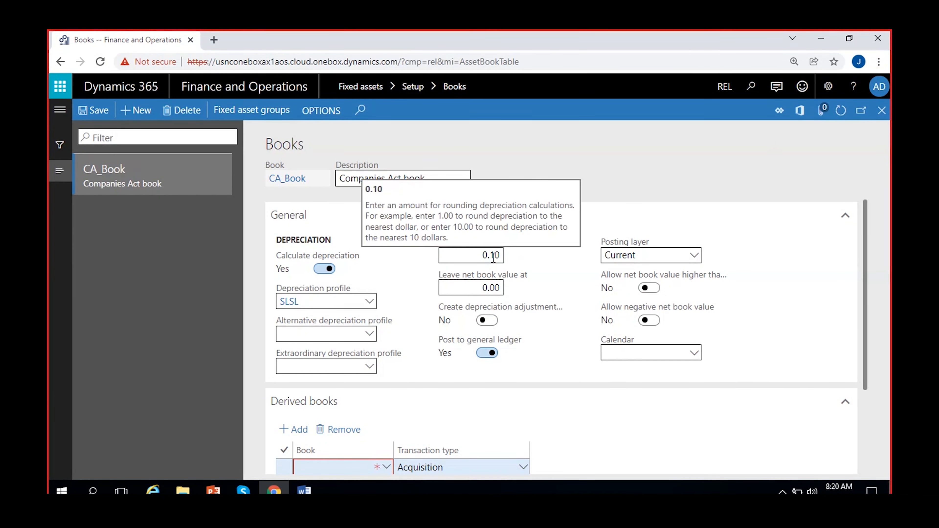
double_click(486, 256)
type("1")
left_click(536, 263)
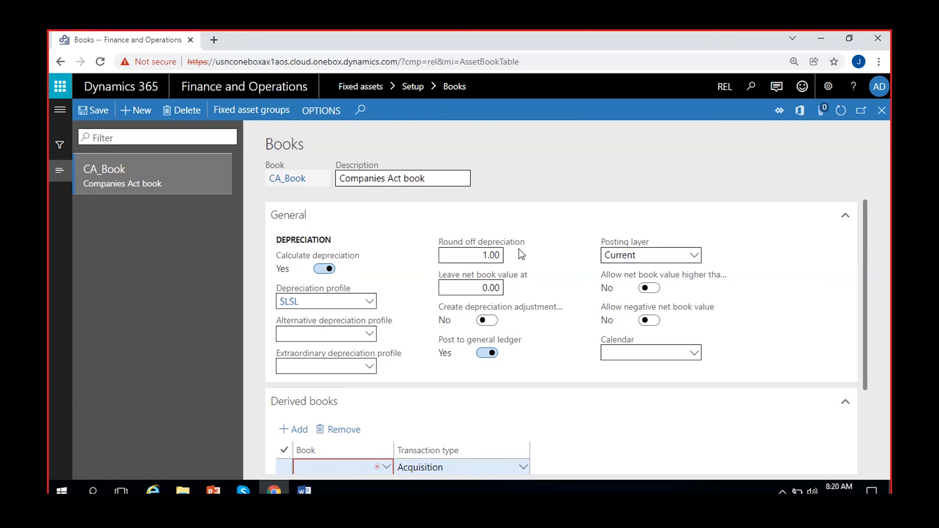
Step: Reset CA_Book's round off depreciation to 0.00
left_click(483, 256)
key("Delete")
type("0")
left_click(522, 267)
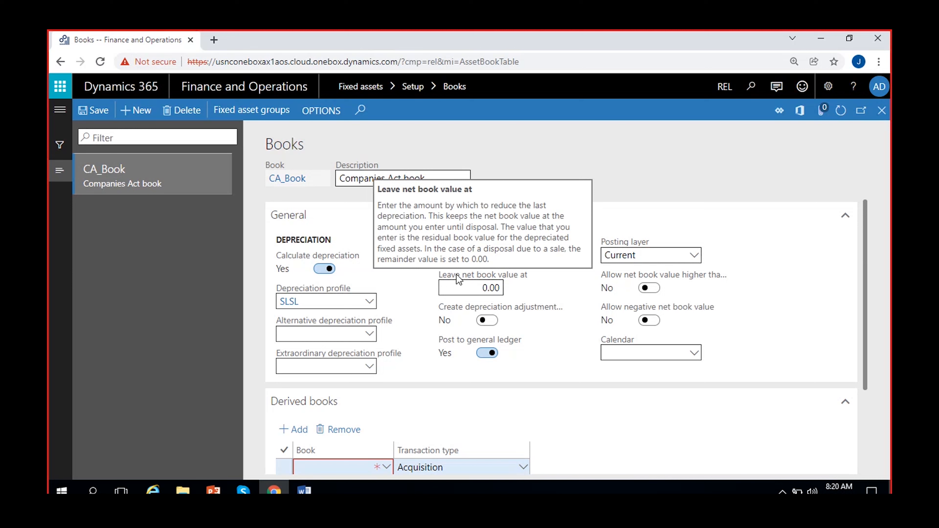
Step: Set the amount at which to leave CA_Book's net book value to 1,000.00
left_click(453, 288)
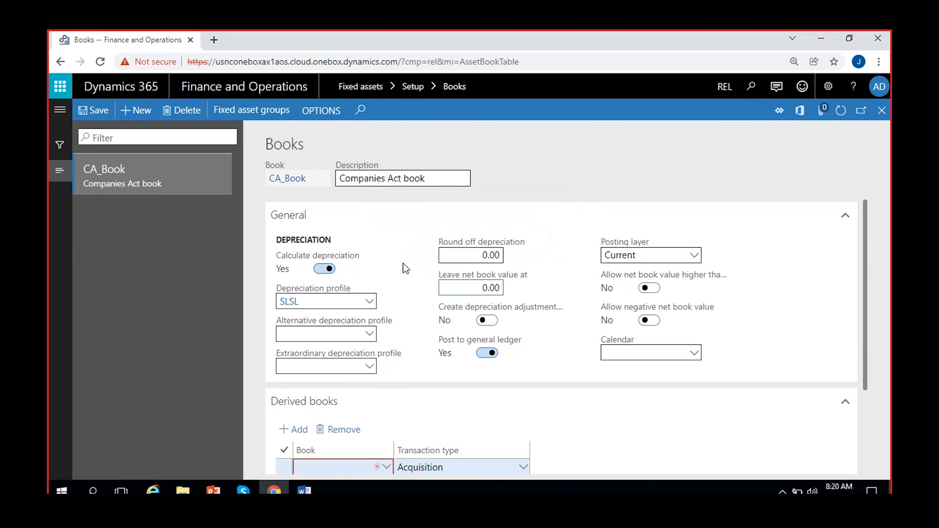
type("1,0")
type("00")
left_click(406, 294)
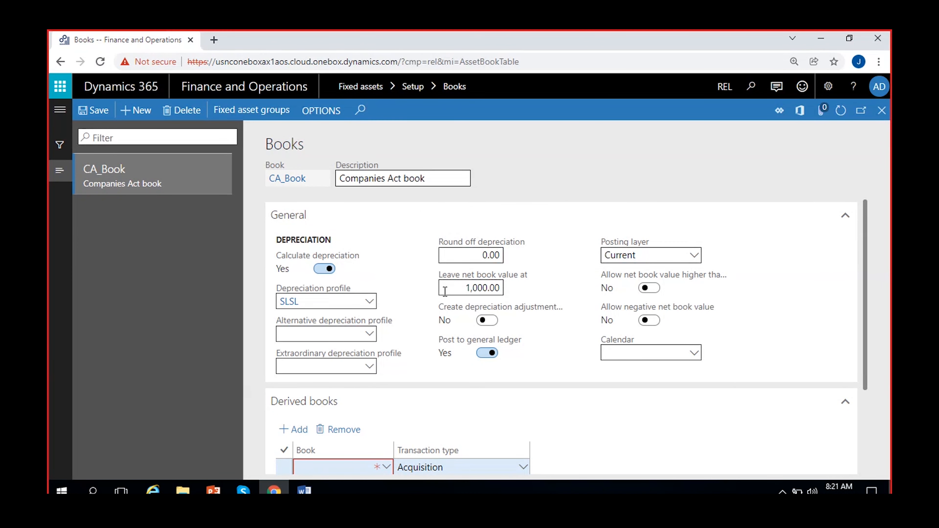
Step: Clear the amount at which to leave CA_Book's net book value
left_click(463, 288)
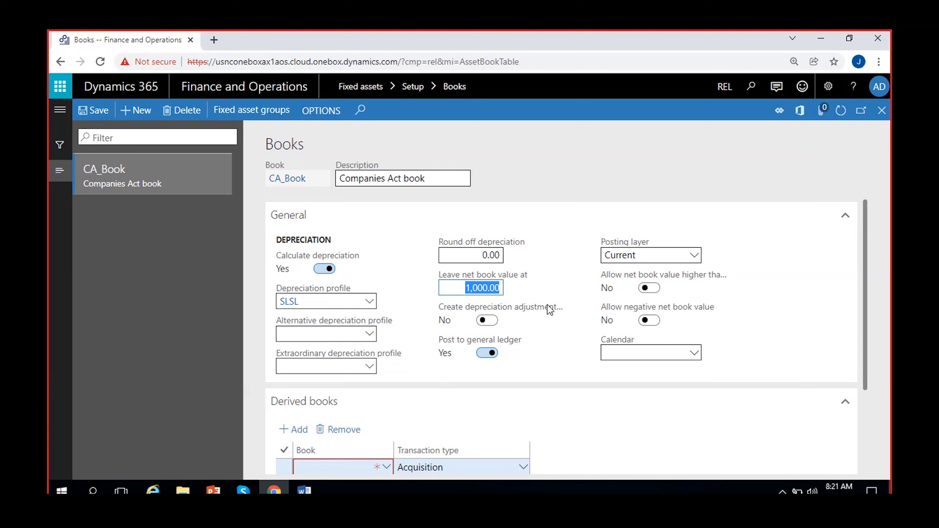
key("BackSpace")
left_click(561, 276)
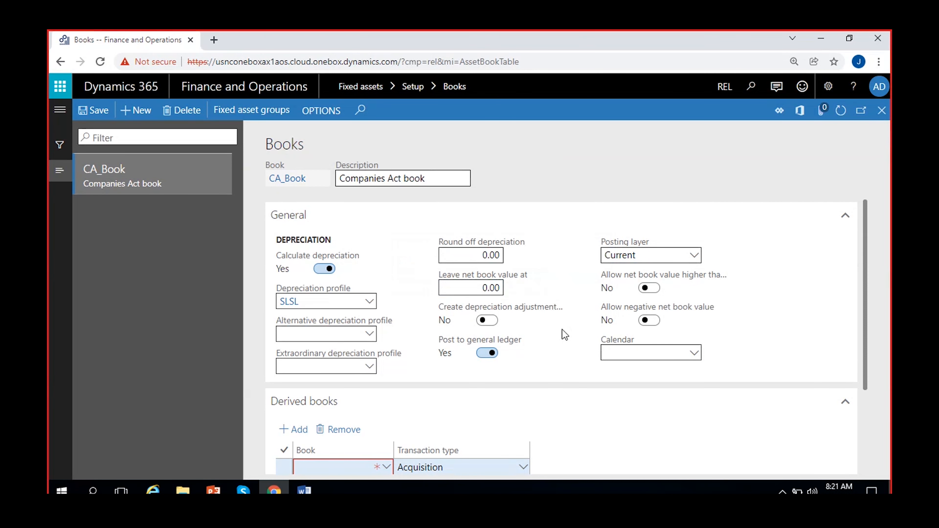
mouse_move(544, 307)
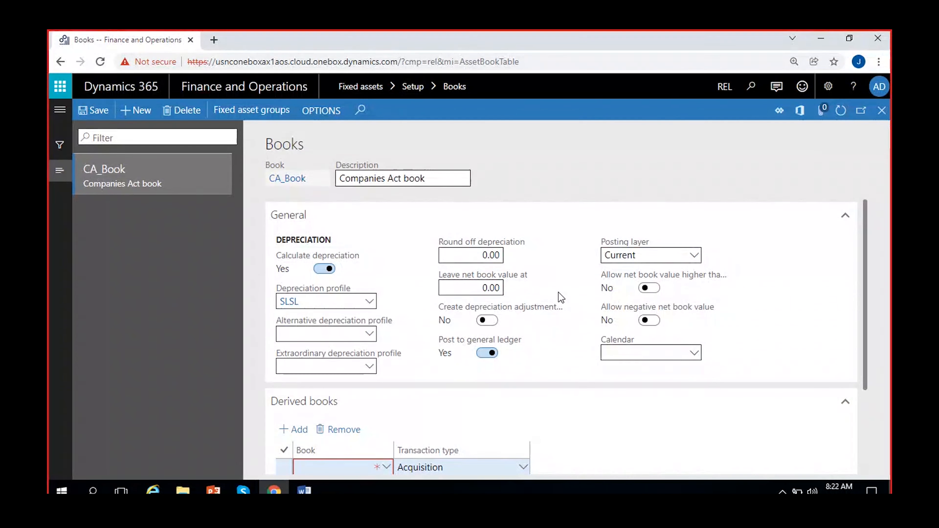
Step: Turn on the creation of depreciation adjustments for CA_Book
mouse_move(547, 308)
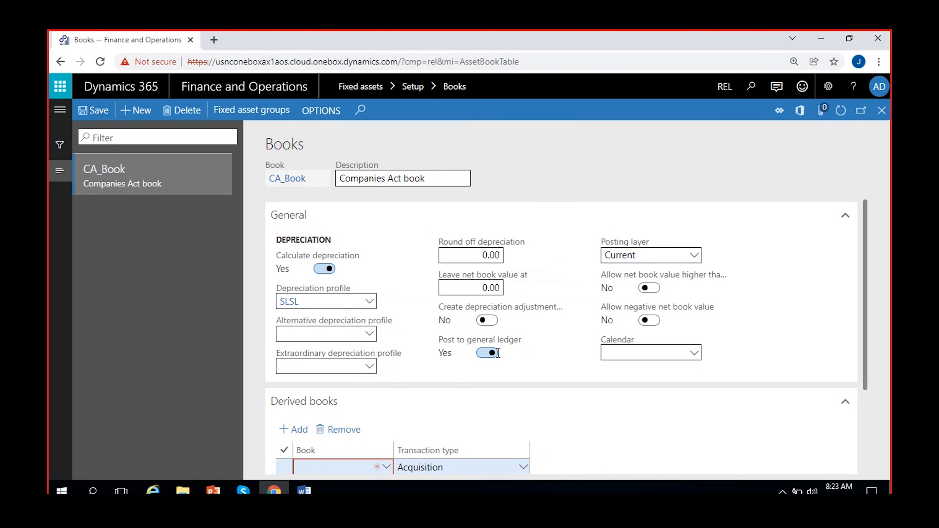
left_click(486, 321)
Step: Switch CA_Book's posting to the general ledger off and back on twice, checking the effect on its posting layer
left_click(484, 354)
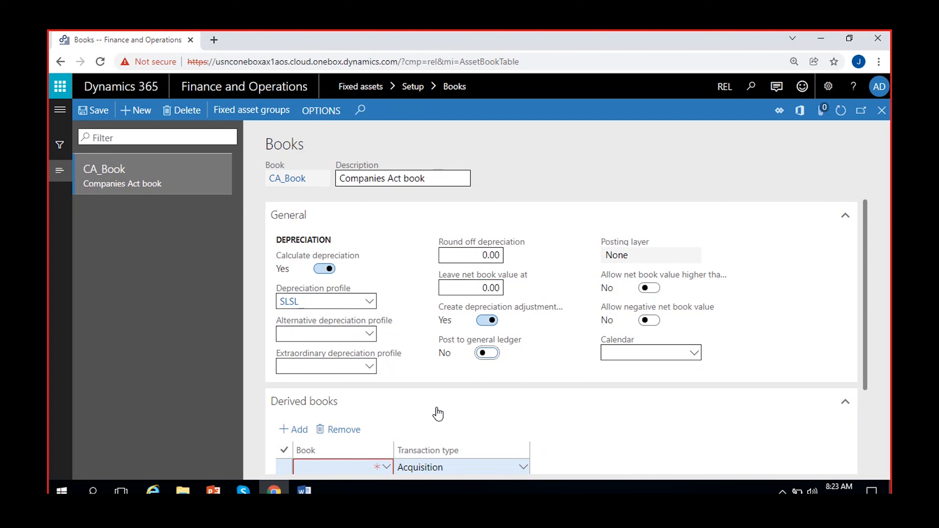
left_click(466, 361)
left_click(494, 354)
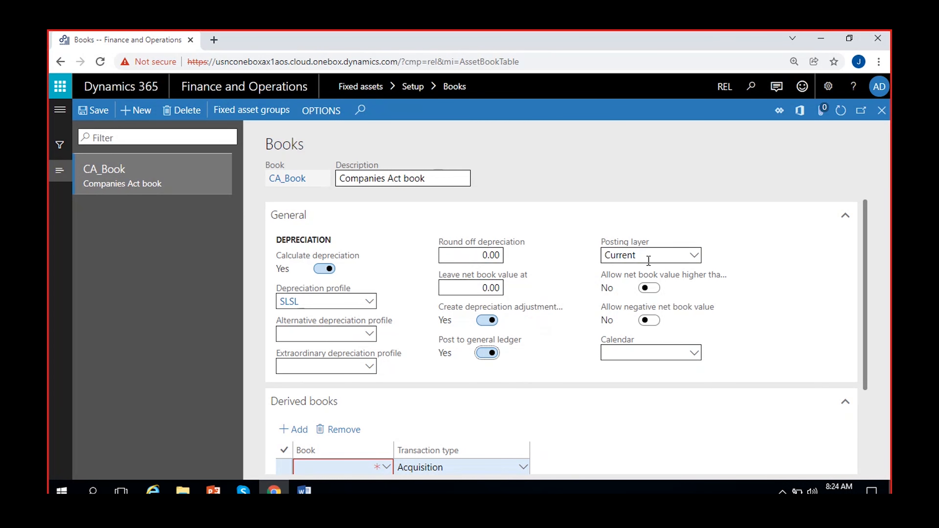
left_click(487, 353)
left_click(645, 255)
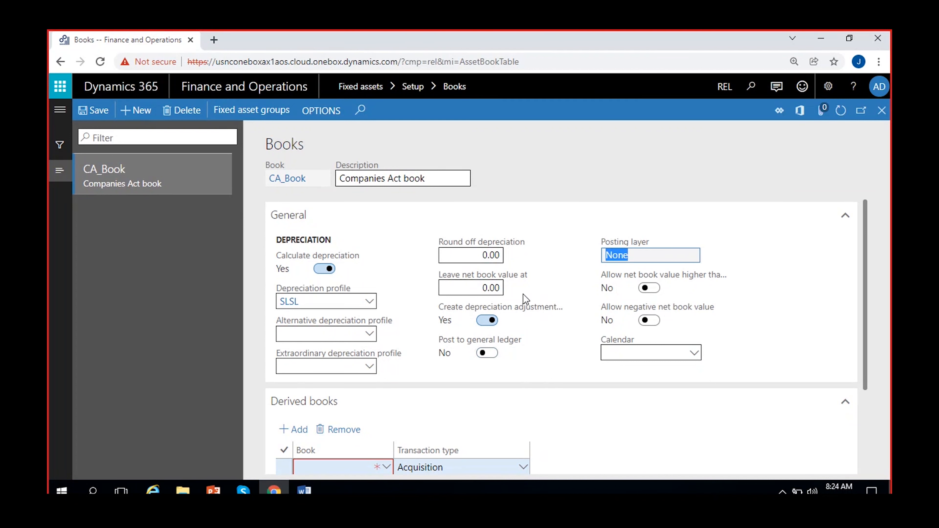
left_click(571, 257)
left_click(488, 353)
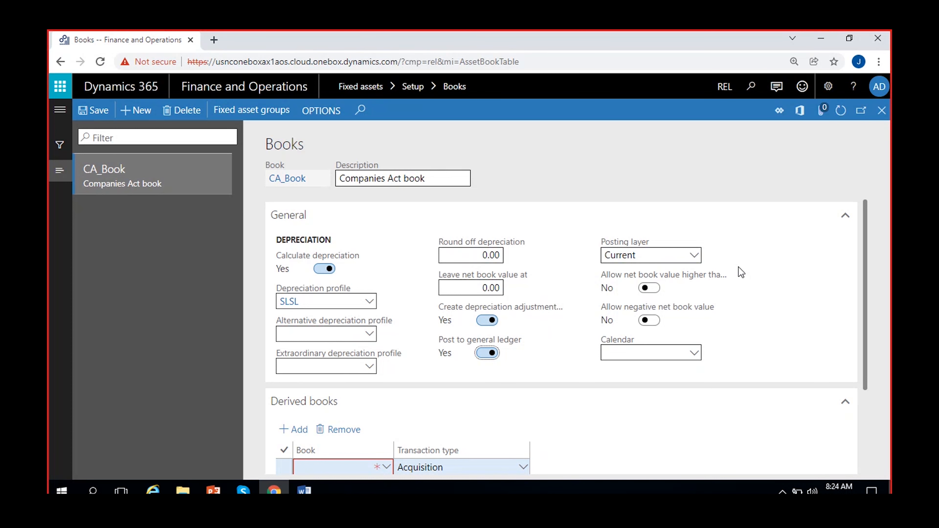
Step: Duplicate the Books page in a second browser tab and review the posting layers offered for CA_Book in the original tab
left_click(693, 256)
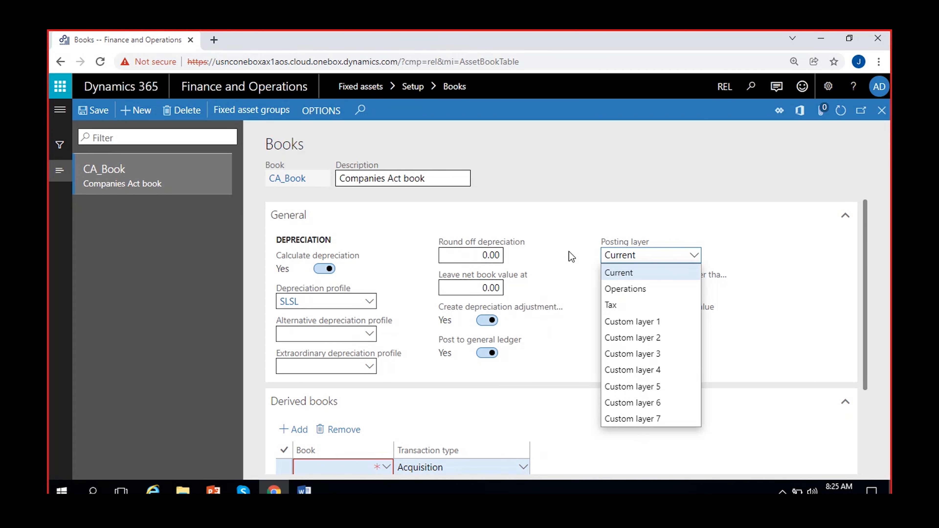
left_click(561, 173)
right_click(117, 44)
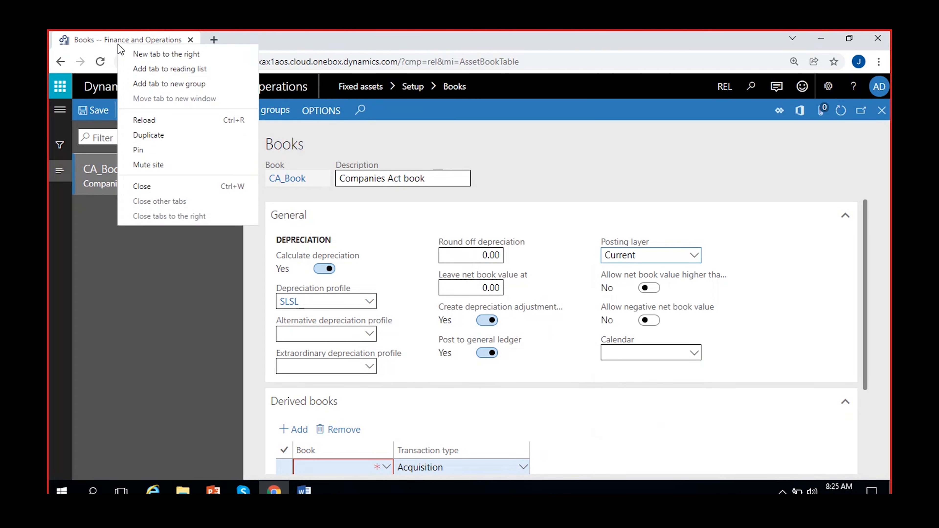
left_click(157, 135)
left_click(137, 39)
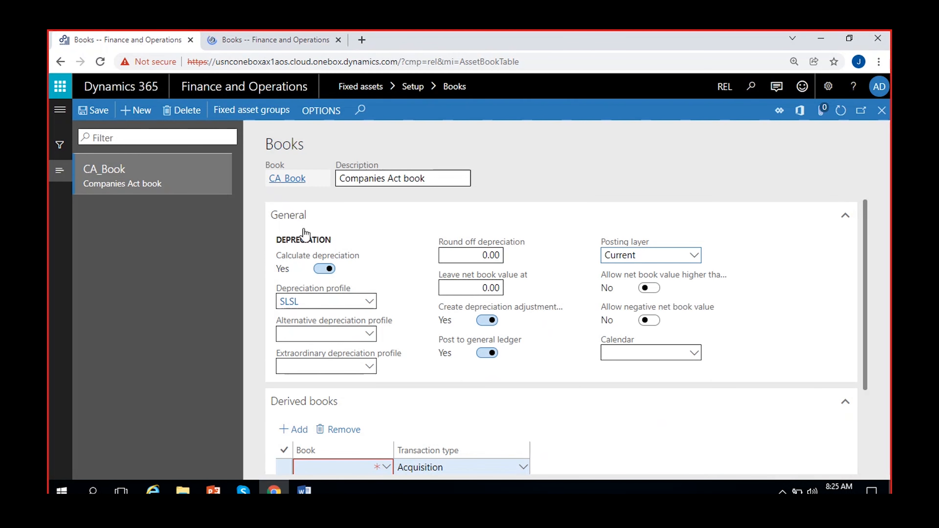
left_click(695, 254)
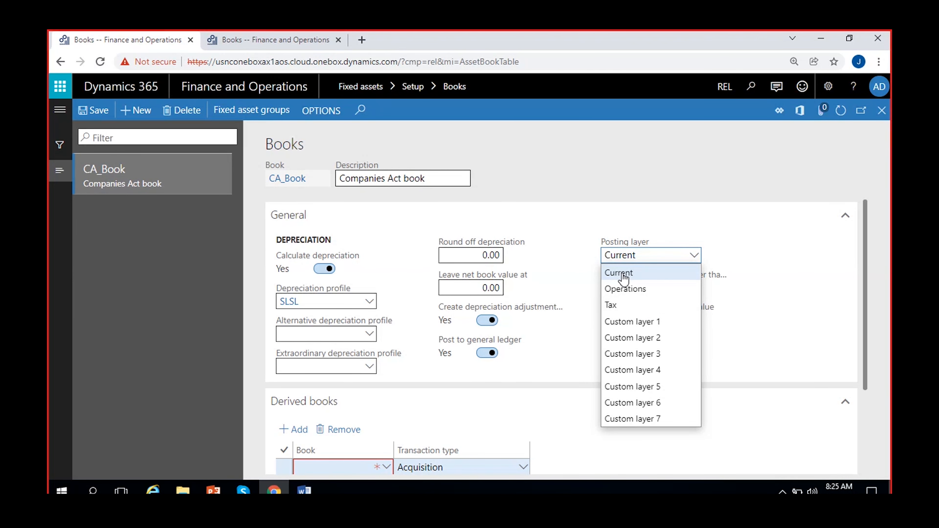
left_click(589, 187)
Step: Open the General ledger journal names setup in the duplicated browser tab
left_click(247, 37)
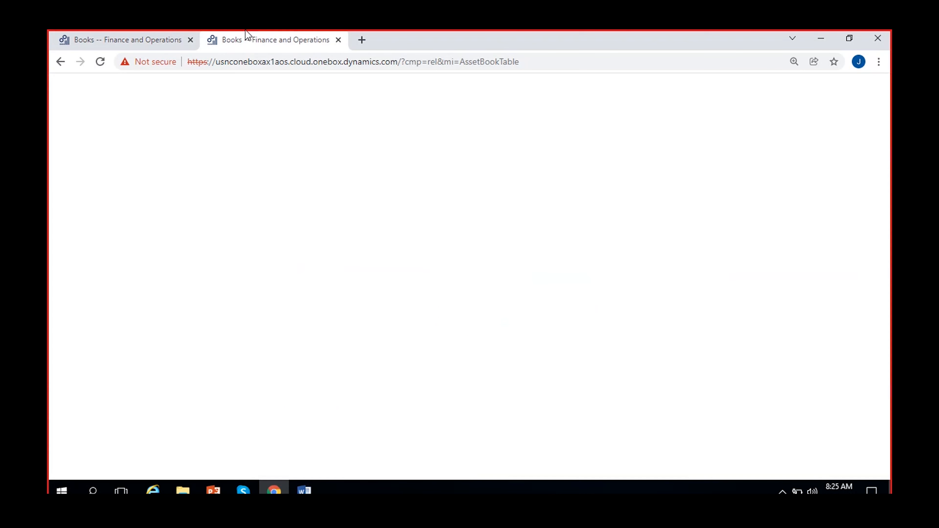
left_click(60, 109)
scroll(84, 315, "down", 8)
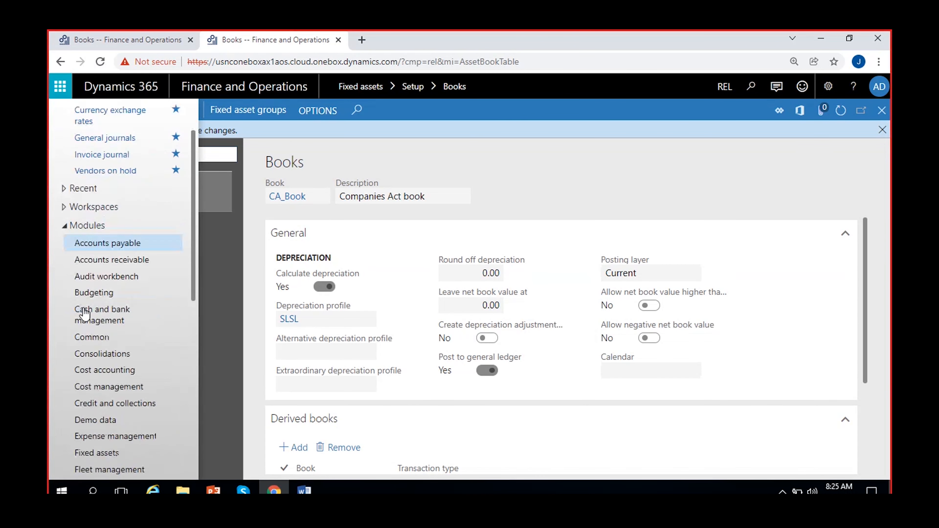
left_click(95, 285)
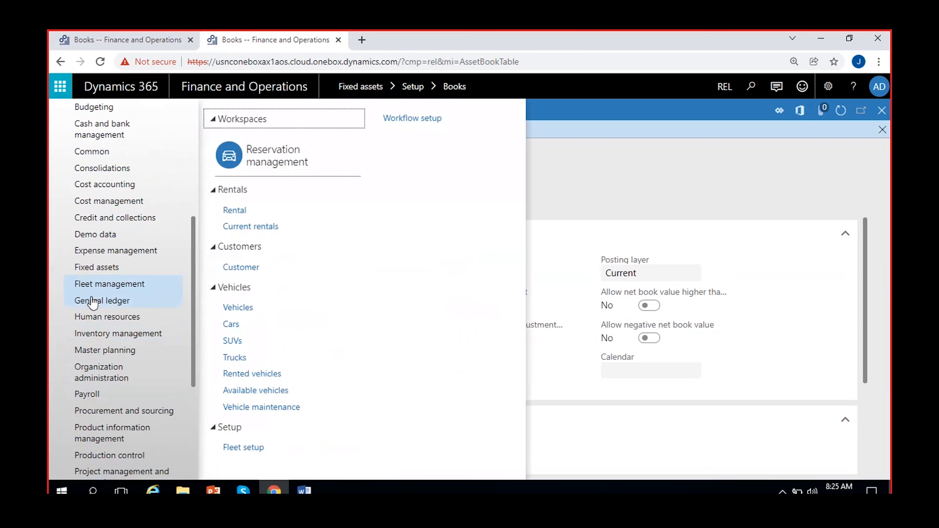
left_click(95, 302)
scroll(823, 455, "right", 5)
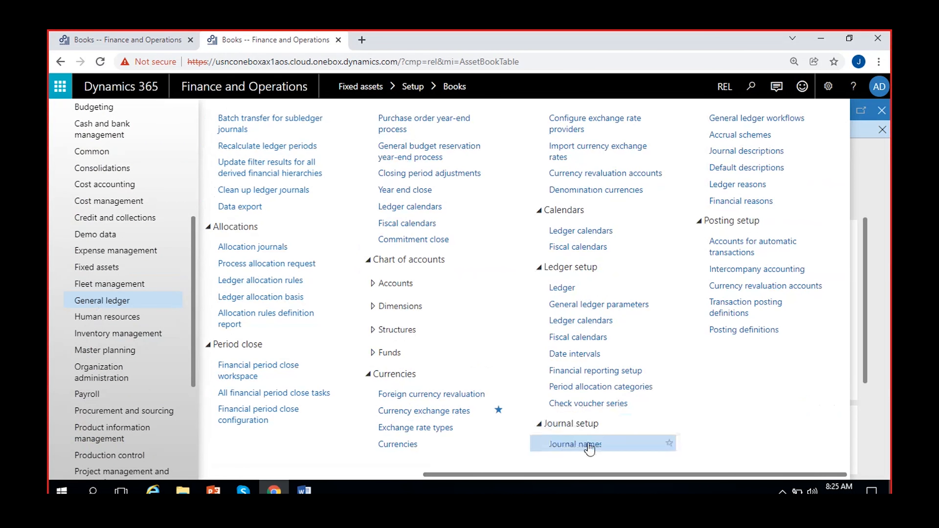
left_click(589, 445)
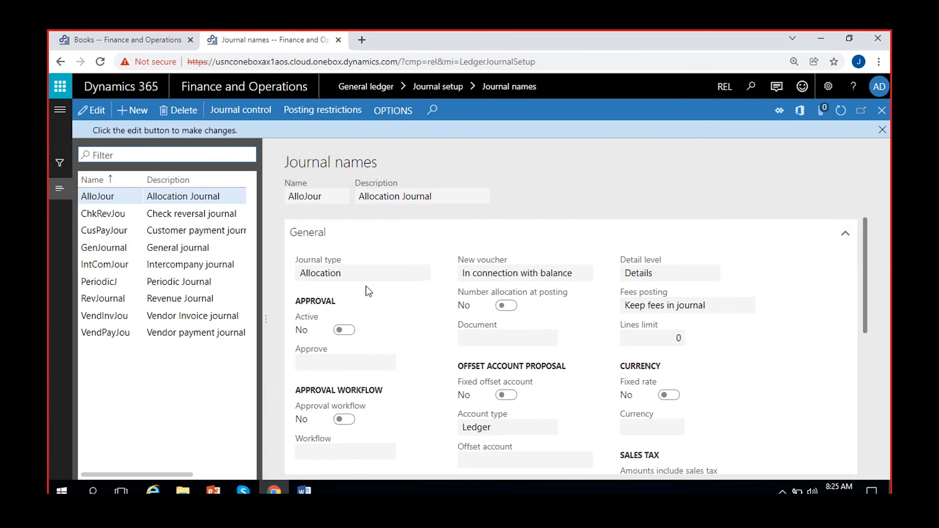
Step: Make the journal names editable and compare the posting layers of the allocation, general, intercompany and vendor invoice journals
left_click(95, 113)
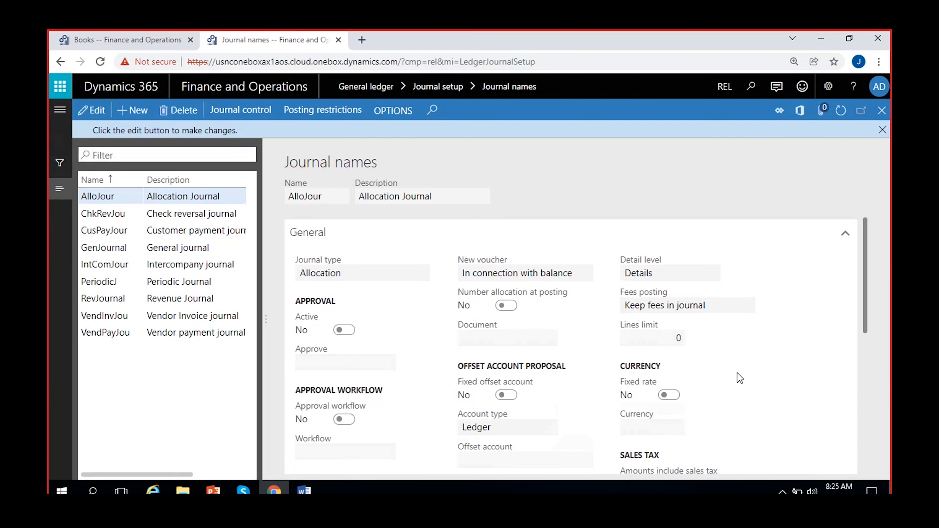
scroll(738, 377, "down", 5)
scroll(528, 360, "up", 2)
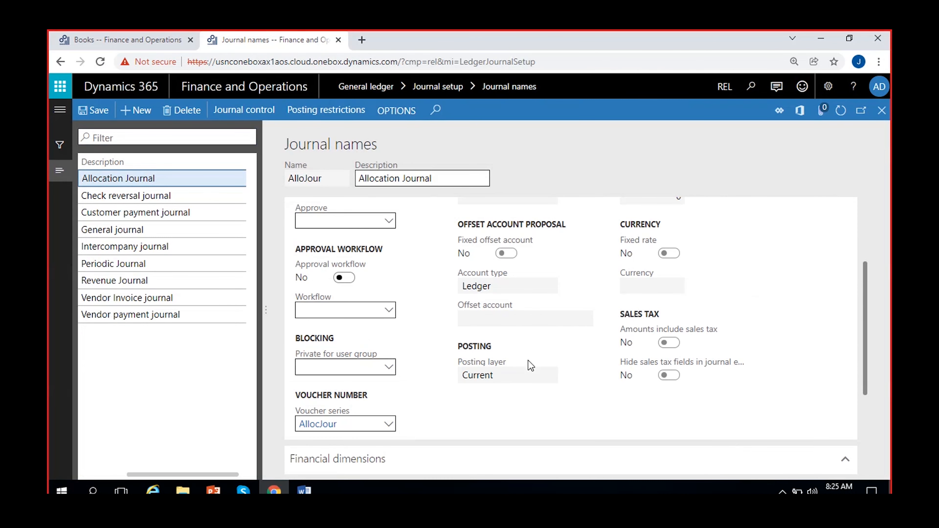
left_click(503, 376)
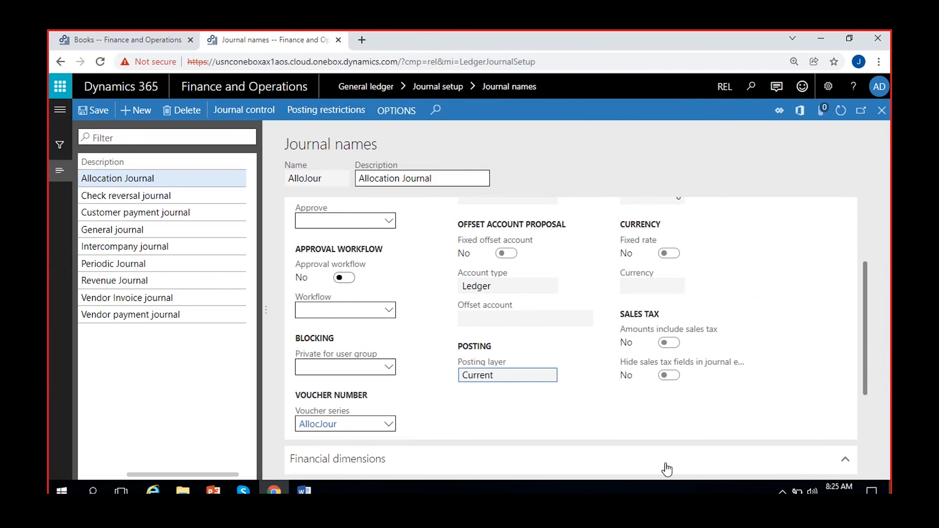
left_click(118, 231)
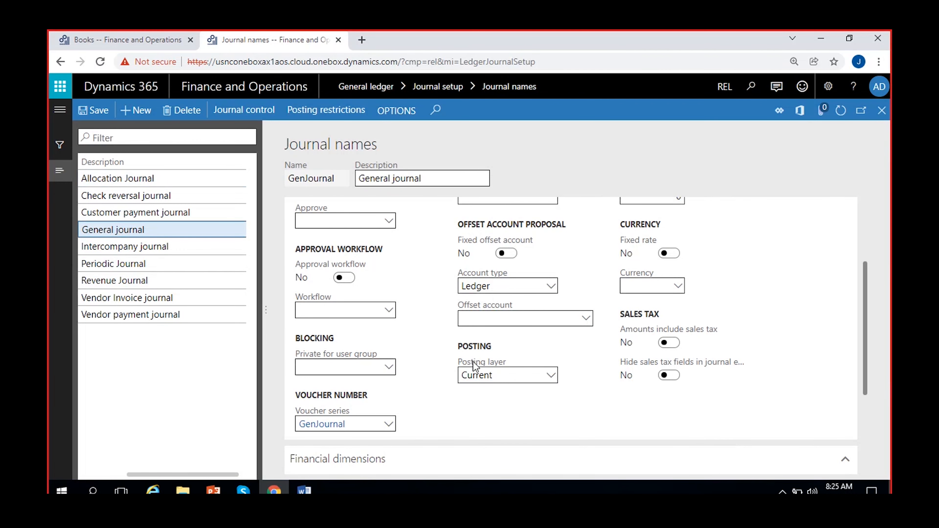
left_click(140, 245)
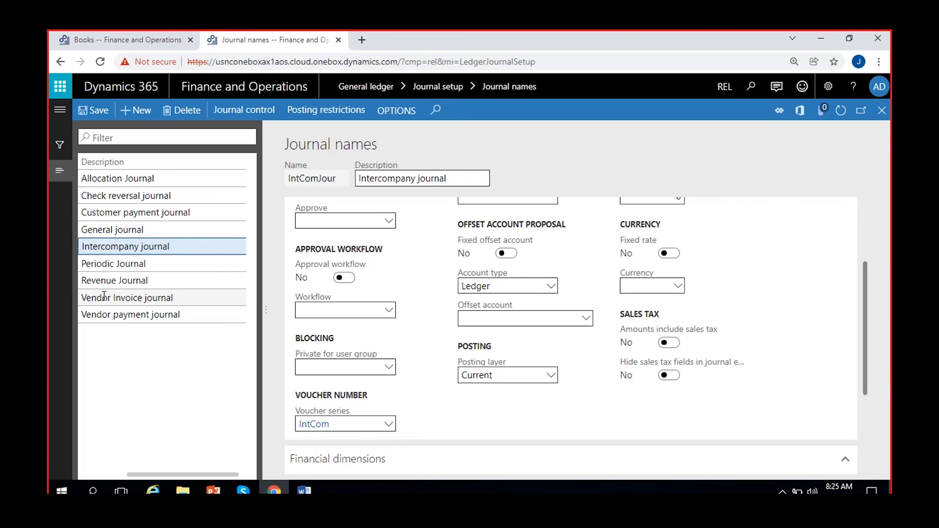
left_click(120, 298)
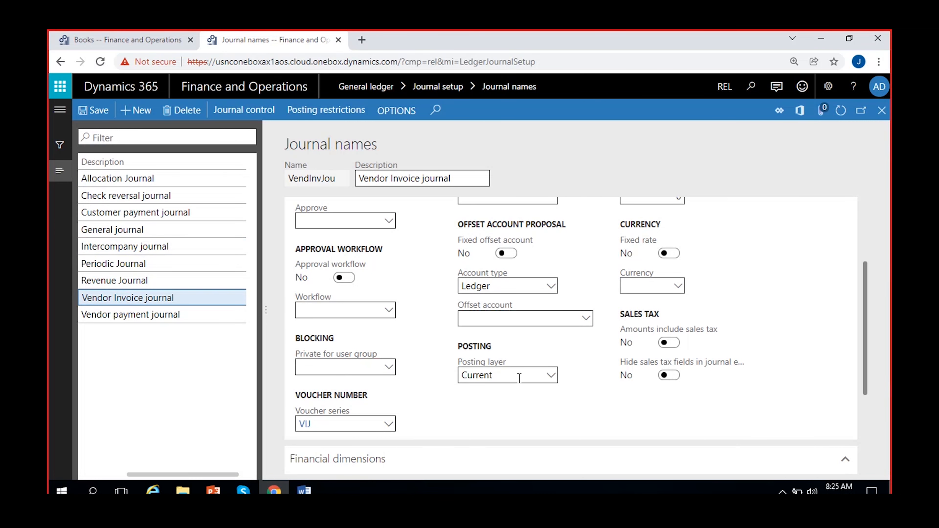
Step: Examine the posting layer options offered for the vendor payment journal, leaving its posting layer as it is
left_click(164, 316)
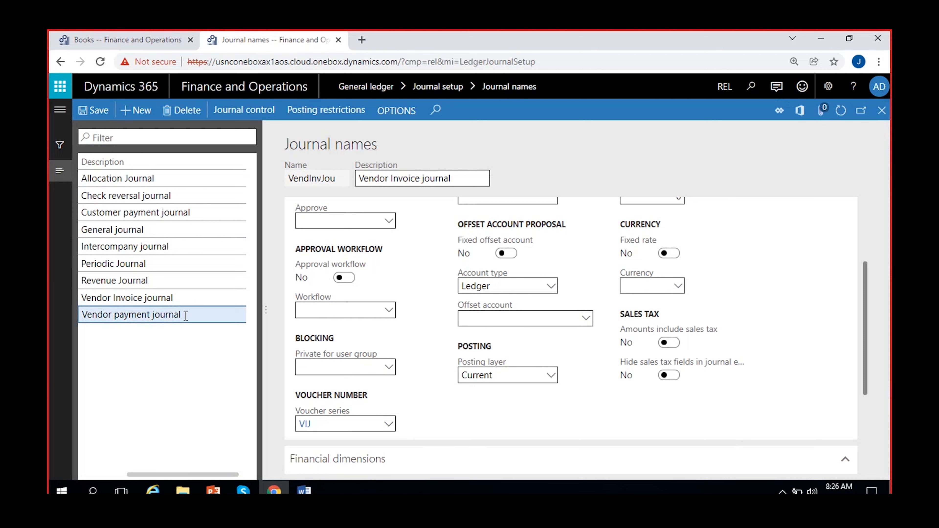
left_click(551, 376)
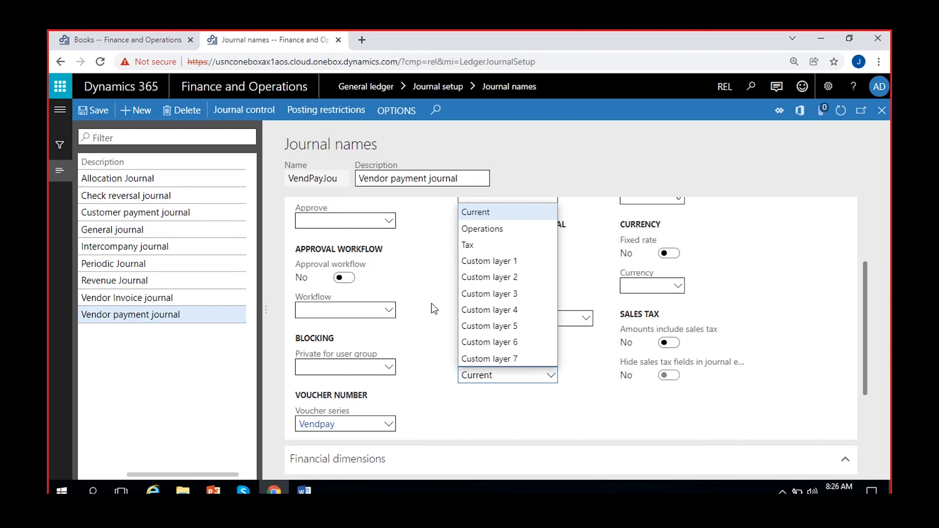
left_click(499, 405)
left_click(497, 395)
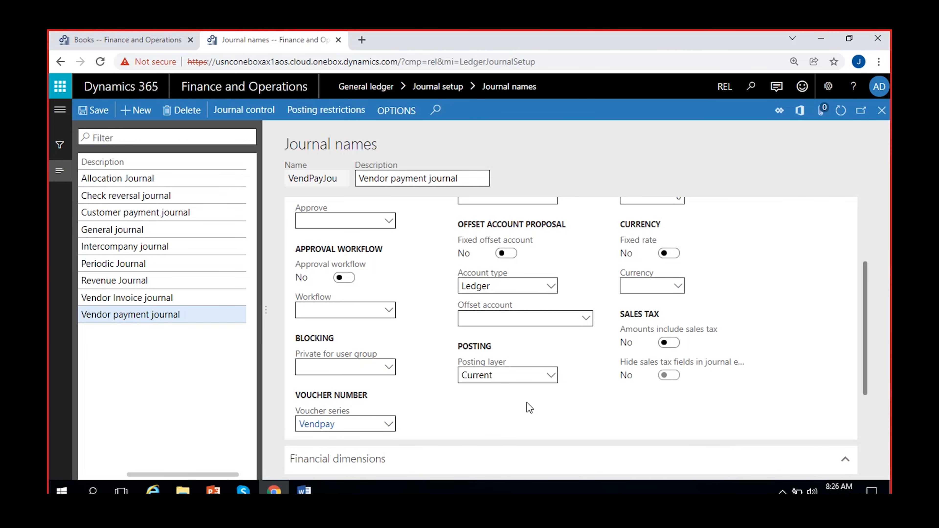
left_click(551, 376)
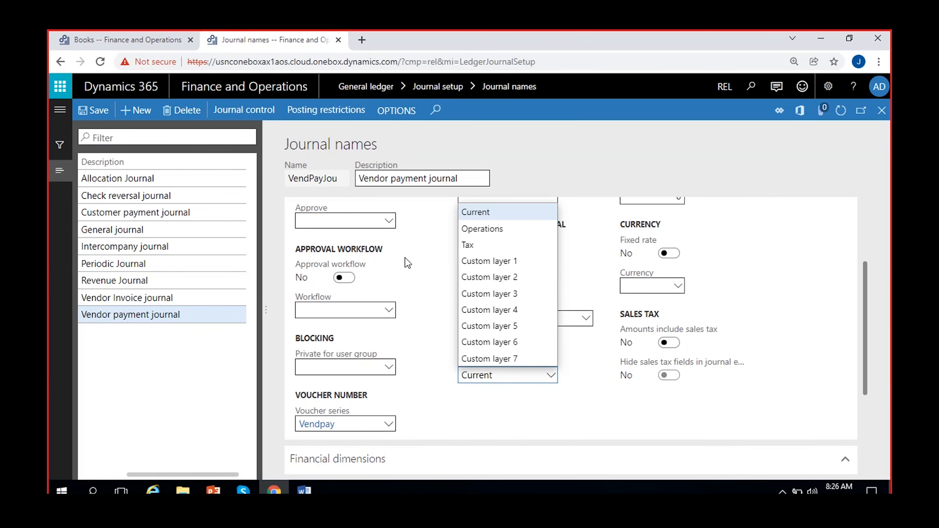
left_click(516, 388)
Step: Return to the Books page and display CA_Book's posting layer options for comparison with the journal names
left_click(137, 40)
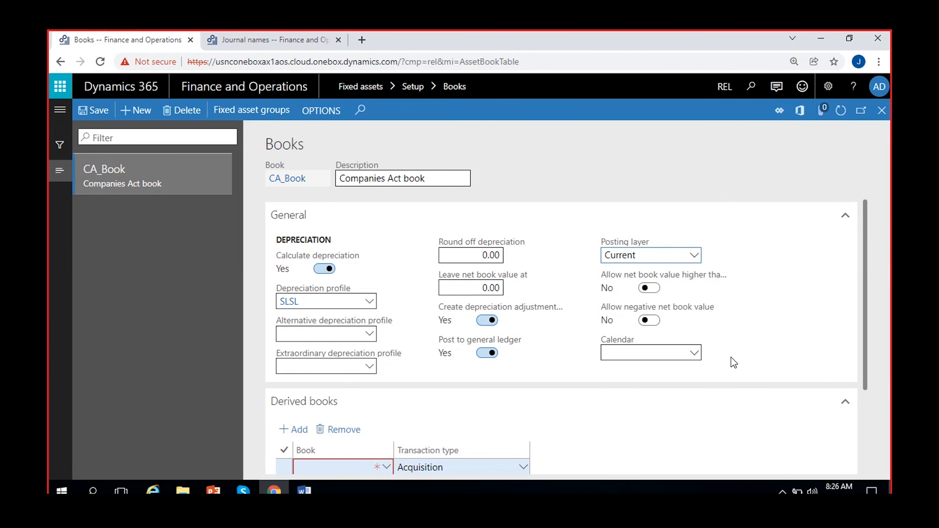
left_click(693, 255)
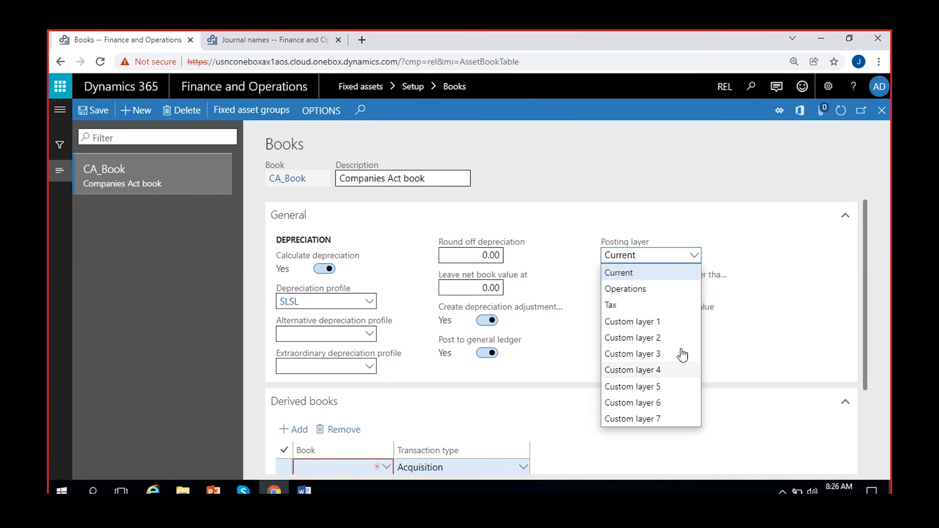
Step: Open the General ledger trial balance in the second browser tab and calculate its 1/1/2021 to 12/31/2021 balances for the Current posting layer
left_click(298, 35)
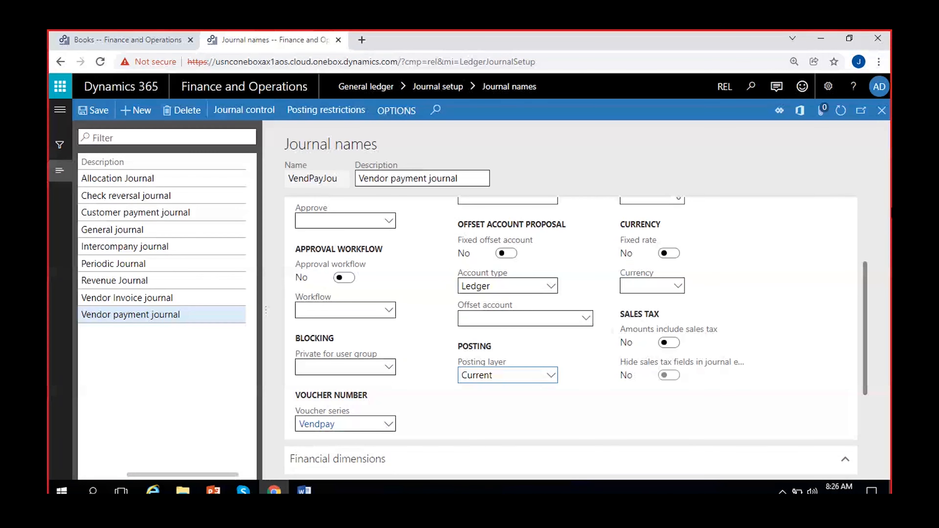
left_click(60, 109)
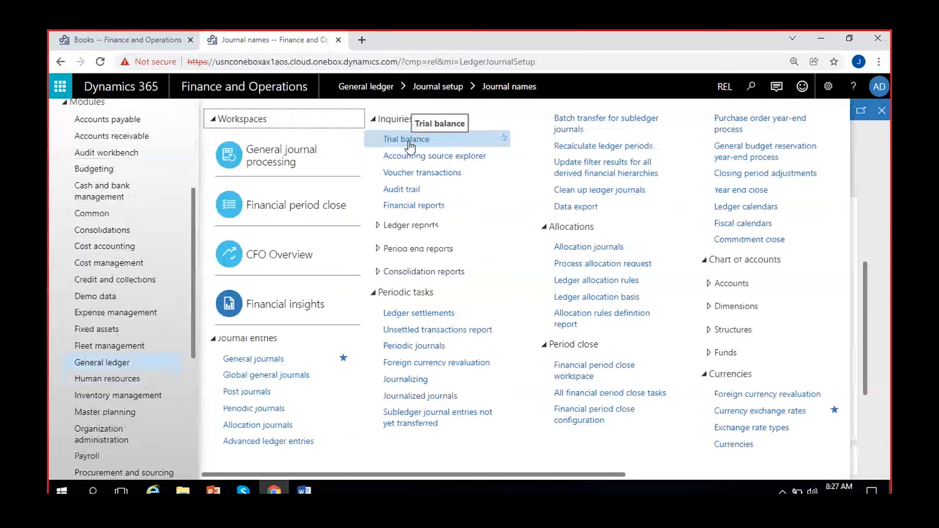
left_click(398, 141)
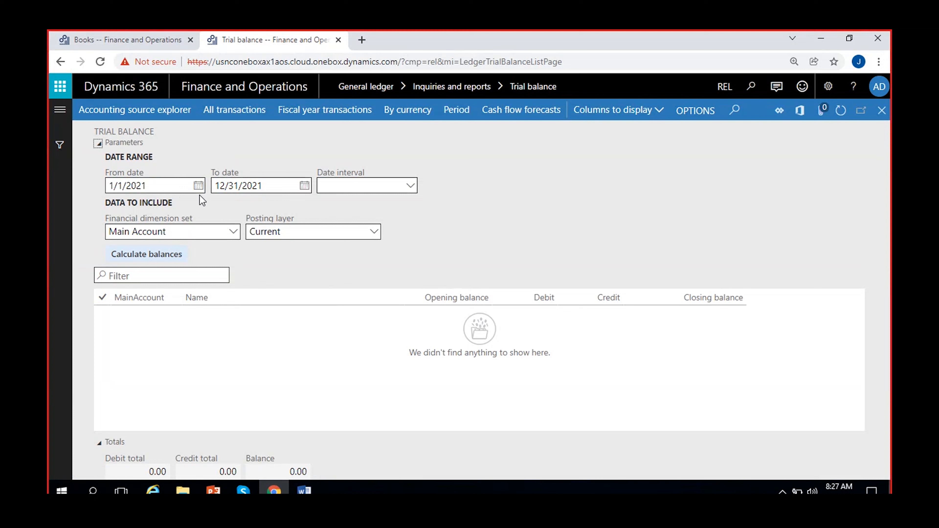
left_click(158, 255)
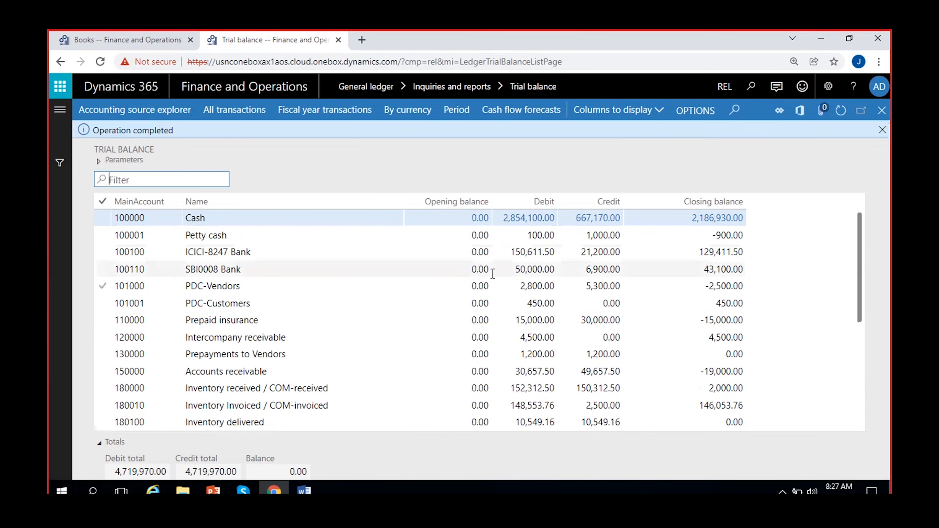
Step: Change the trial balance's posting layer to Tax, recalculate the balances and dismiss the completion message
left_click(99, 162)
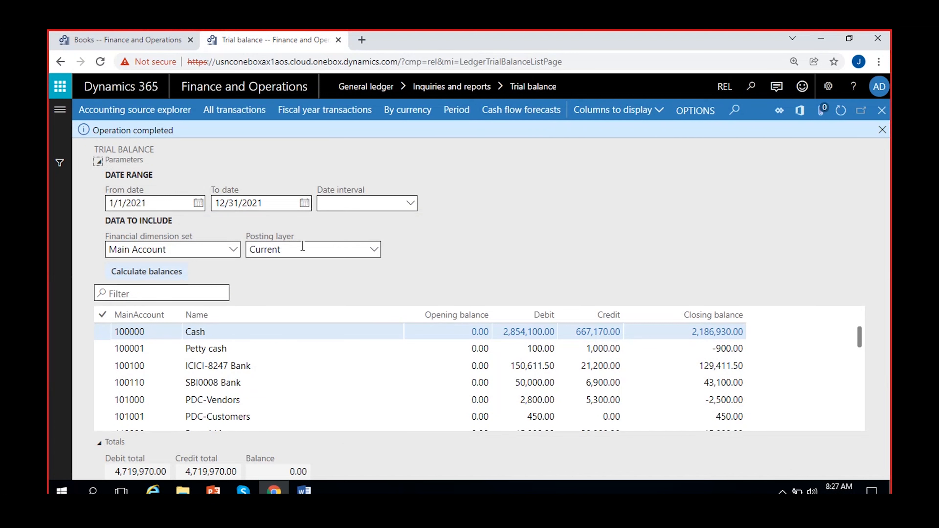
left_click(375, 250)
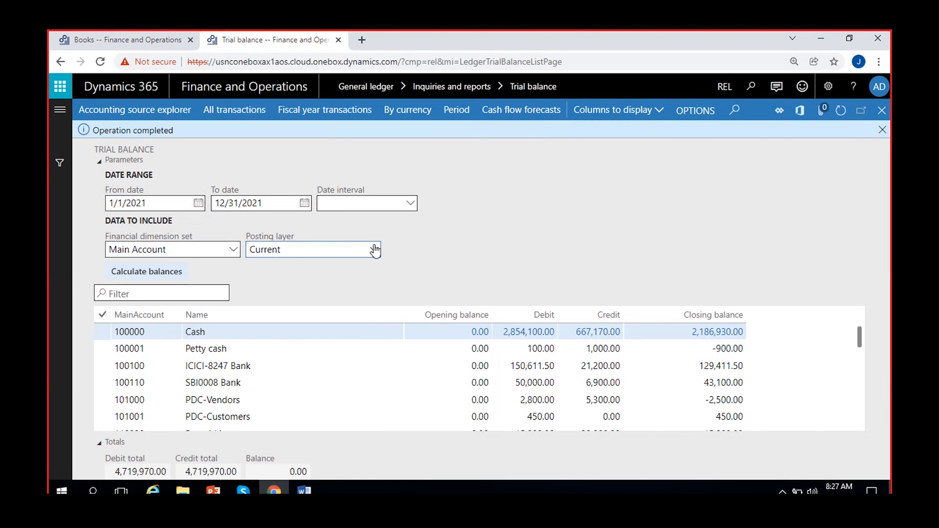
left_click(375, 250)
left_click(286, 318)
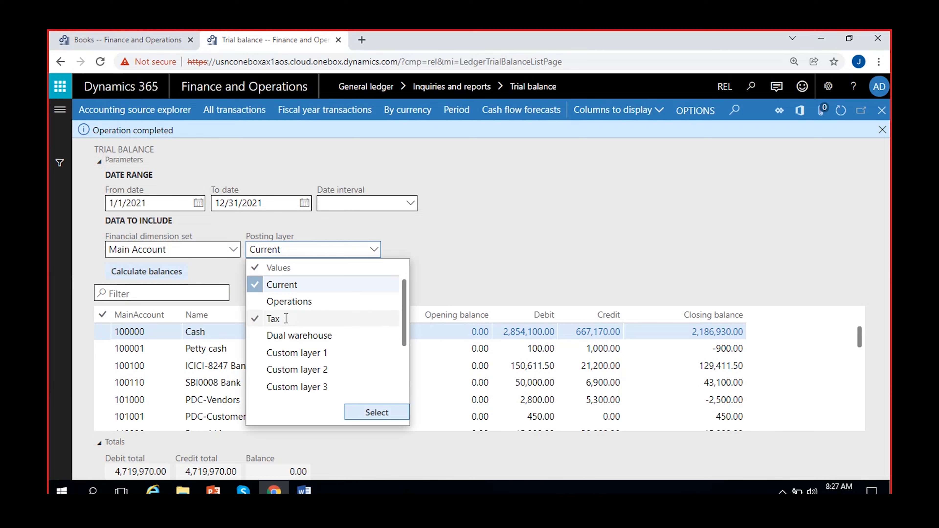
left_click(377, 413)
left_click(170, 272)
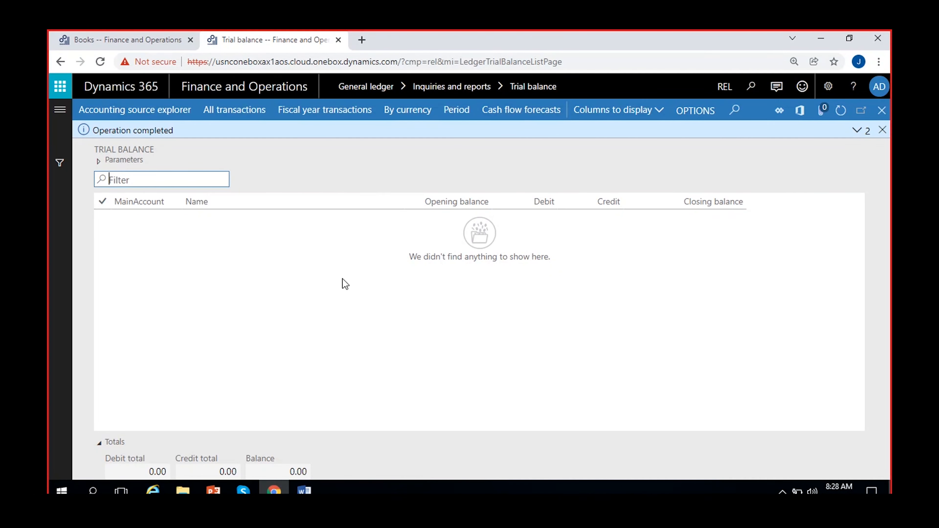
left_click(883, 130)
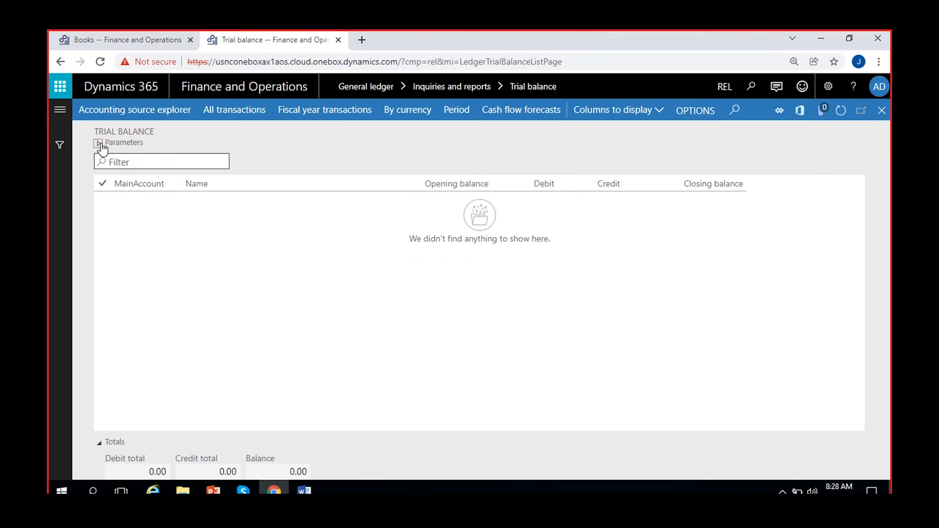
Step: Expand the trial balance parameters for review, return to the Books page and close the posting layer options with Current kept
left_click(99, 143)
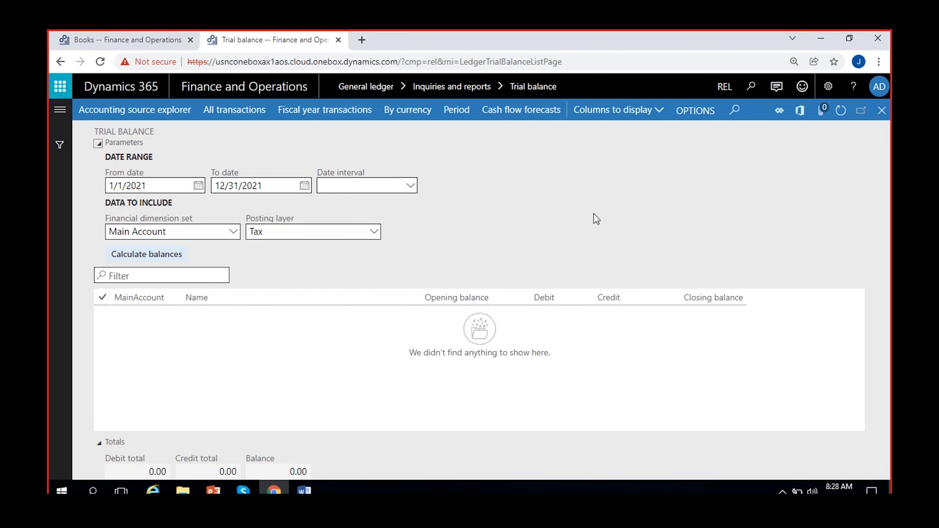
left_click(106, 43)
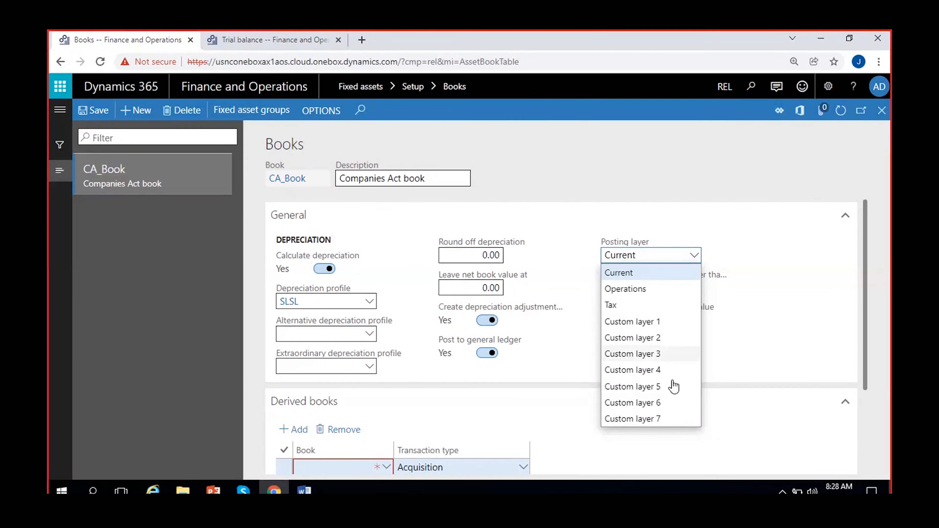
left_click(582, 274)
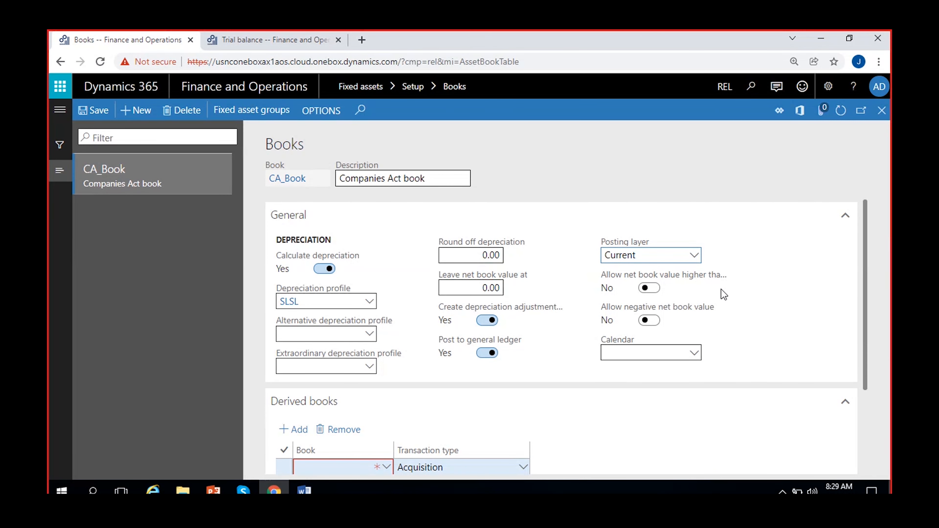
Step: Enable the CA_Book option that allows a higher net book value, leaving the negative net book value option off
left_click(650, 289)
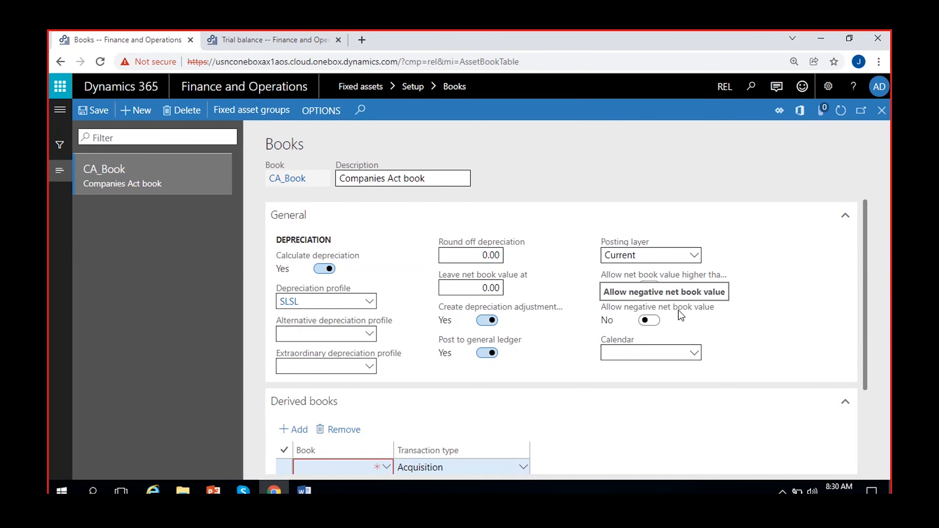
left_click(649, 288)
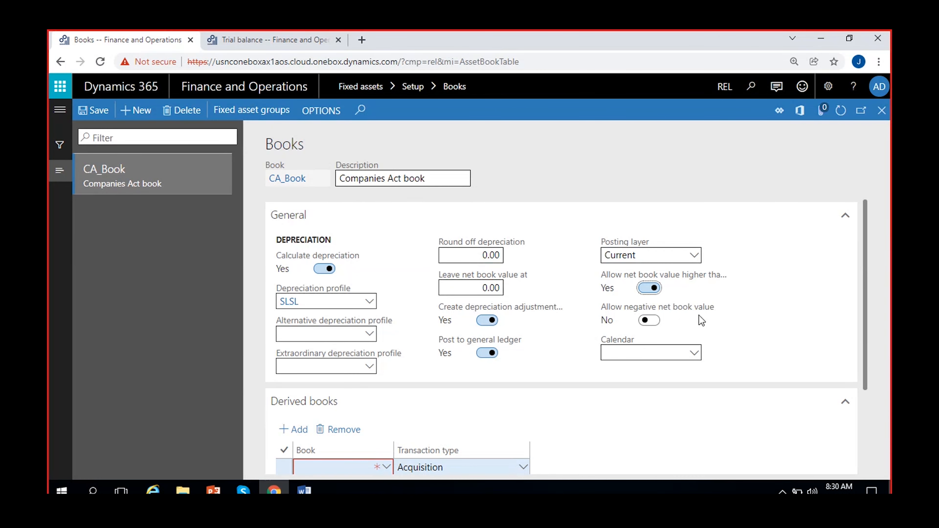
left_click(655, 402)
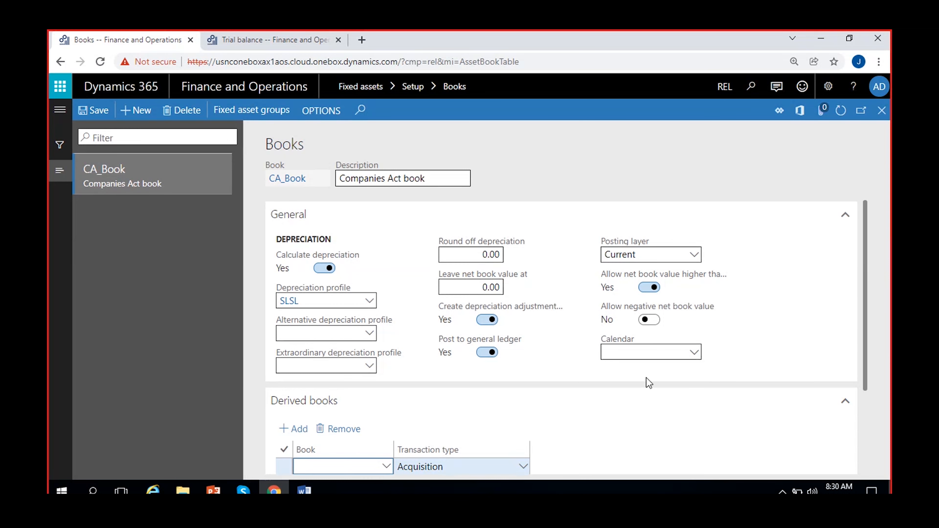
Step: Open CA_Book's SLSL depreciation profile and set its depreciation year to Fiscal with a Yearly period frequency
left_click(286, 302)
left_click(286, 302)
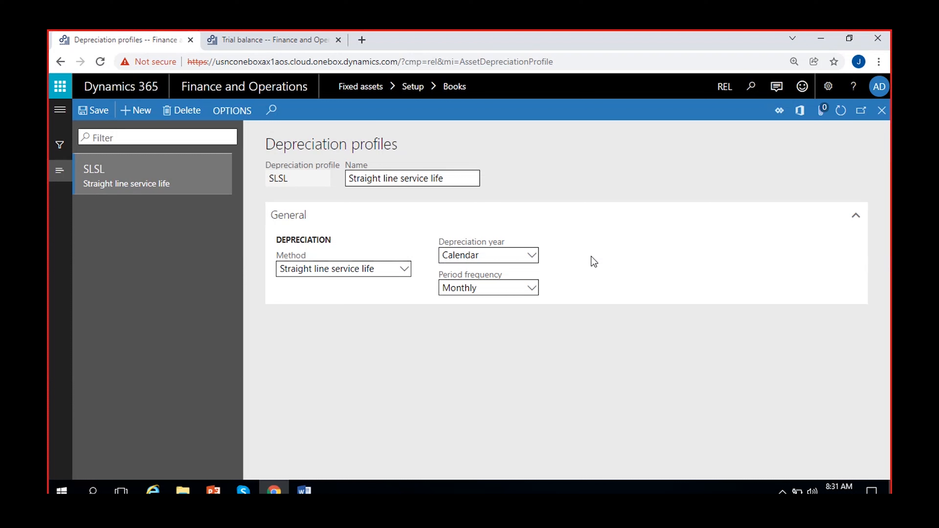
left_click(531, 256)
left_click(471, 292)
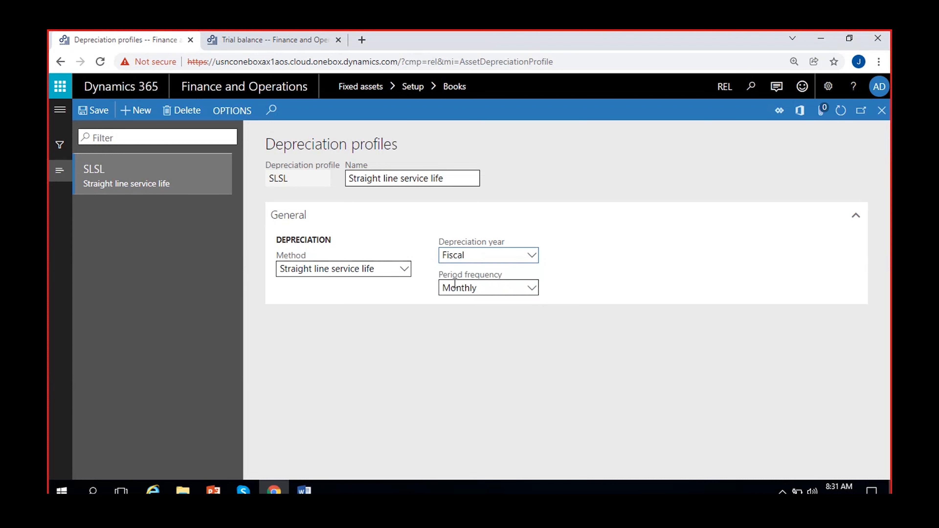
left_click(533, 289)
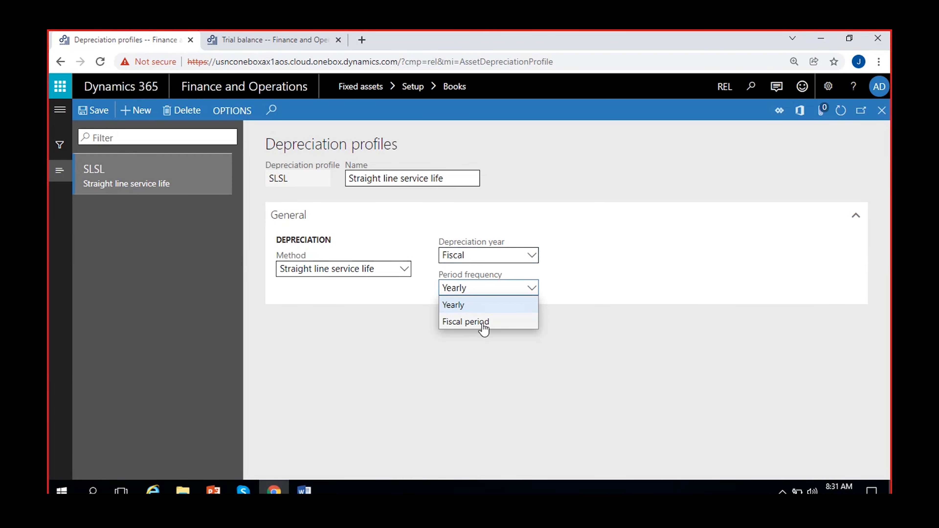
left_click(459, 308)
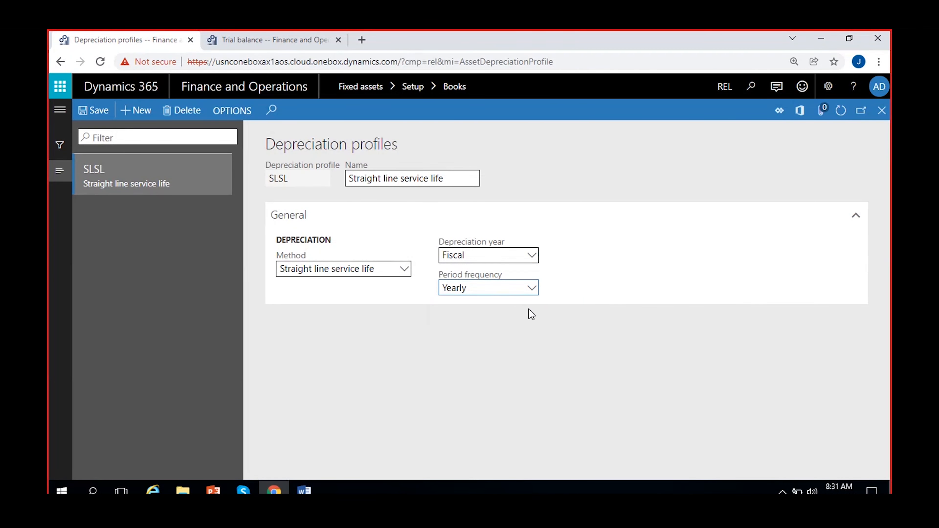
Step: Change the SLSL profile's period frequency to Fiscal period and return to the Books page
left_click(531, 290)
left_click(493, 323)
left_click(465, 315)
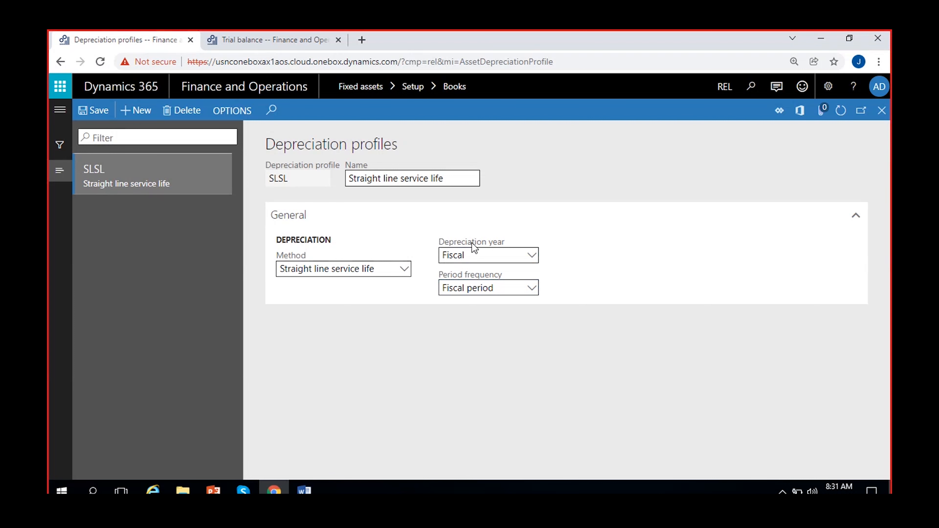
mouse_move(474, 244)
left_click(882, 111)
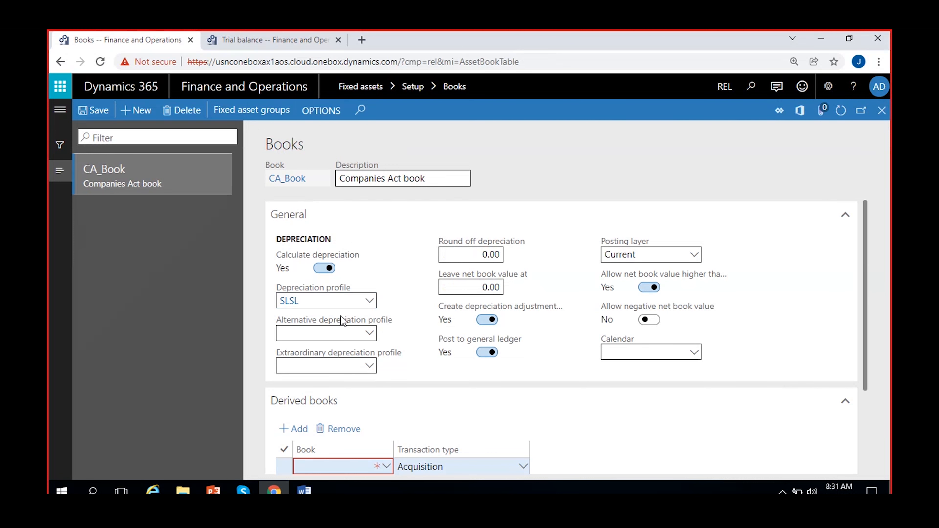
Step: Look up calendars matching "rel" for CA_Book, clear the calendar entry and go back to the SLSL depreciation profile
left_click(696, 354)
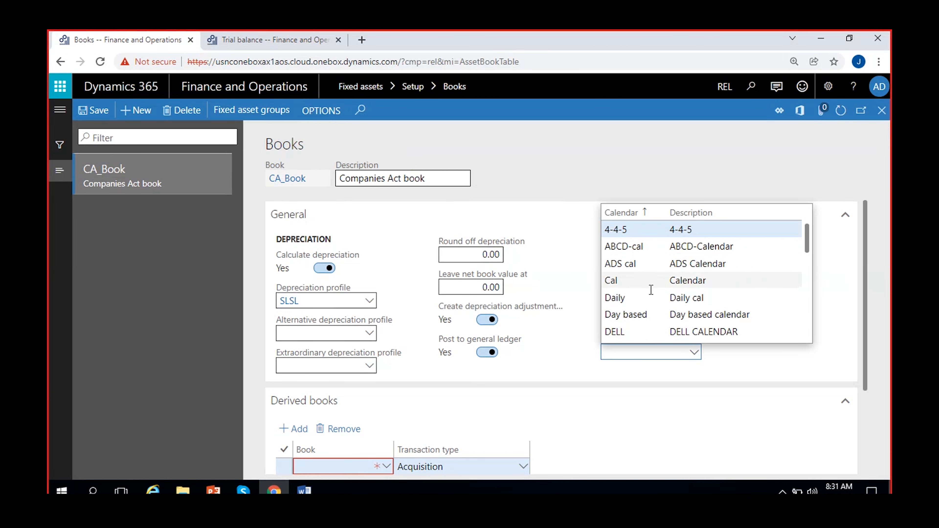
type("rel")
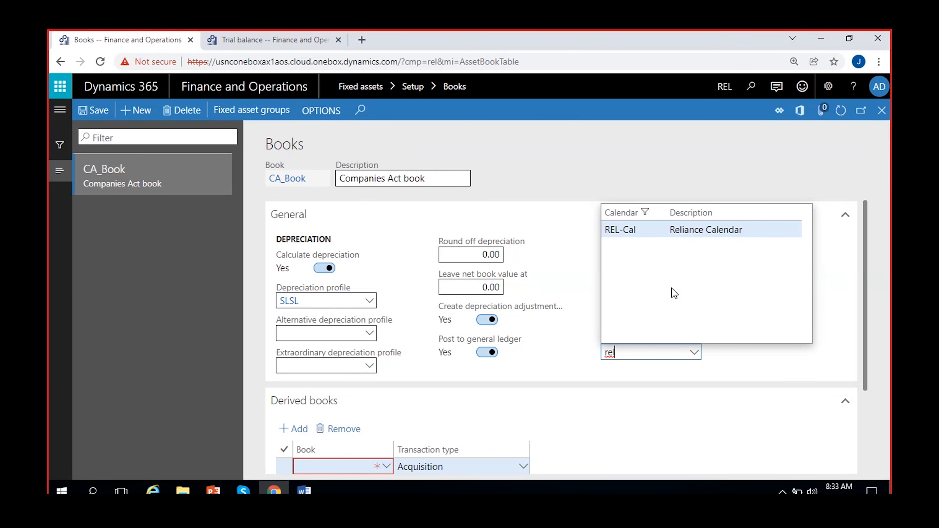
key("BackSpace")
key("BackSpace")
key("BackSpace")
left_click(656, 430)
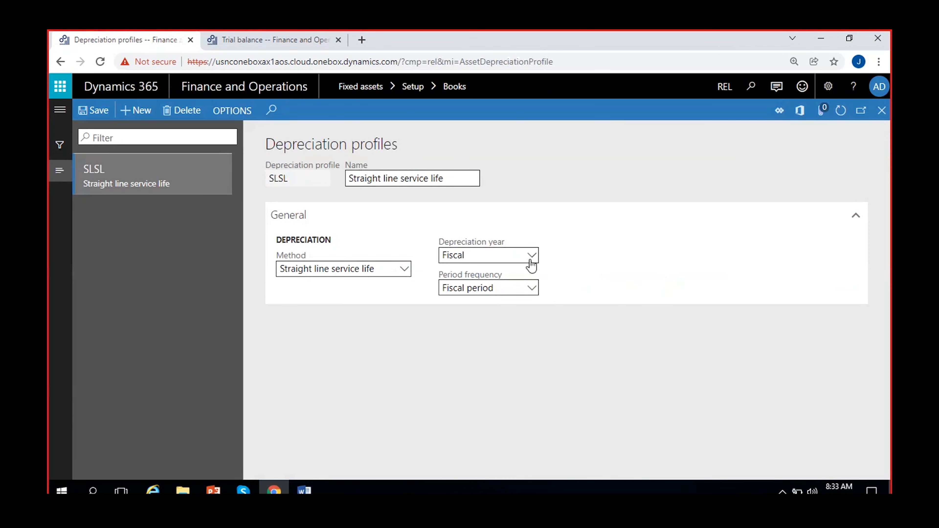
Step: Set the SLSL profile's depreciation year to Calendar and period frequency to Monthly, save it and return to the Books page
left_click(532, 255)
left_click(471, 274)
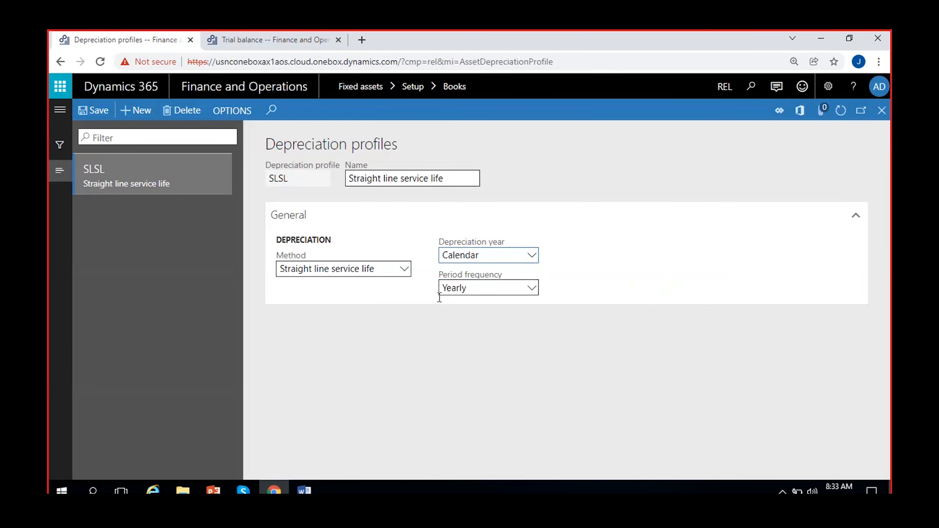
left_click(511, 290)
left_click(483, 323)
left_click(89, 115)
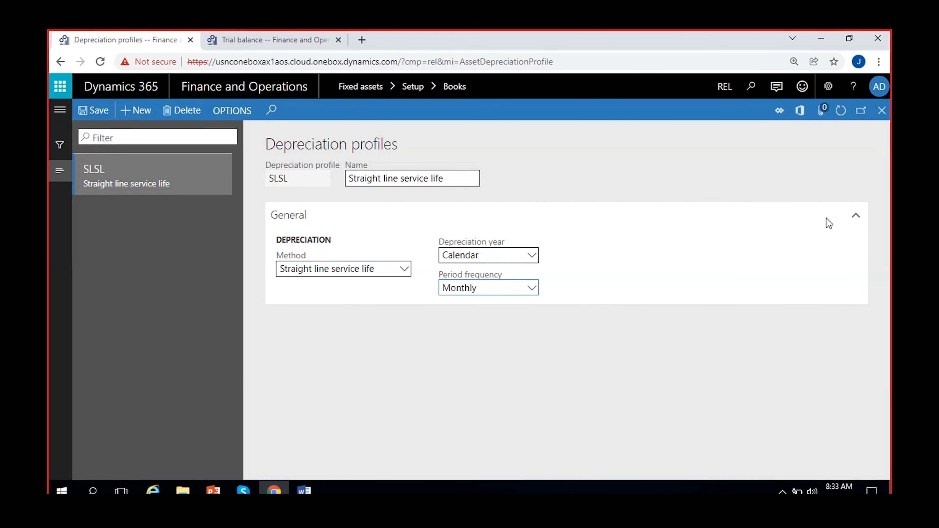
left_click(881, 111)
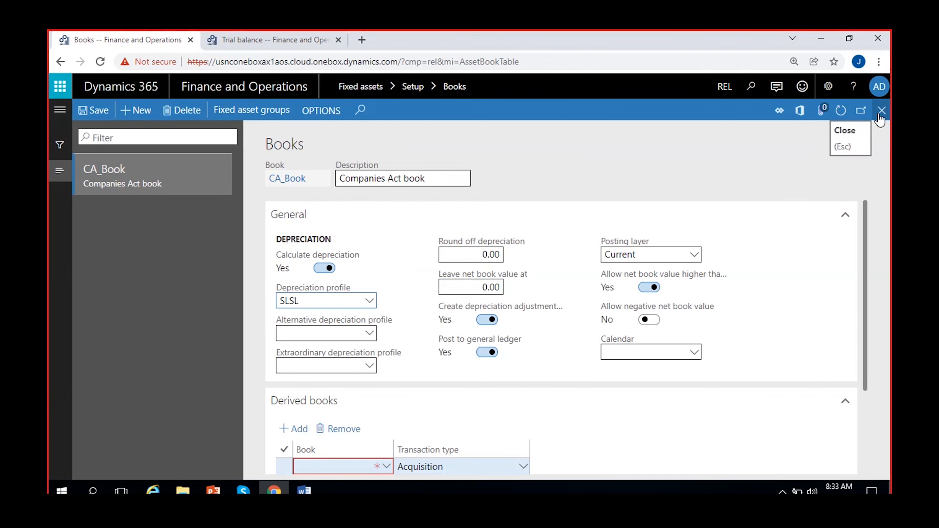
Step: Check CA_Book's derived books section, try to save the book and dismiss the message
left_click(692, 409)
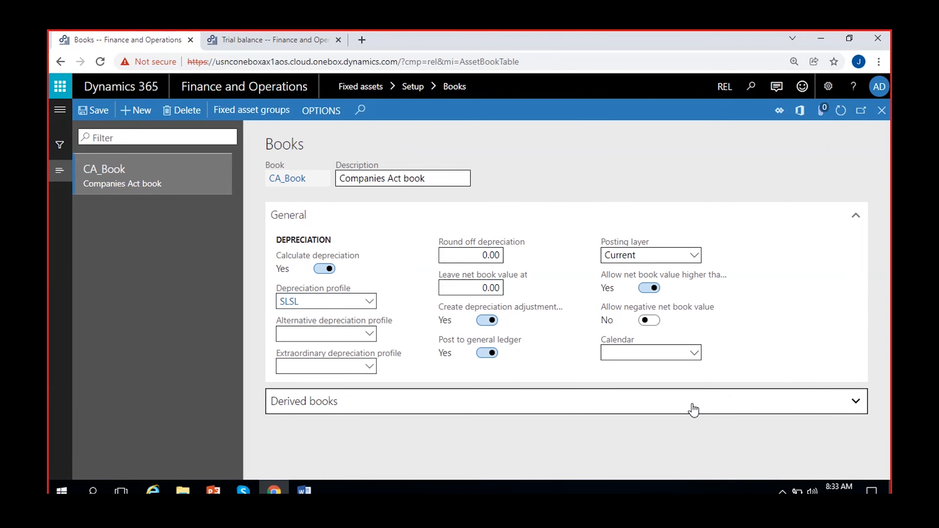
left_click(692, 409)
scroll(387, 418, "down", 3)
scroll(461, 407, "up", 3)
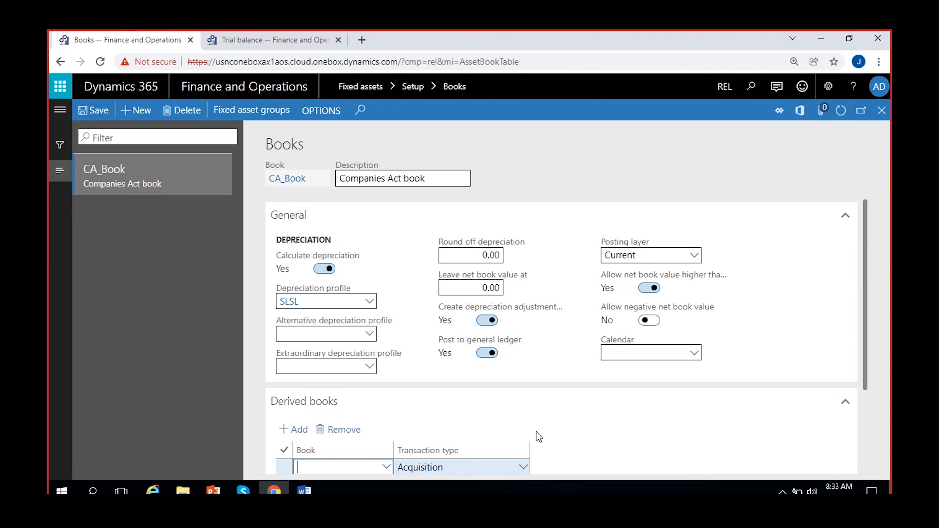
left_click(94, 109)
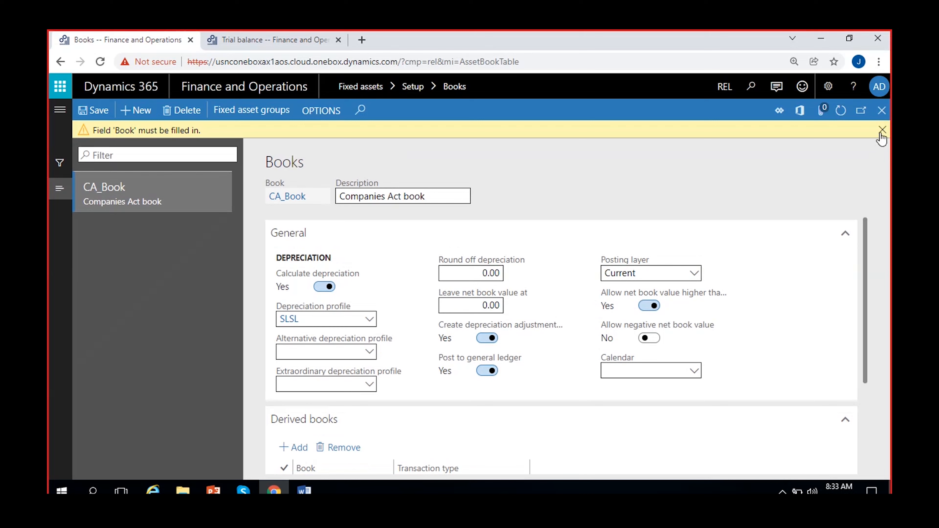
left_click(883, 132)
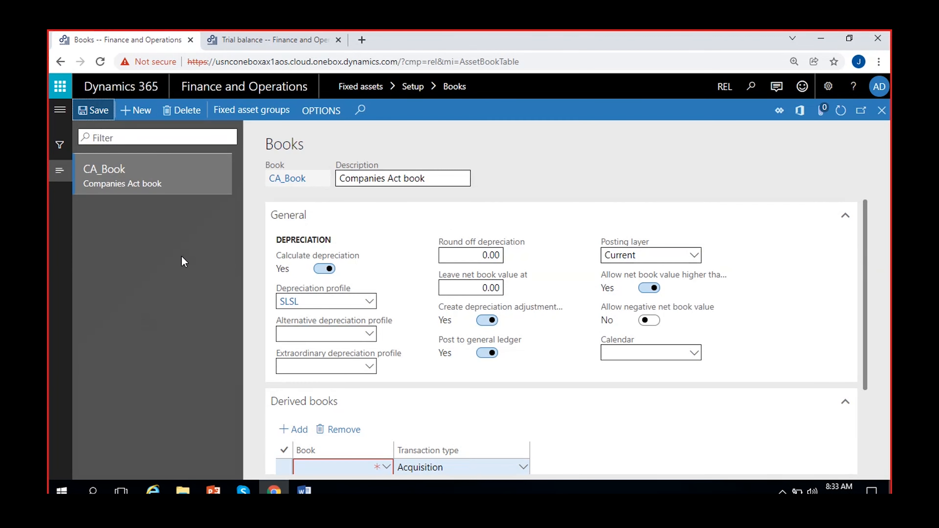
Step: Create a new book TA_Book with the description Tax Act Book
left_click(128, 118)
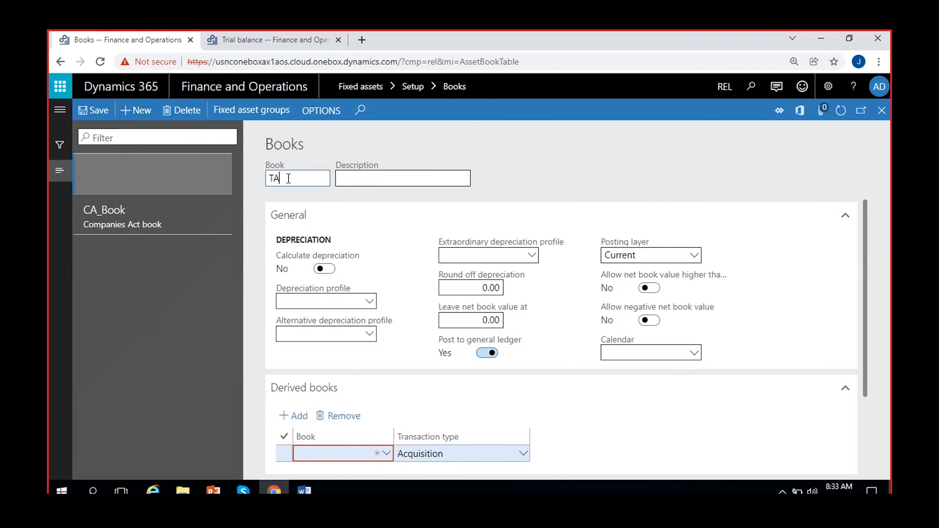
type("TA_Book")
left_click(405, 173)
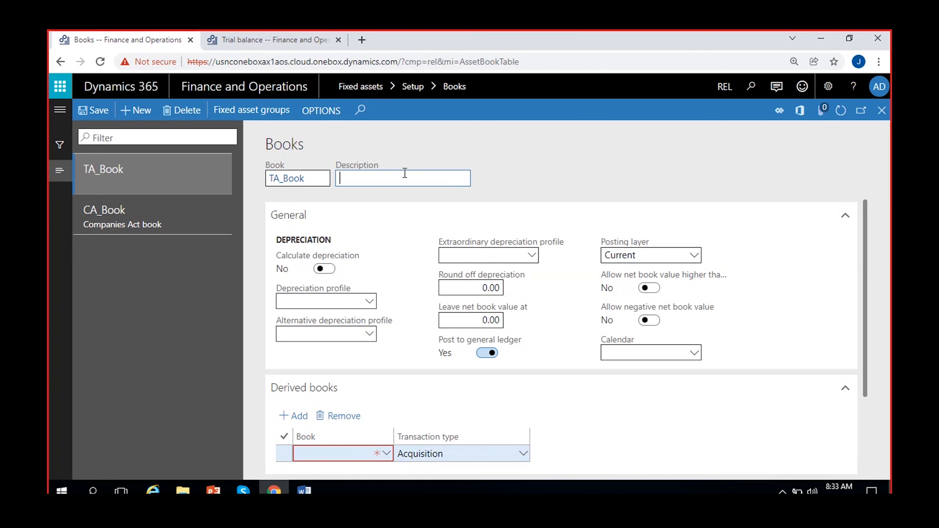
type("Tax ac")
type("Act Book")
left_click(549, 158)
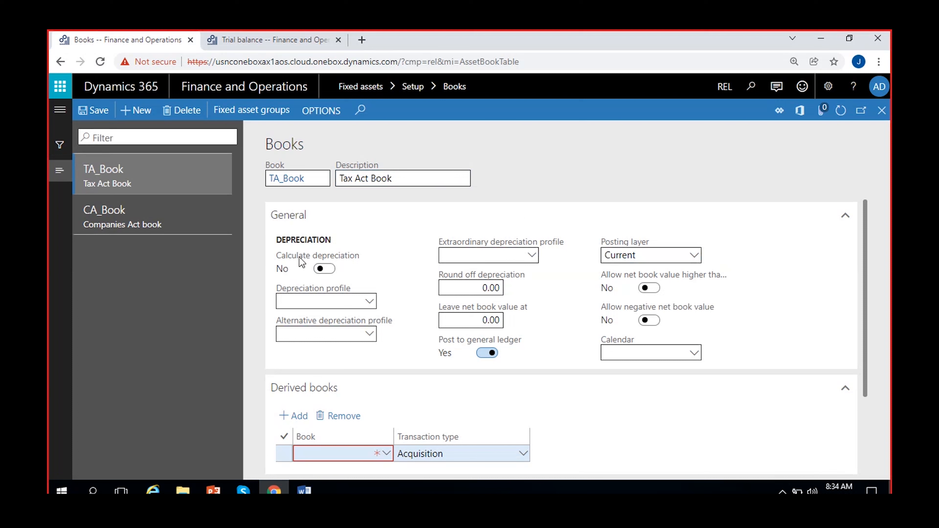
Step: Enable depreciation calculation for TA_Book, assign the RED-20% depreciation profile and turn on depreciation adjustments with basis adjustments
left_click(324, 269)
left_click(370, 303)
left_click(370, 302)
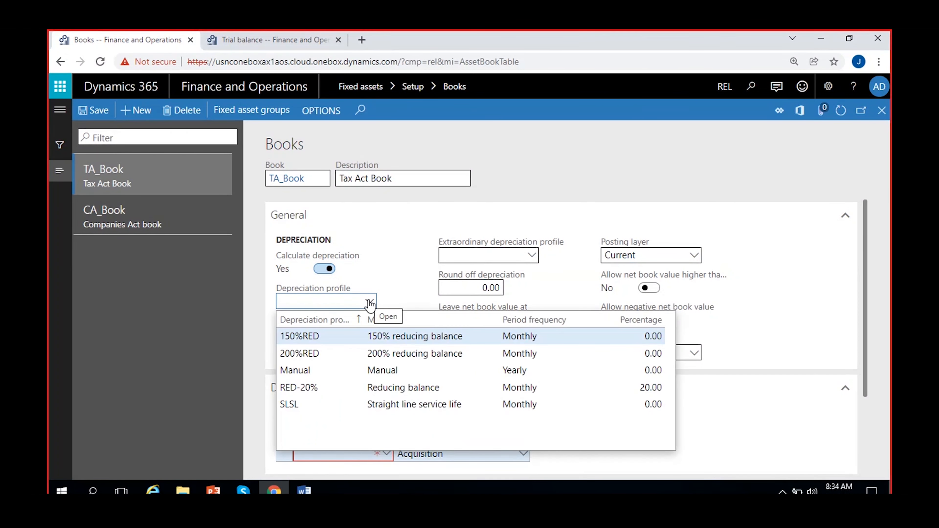
left_click(419, 387)
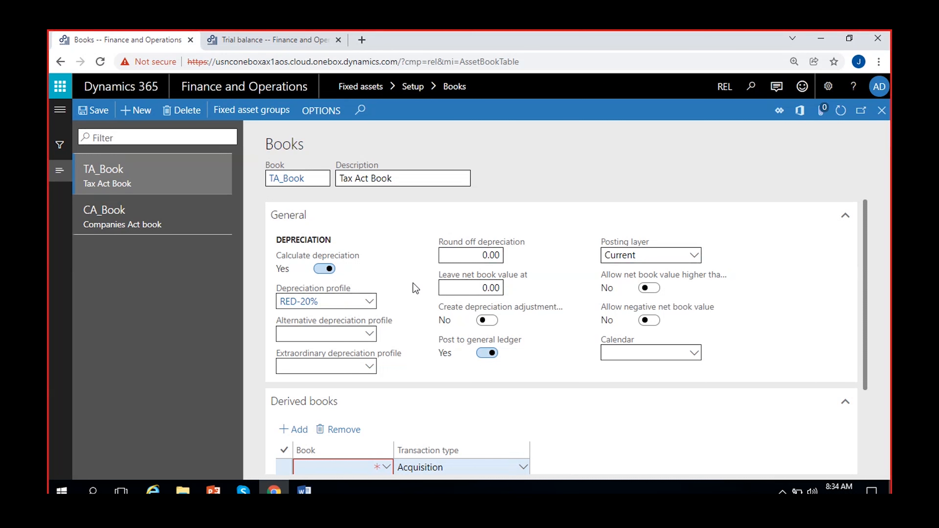
left_click(492, 320)
mouse_move(470, 311)
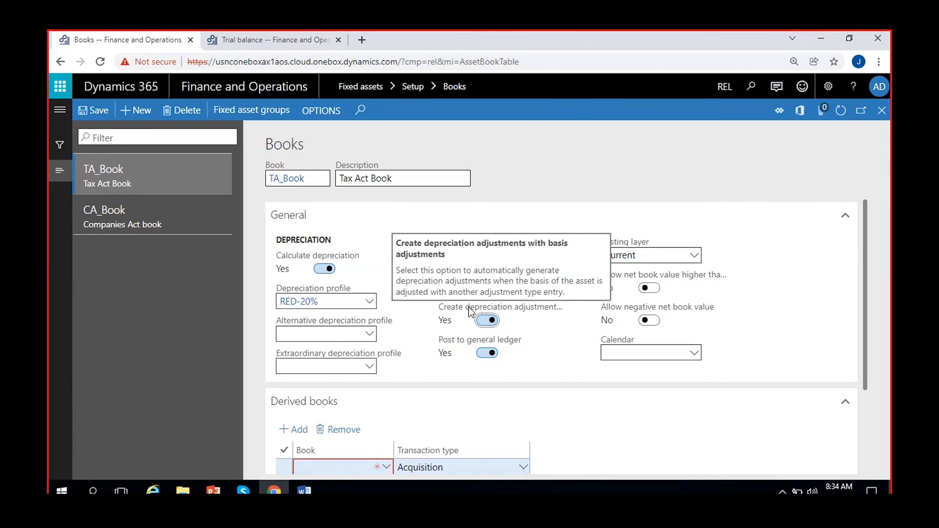
Step: Set TA_Book's posting layer to Tax, allow a higher net book value and remove its empty derived book line
left_click(694, 256)
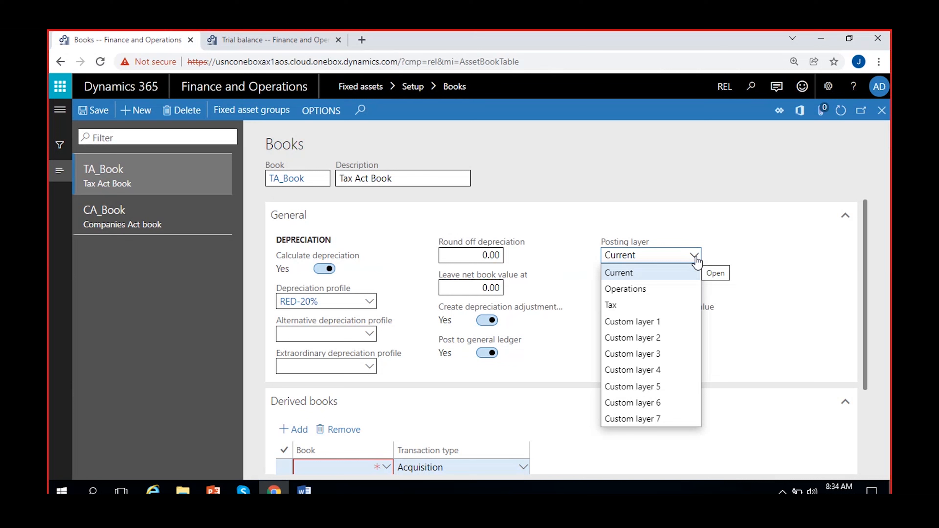
left_click(614, 305)
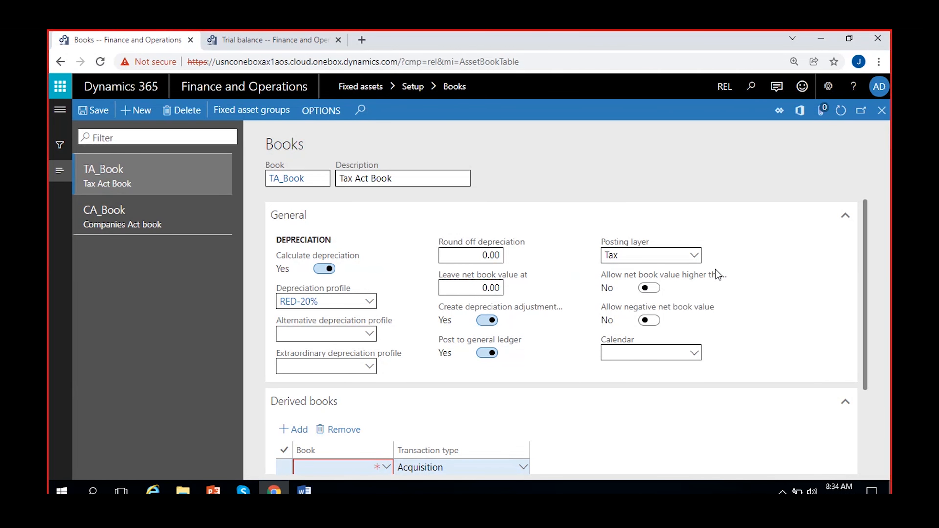
left_click(649, 290)
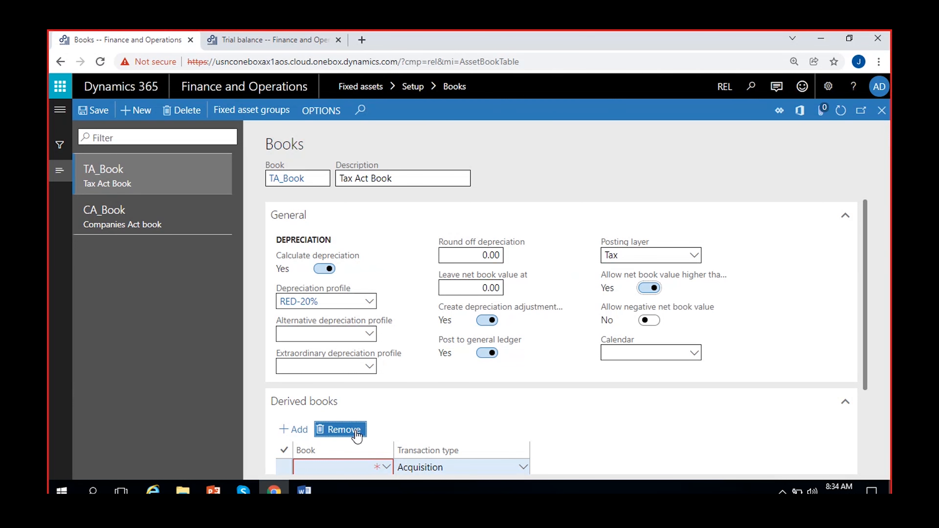
left_click(343, 431)
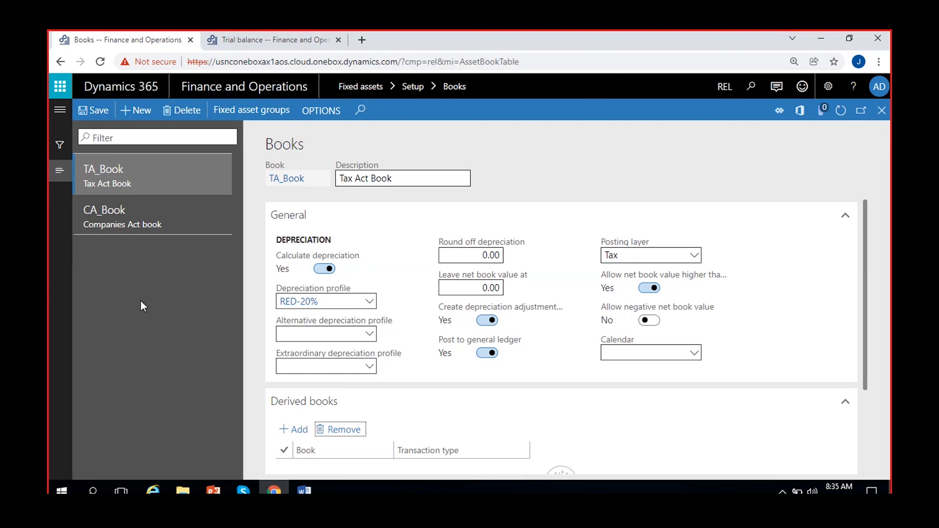
Step: Compare the depreciation profiles and posting layers of CA_Book and TA_Book, finishing on the CA_Book record
left_click(139, 210)
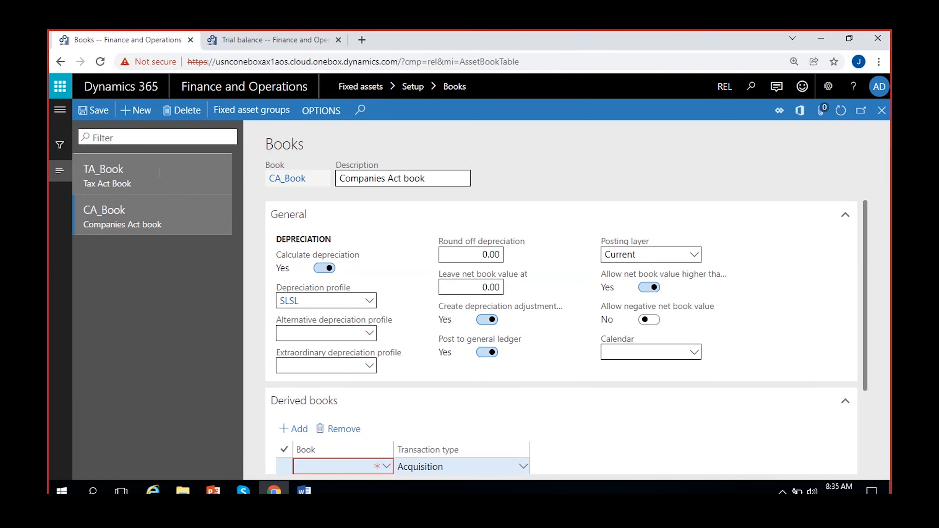
left_click(139, 174)
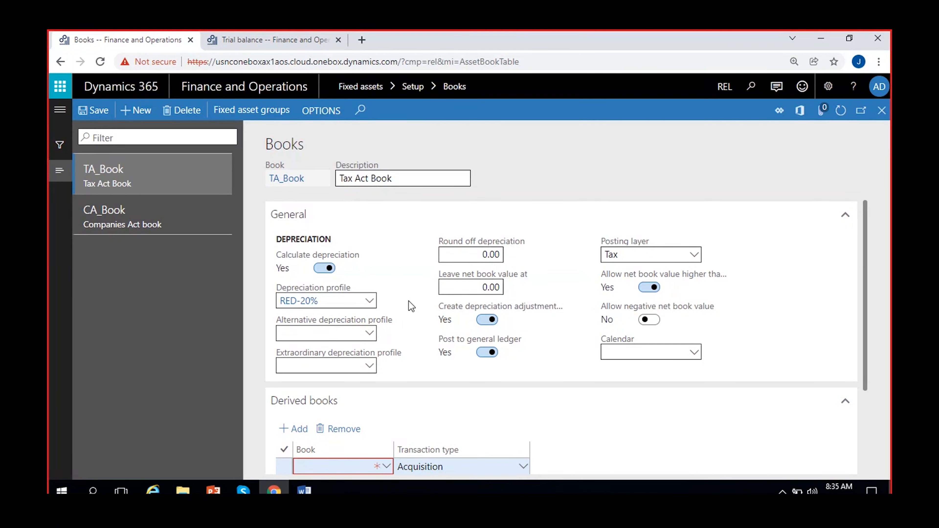
left_click(160, 222)
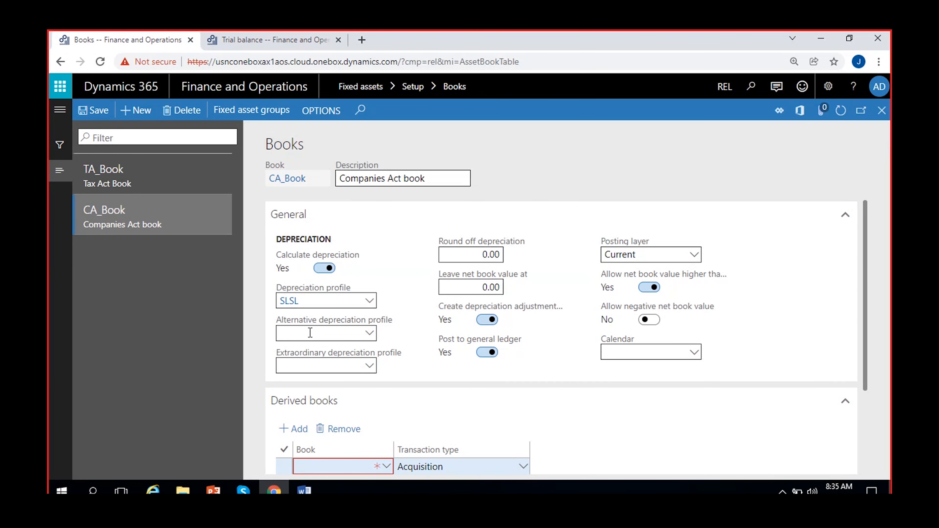
Step: Review the general settings of TA_Book and CA_Book once more, switching between the two records
left_click(145, 170)
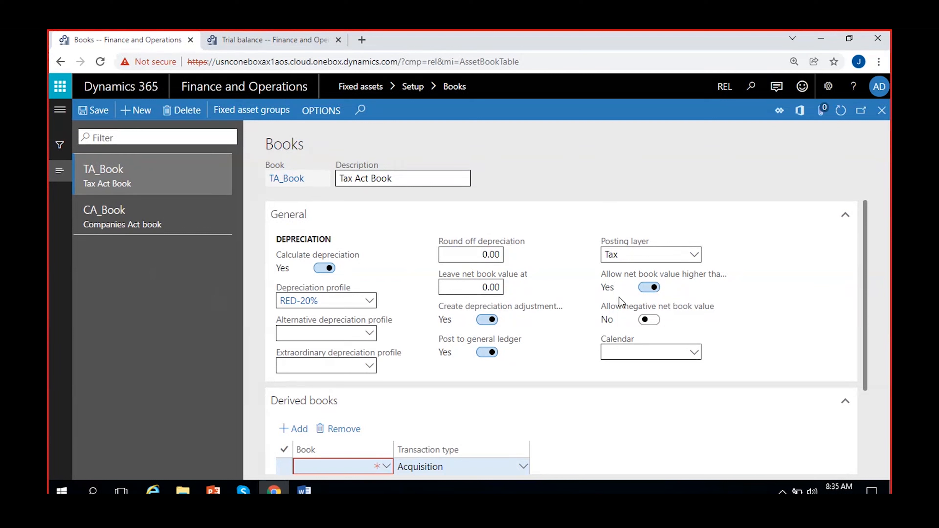
left_click(148, 216)
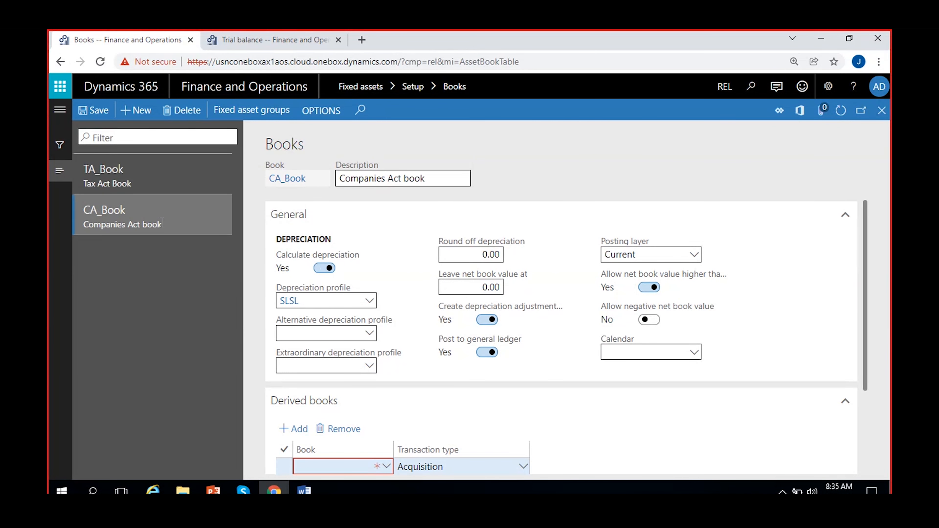
left_click(134, 177)
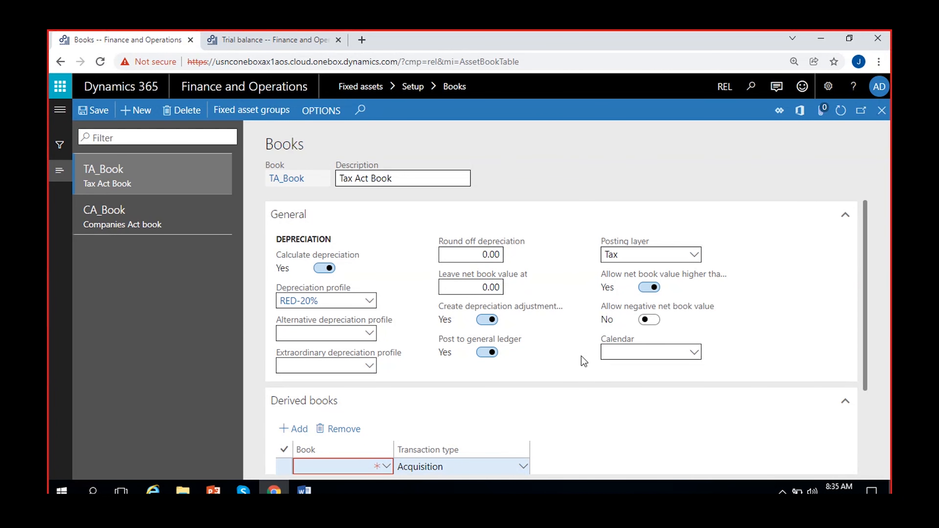
Step: Create a new book LOC_GAAP with the description Local GAAP Book
left_click(133, 110)
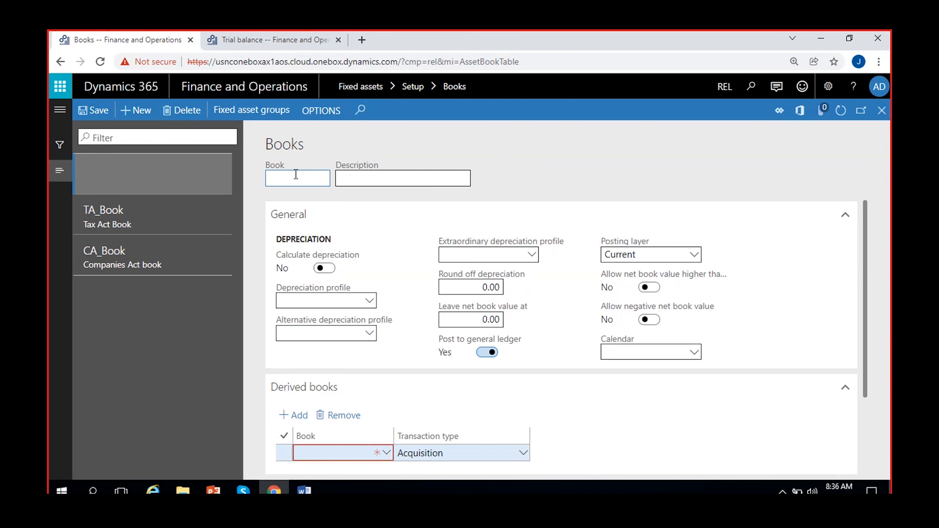
type("LOCA")
key("BackSpace")
key("BackSpace")
type("C_GAAP")
left_click(401, 178)
type("Lo")
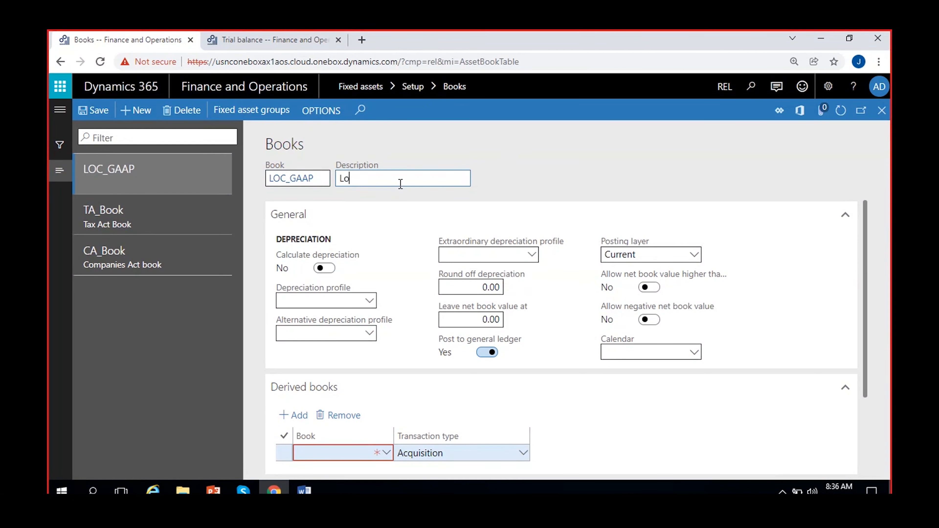
type("cal GAAP Book")
Step: Assign the 200%RED depreciation profile to LOC_GAAP, enable depreciation calculation and turn on the creation of depreciation adjustments
left_click(369, 302)
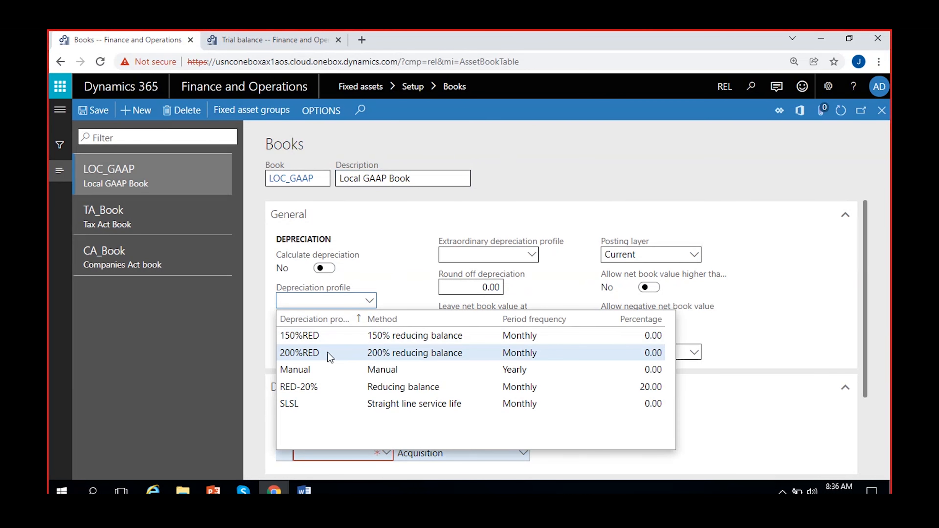
left_click(330, 355)
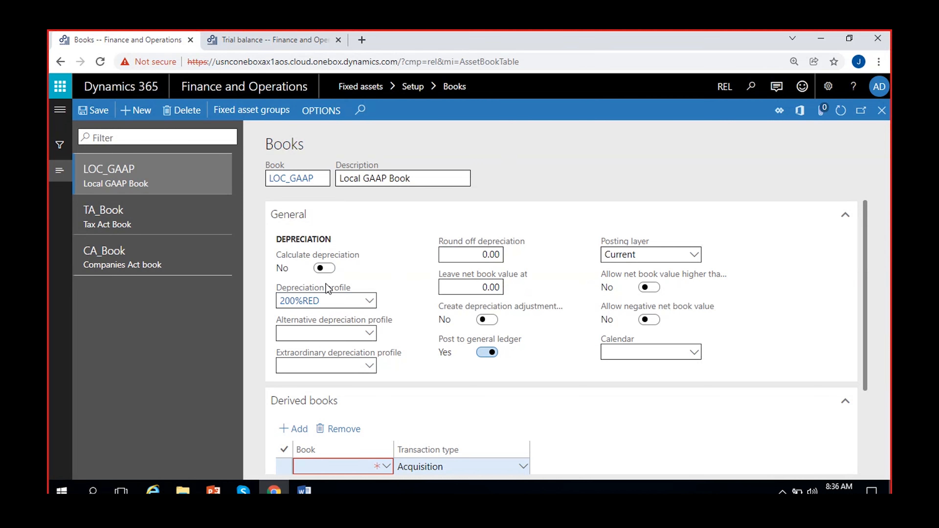
left_click(326, 269)
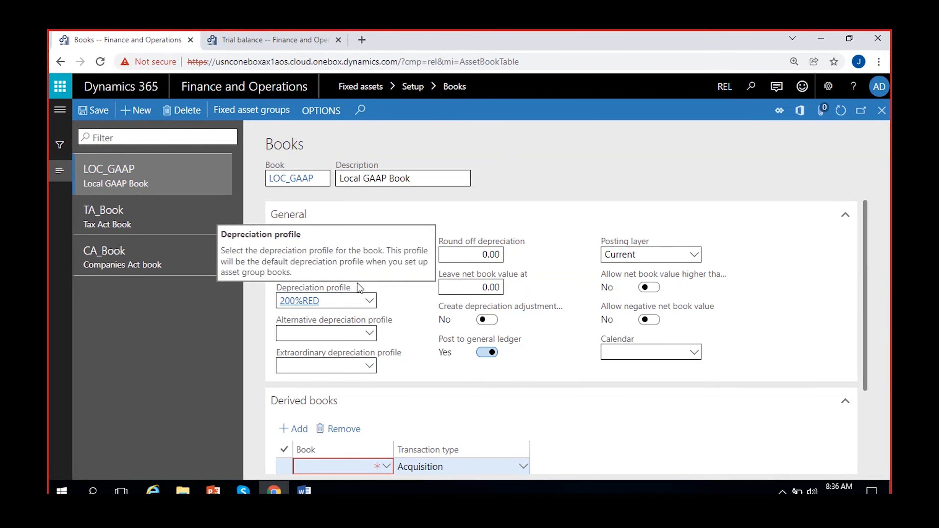
left_click(485, 325)
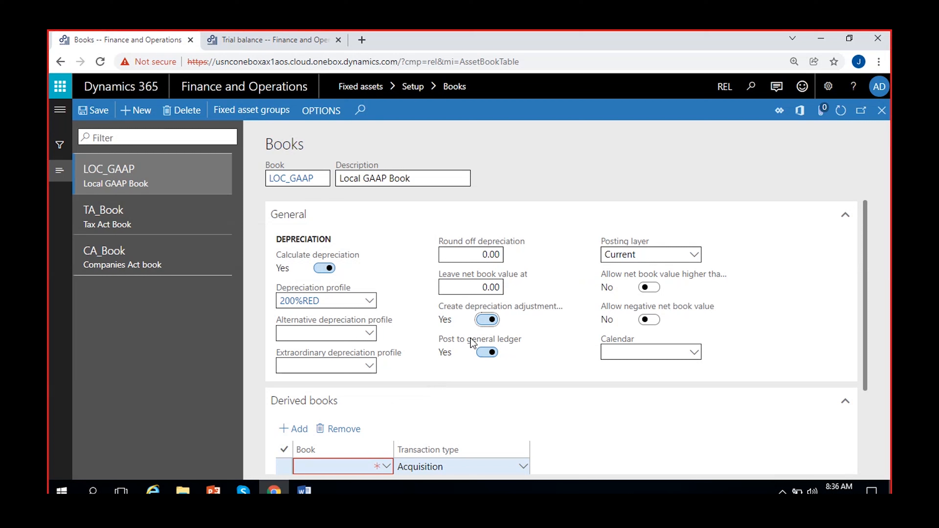
Step: Turn off posting to the general ledger for LOC_GAAP and allow a higher net book value
left_click(478, 354)
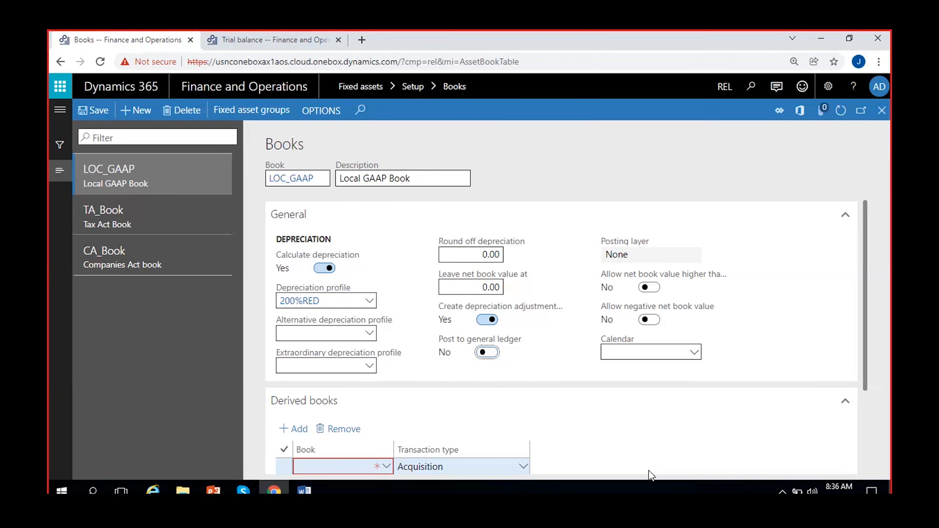
left_click(516, 354)
left_click(652, 253)
left_click(651, 256)
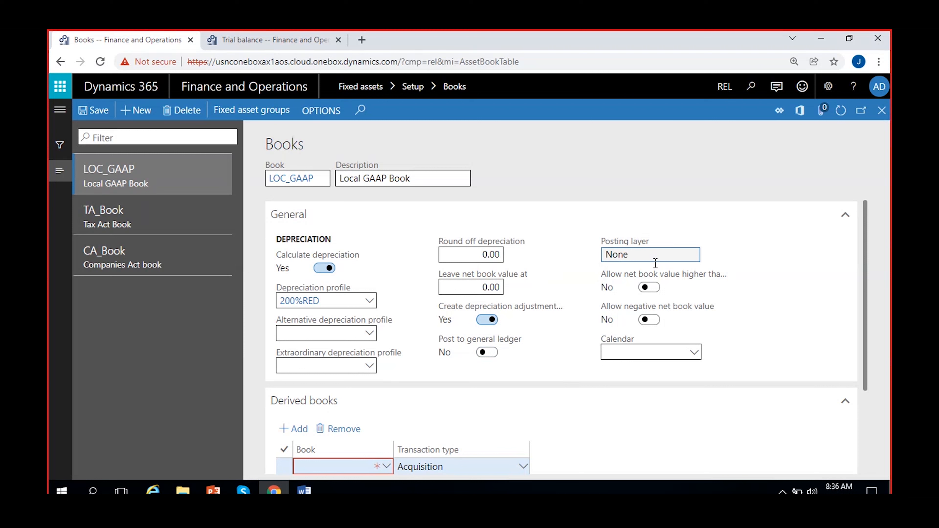
left_click(649, 287)
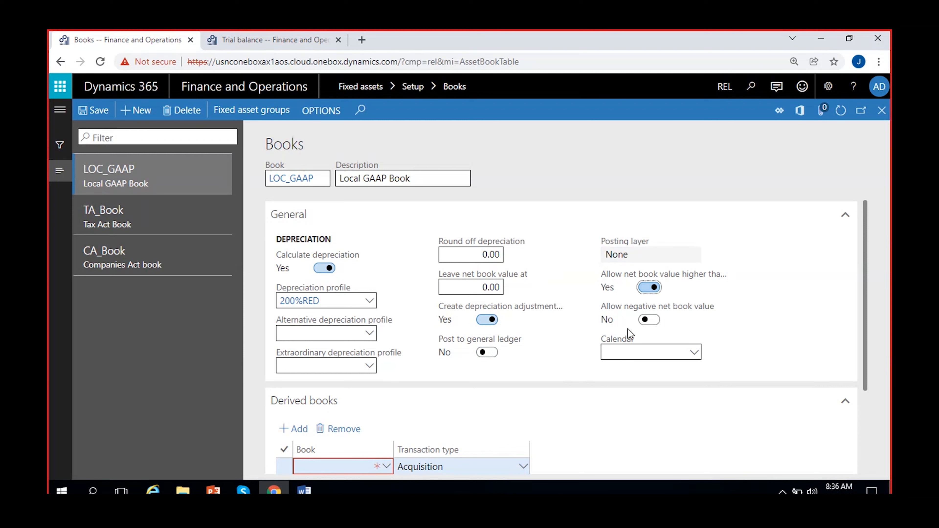
Step: Refresh the book records and remove the empty derived book line from LOC_GAAP
left_click(323, 430)
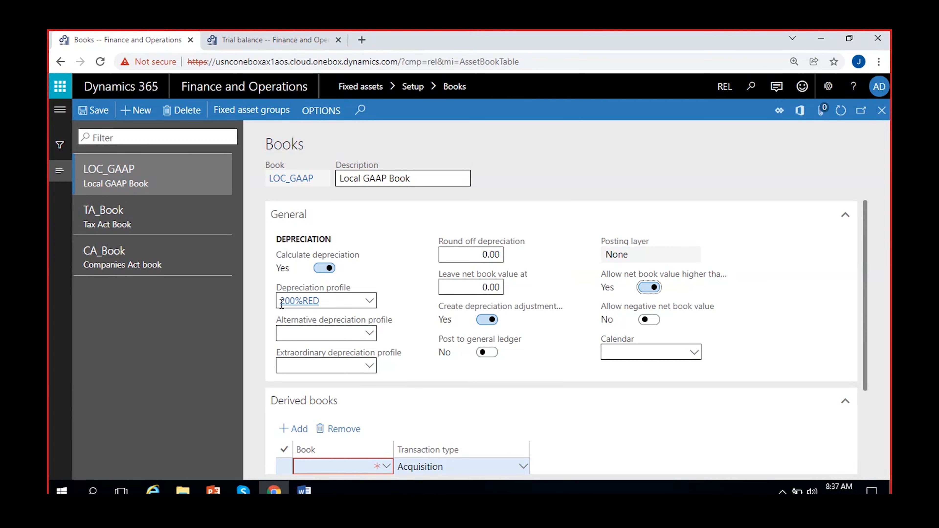
mouse_move(283, 318)
left_click(840, 114)
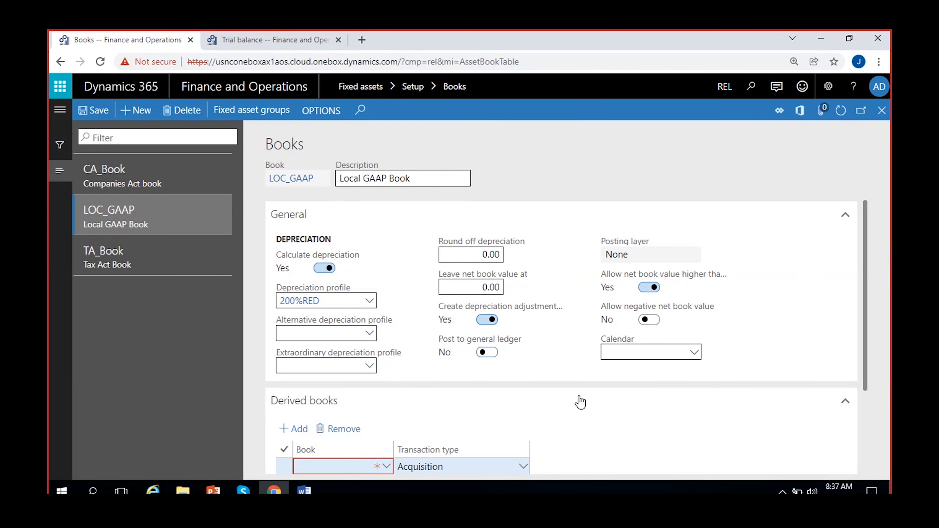
left_click(623, 255)
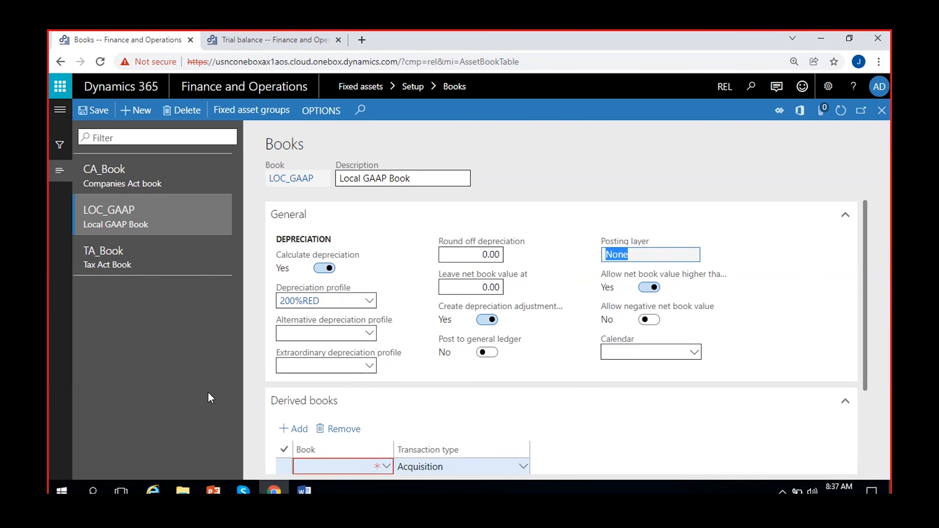
left_click(205, 348)
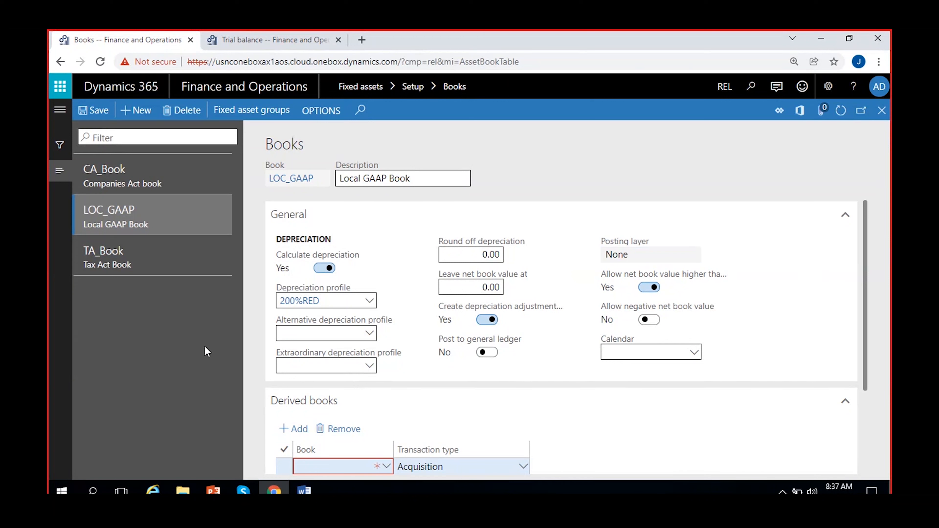
left_click(333, 429)
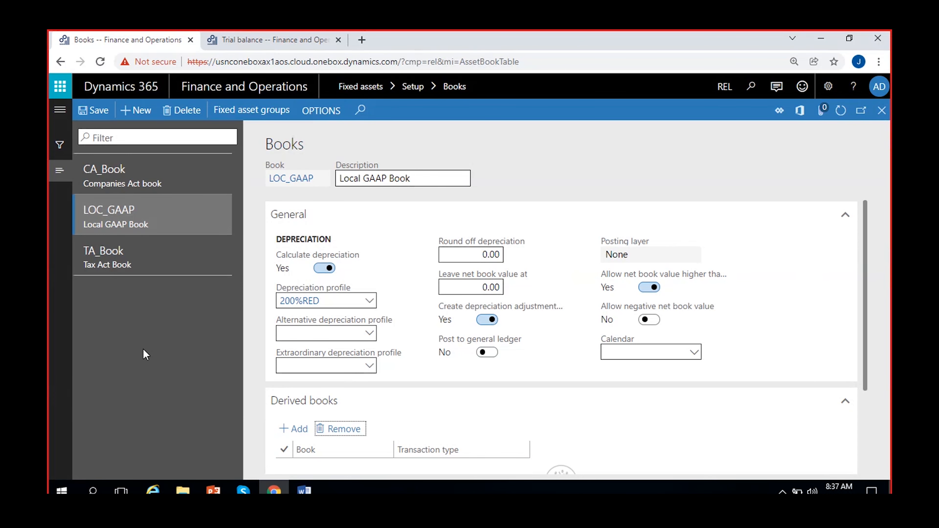
Step: Assign TA_Book to the empty Acquisition line in CA_Book's derived books
left_click(151, 168)
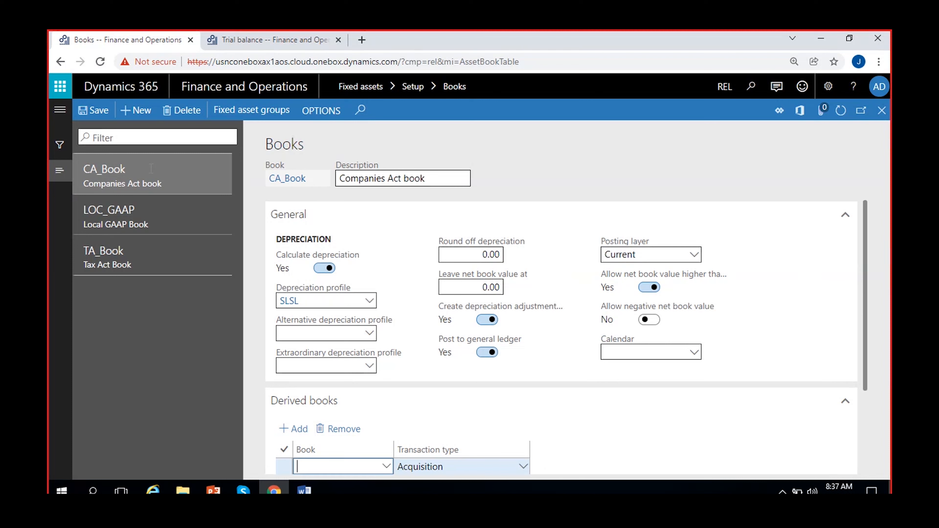
scroll(683, 445, "down", 3)
scroll(578, 385, "up", 3)
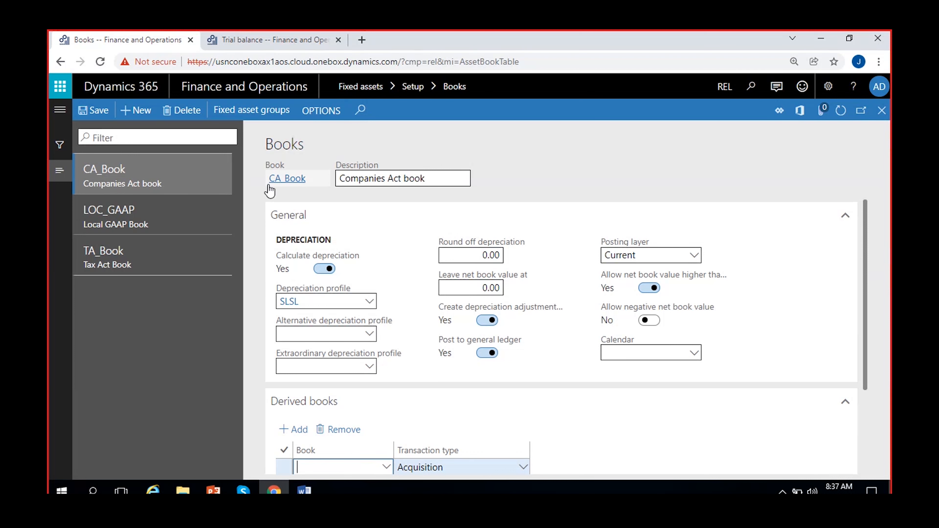
left_click(318, 183)
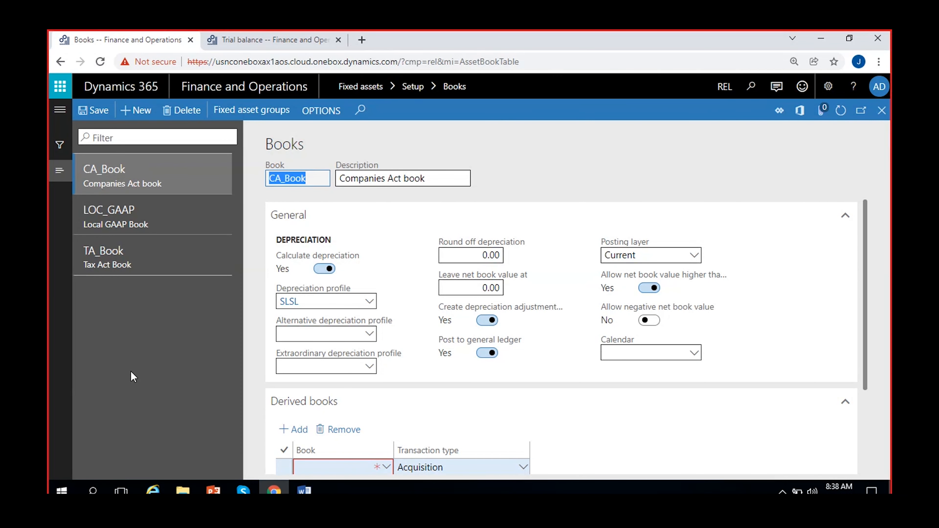
left_click(529, 169)
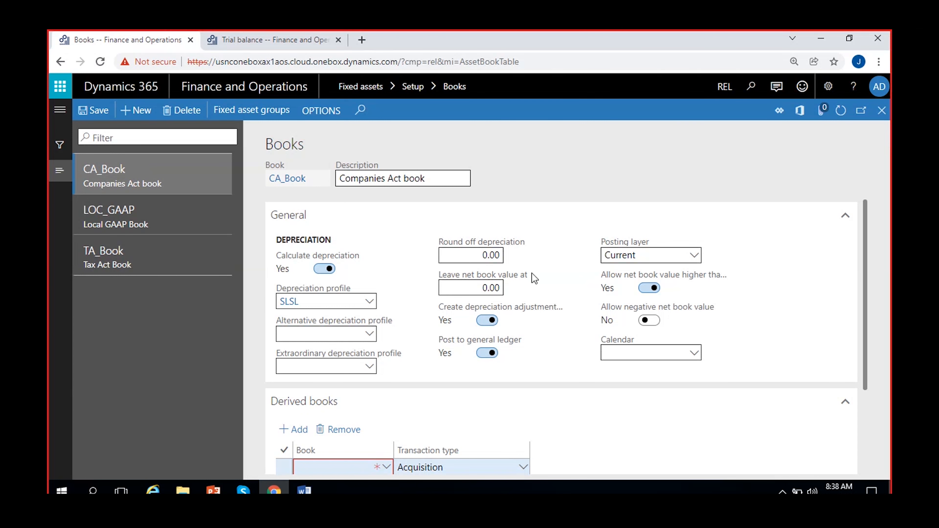
scroll(539, 410, "down", 3)
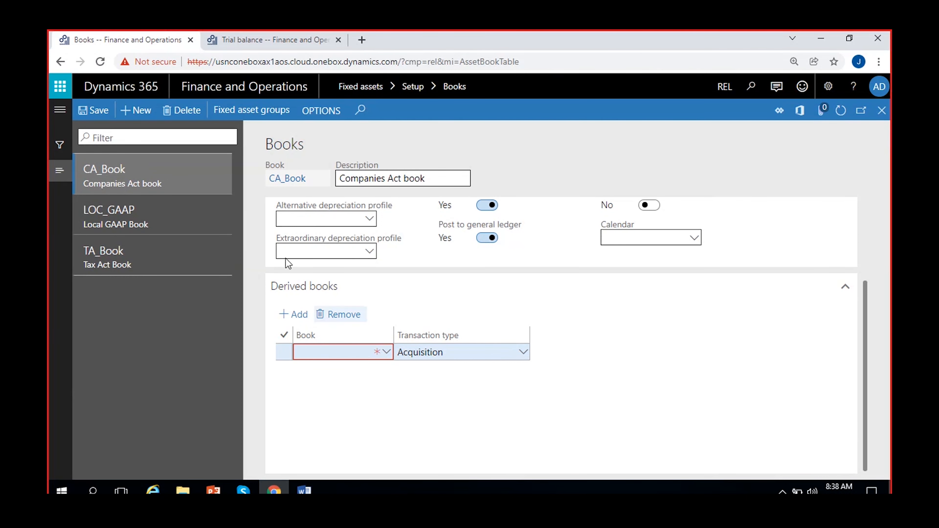
left_click(387, 353)
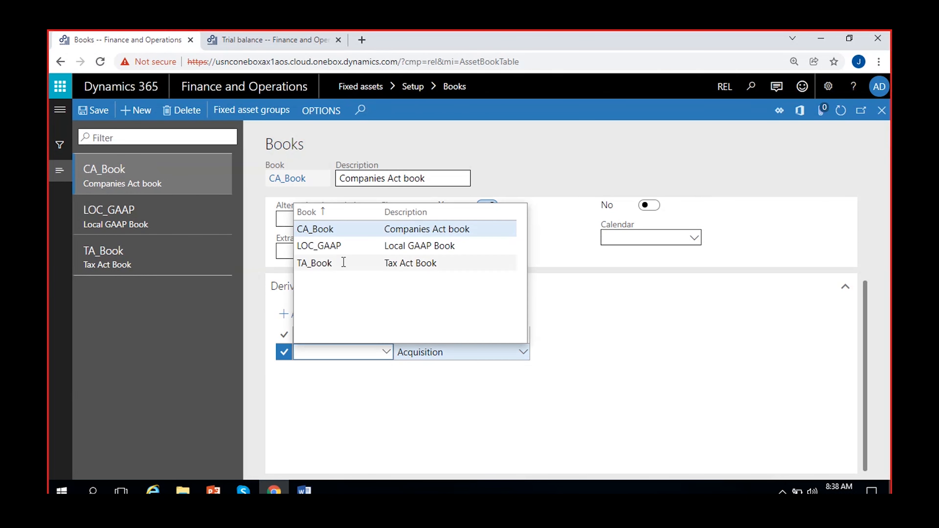
left_click(333, 266)
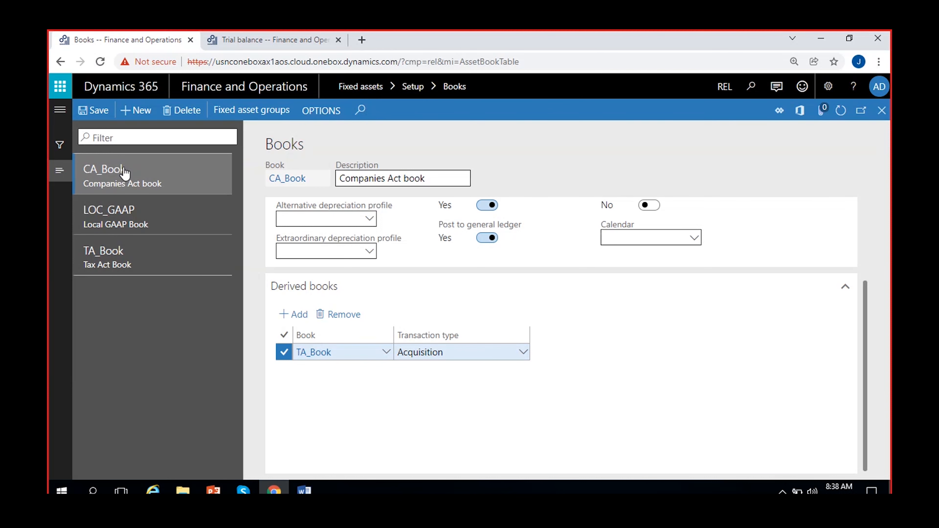
left_click_drag(126, 172, 119, 174)
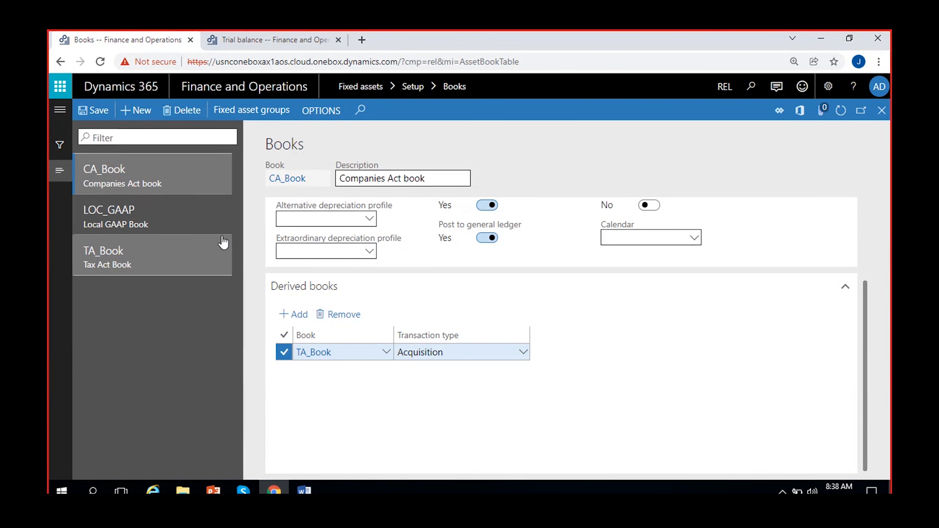
left_click_drag(126, 252, 49, 256)
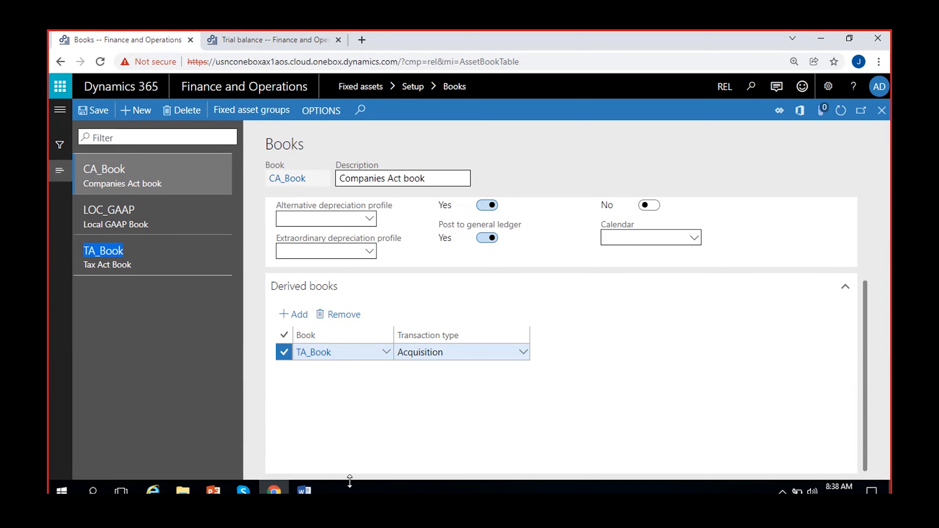
left_click_drag(128, 169, 64, 182)
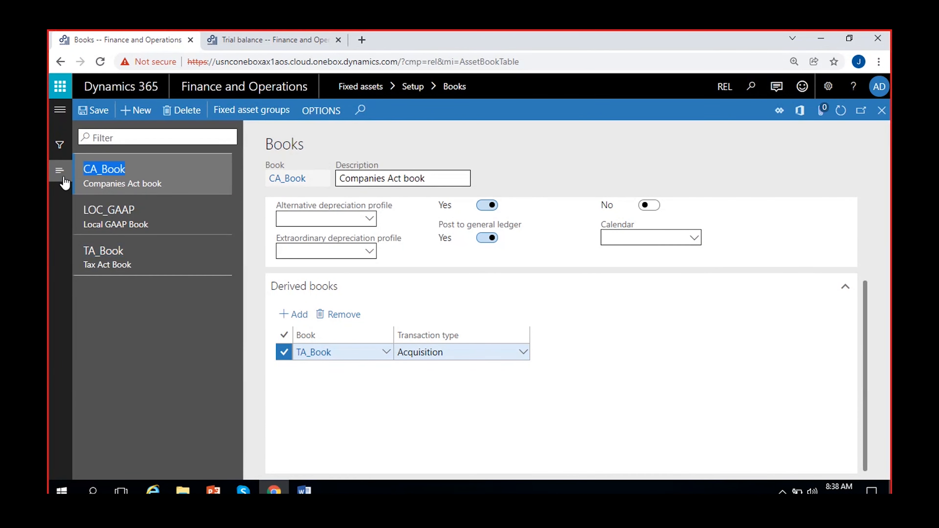
left_click_drag(142, 256, 50, 269)
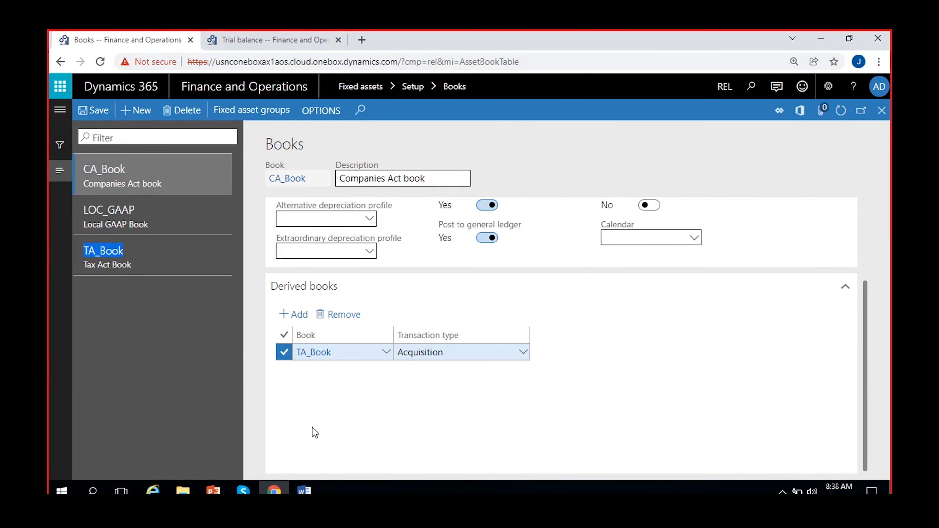
left_click(398, 414)
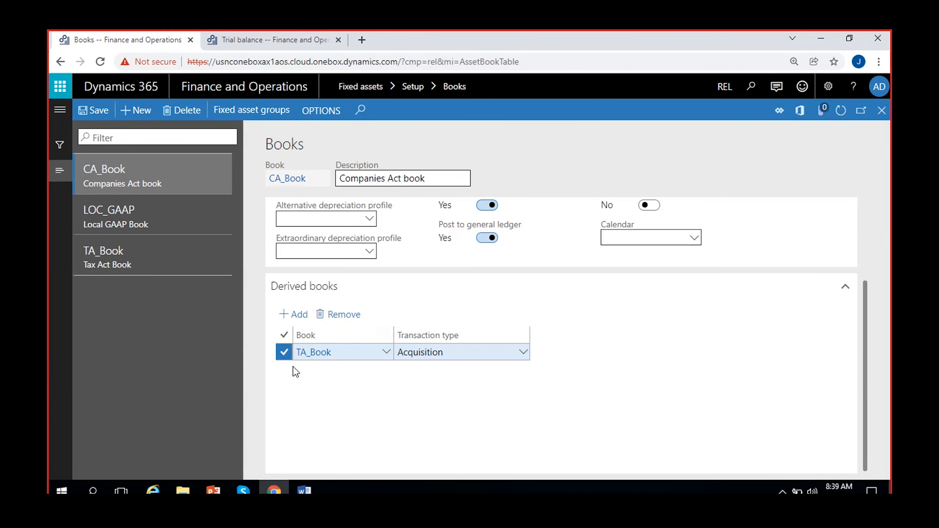
Step: Add a derived book line for TA_Book with transaction type Acquisition adjustment to CA_Book and save the record
left_click(297, 316)
left_click(387, 352)
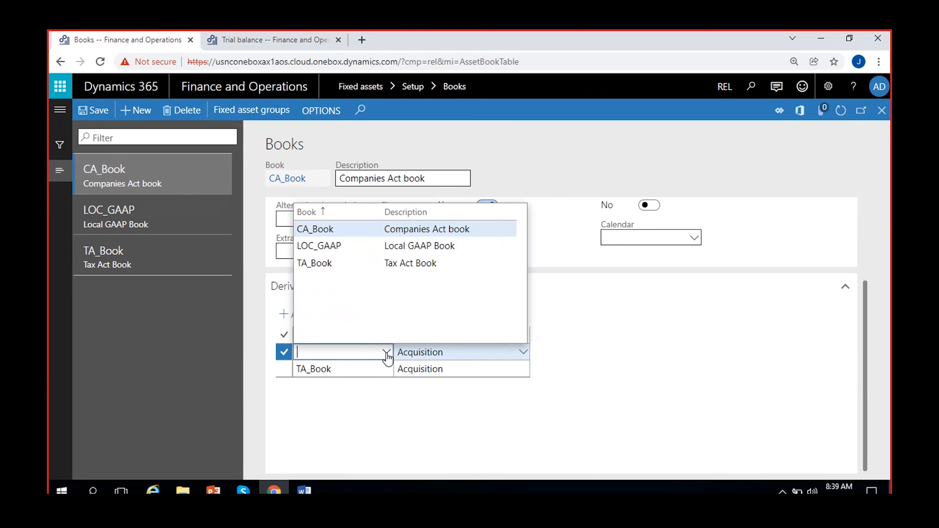
left_click(331, 261)
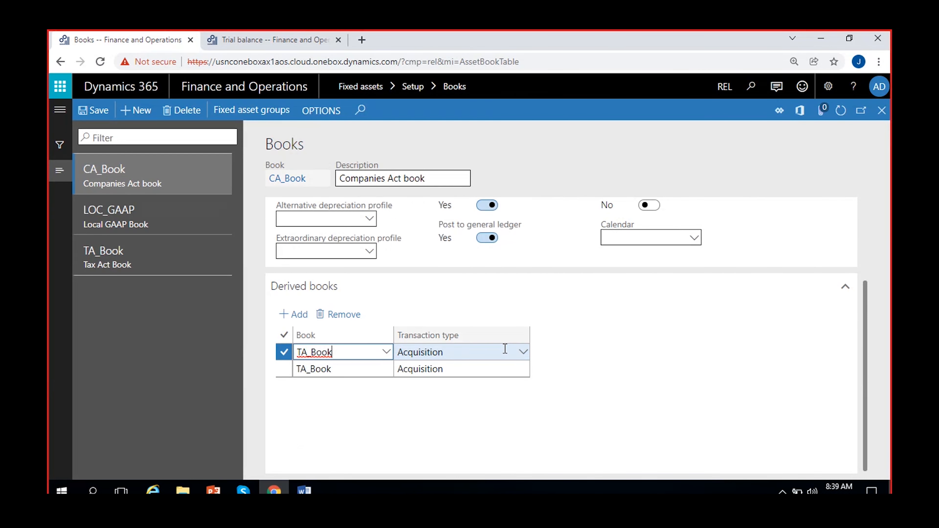
left_click(503, 352)
left_click(469, 109)
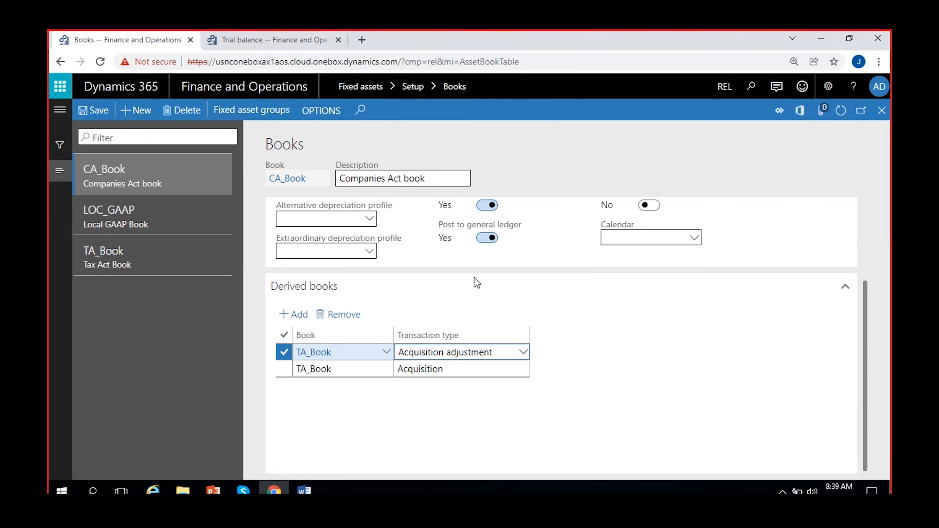
left_click(93, 111)
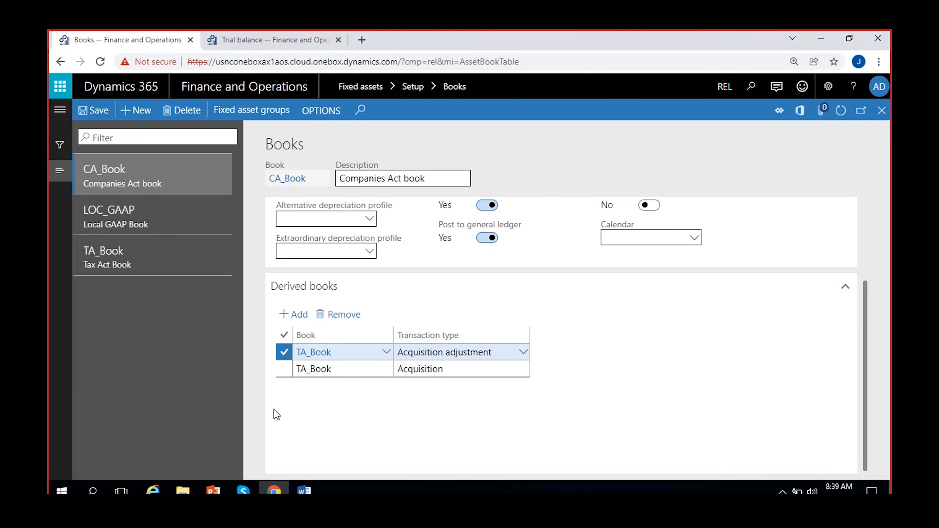
left_click(293, 314)
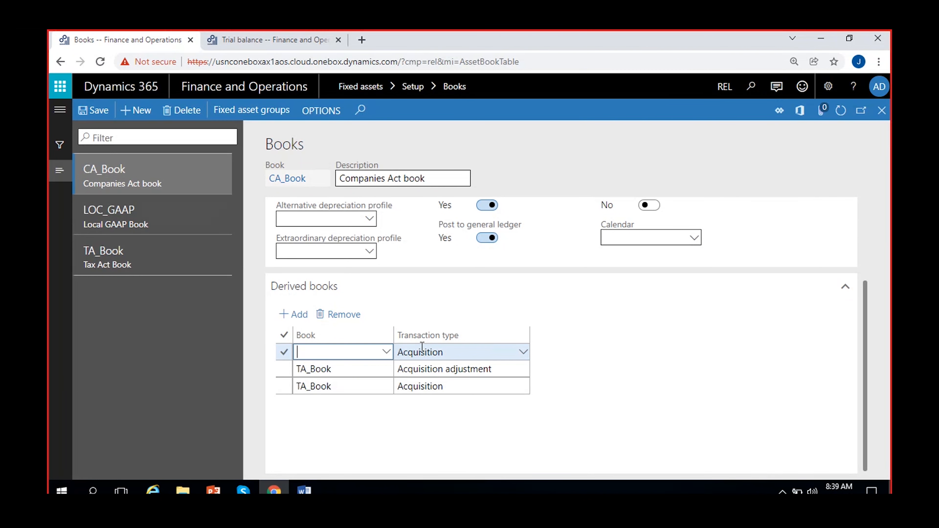
left_click(387, 352)
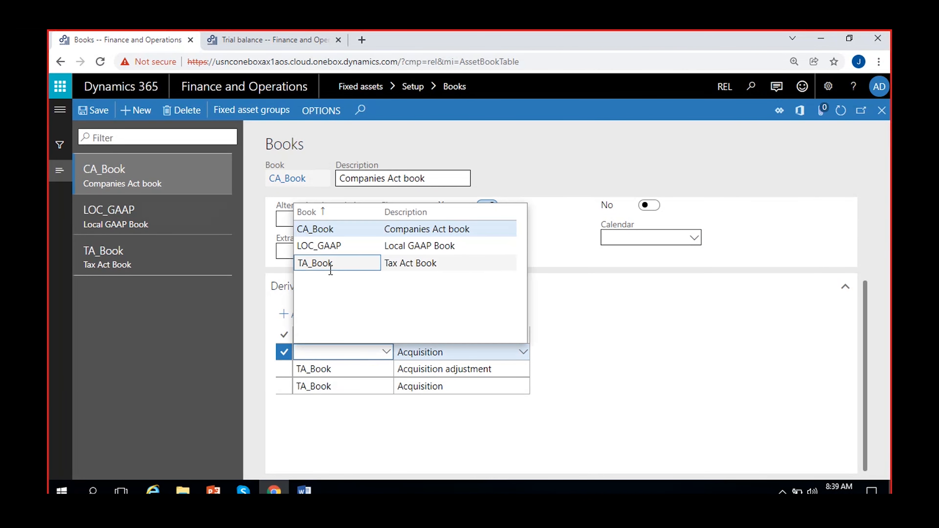
left_click(315, 263)
left_click(523, 352)
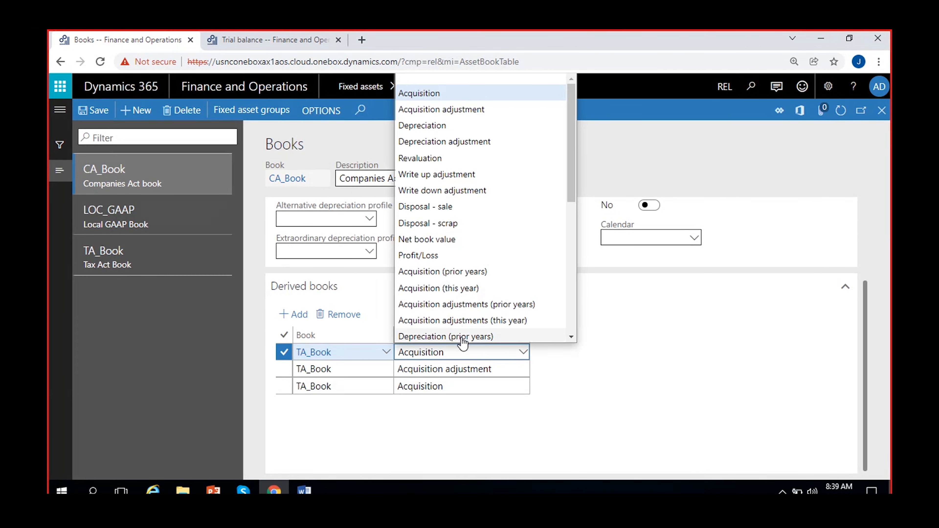
left_click(422, 125)
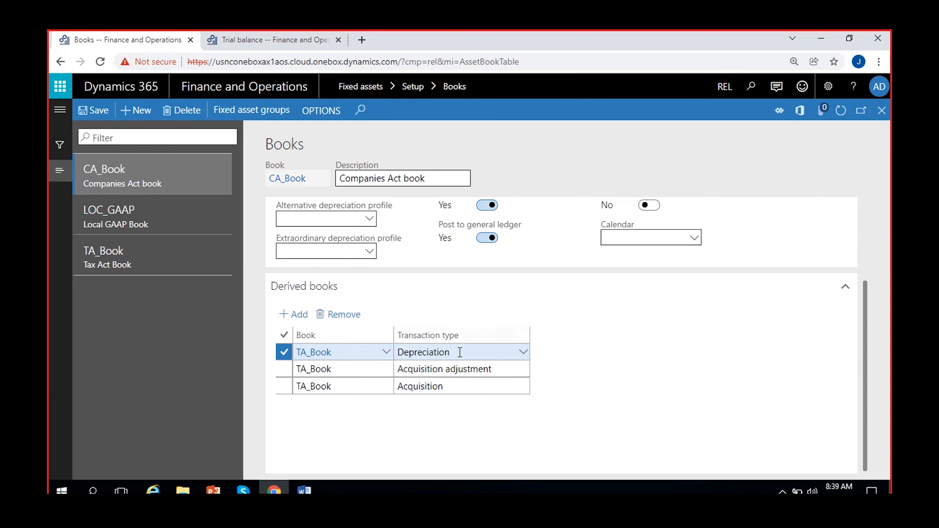
left_click(348, 311)
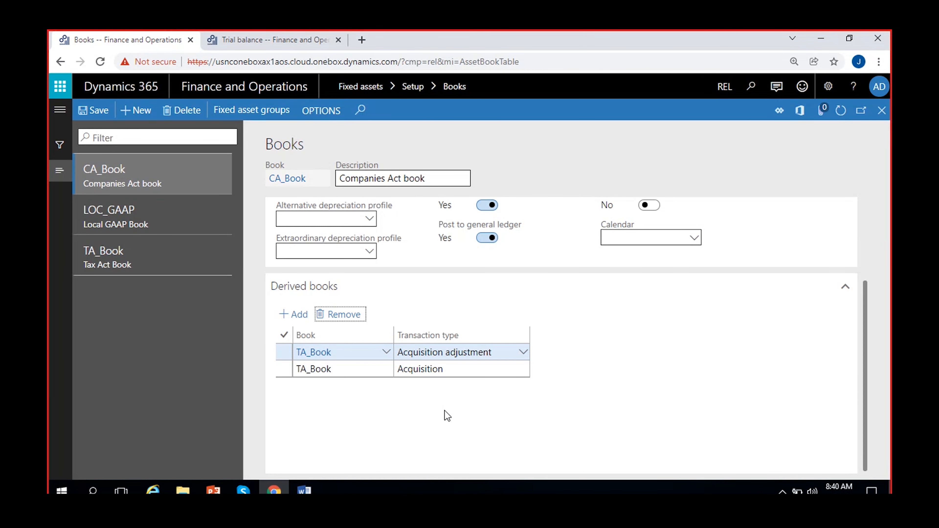
Step: Add a derived book line for TA_Book with transaction type Write up adjustment to CA_Book
left_click(294, 314)
left_click(385, 353)
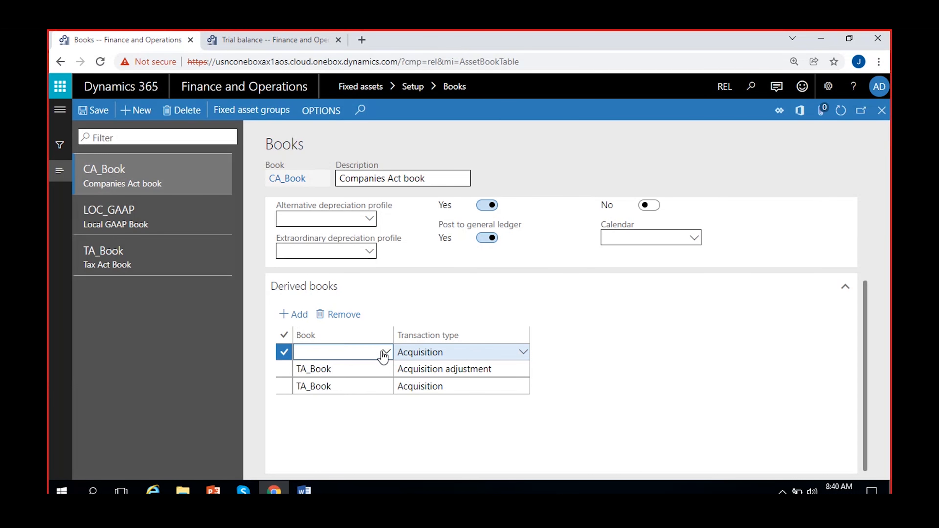
left_click(523, 353)
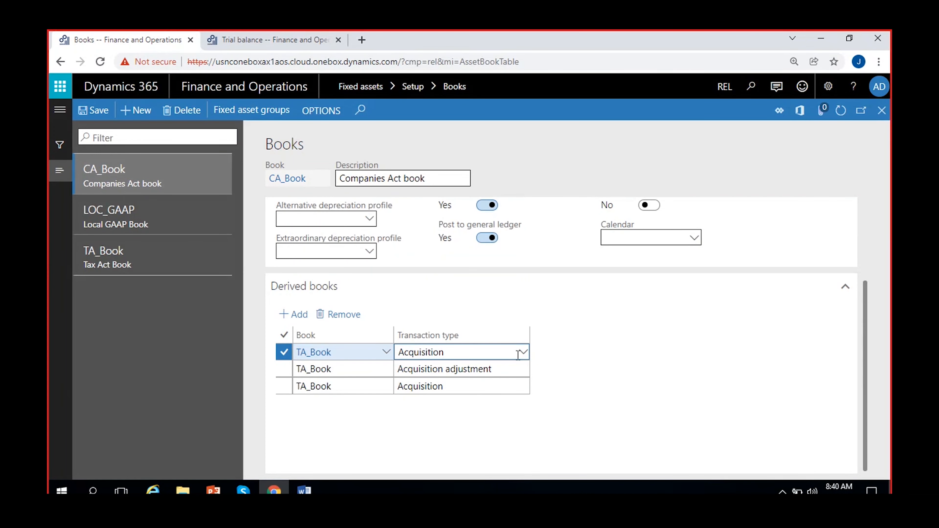
scroll(479, 244, "down", 1)
scroll(480, 247, "down", 3)
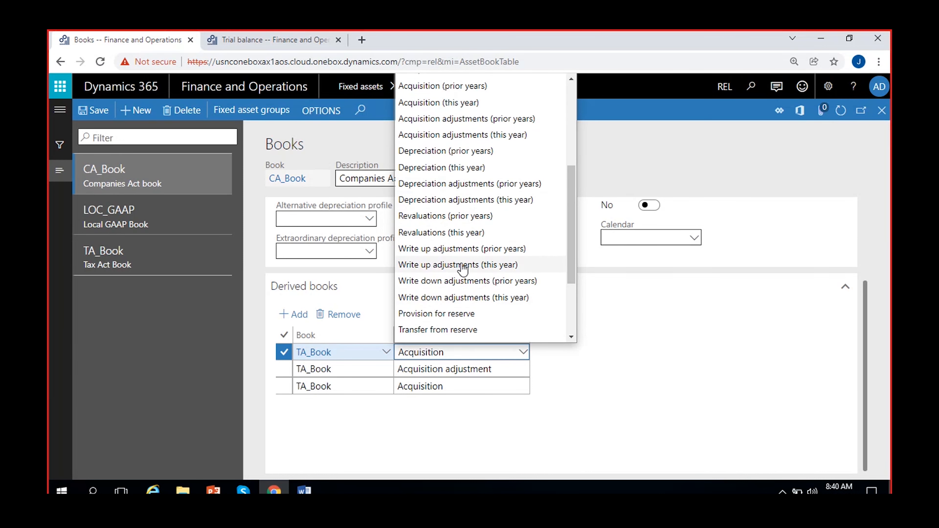
scroll(461, 269, "down", 3)
scroll(463, 270, "up", 7)
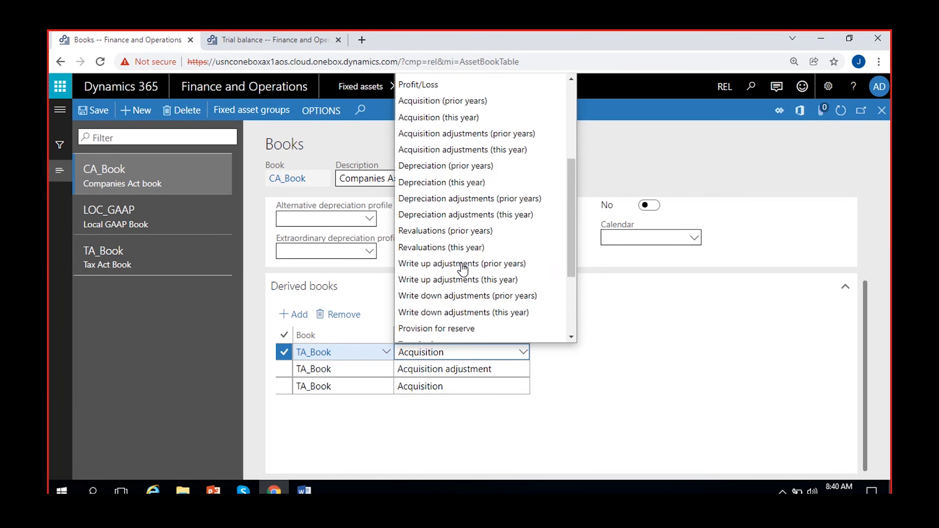
left_click(430, 176)
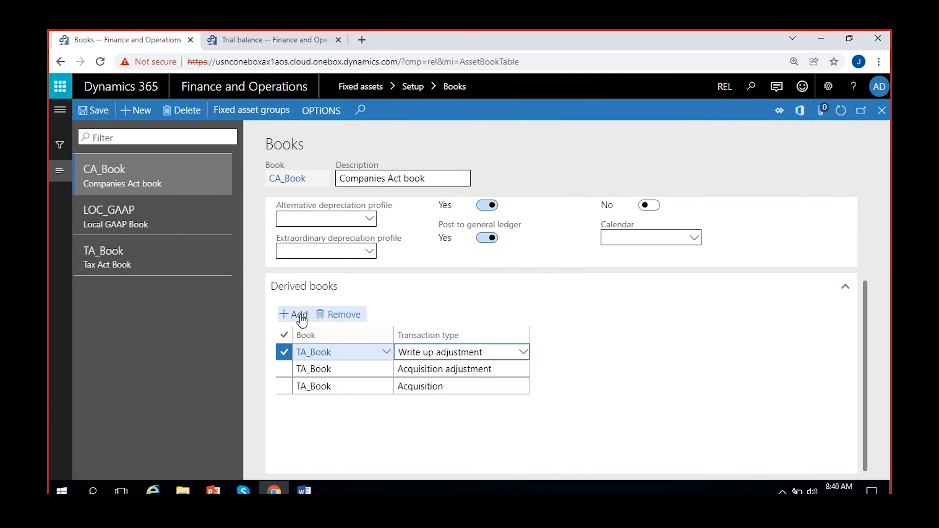
Step: Add a TA_Book derived line with transaction type Write down adjustment to CA_Book, and refresh the record by switching to LOC_GAAP and back
left_click(299, 314)
left_click(347, 351)
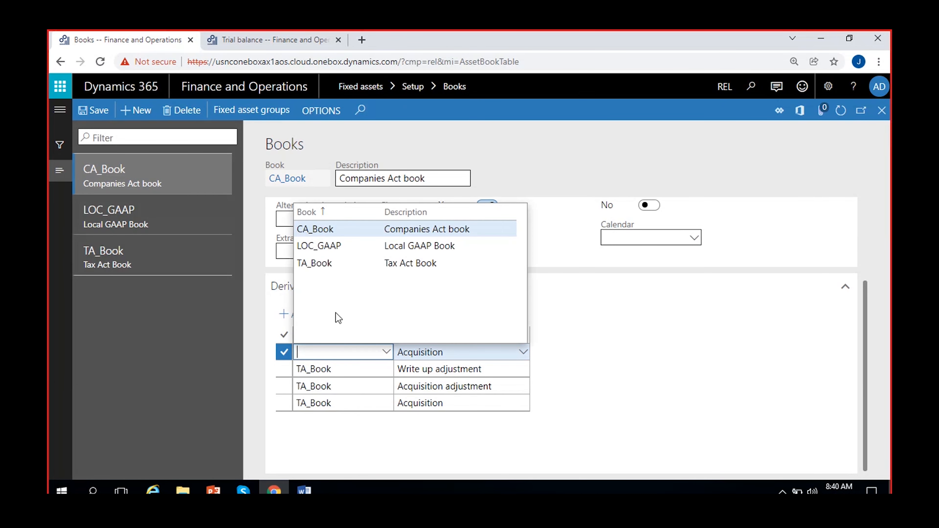
left_click(314, 262)
left_click(505, 352)
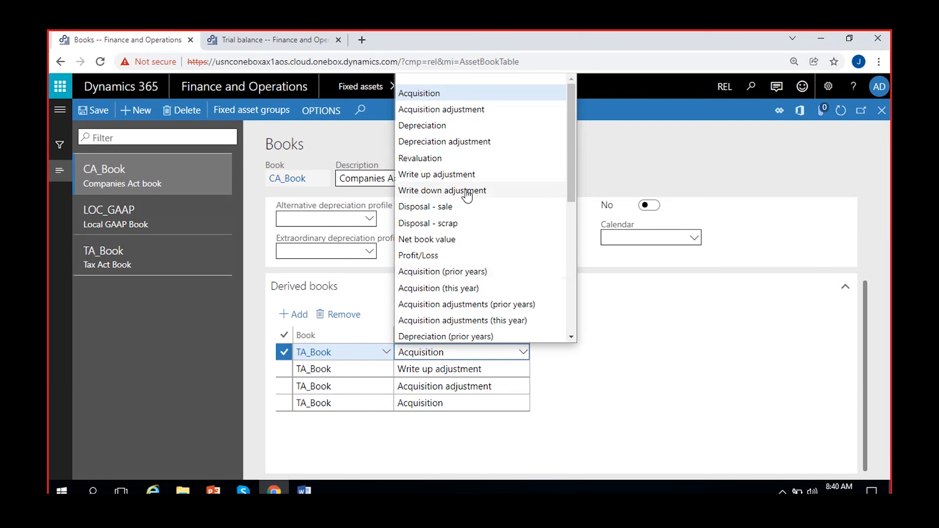
left_click(442, 190)
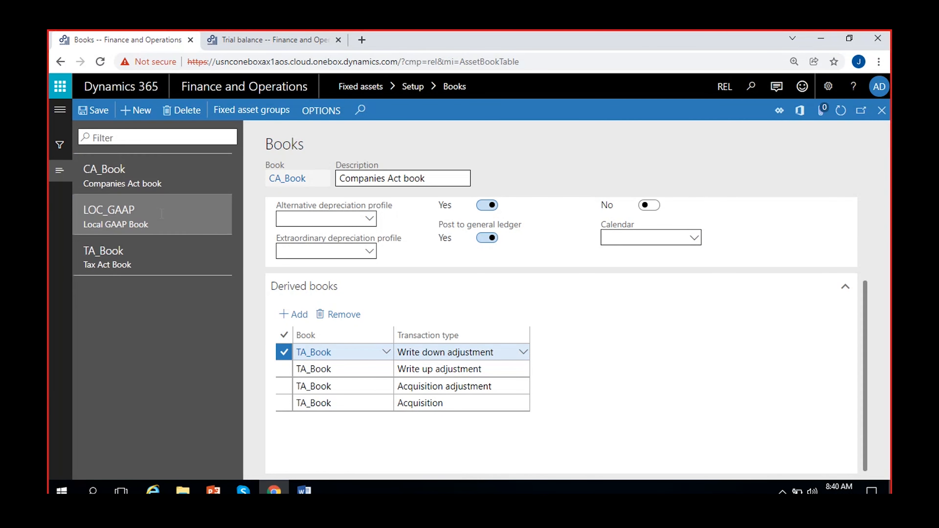
left_click(154, 214)
left_click(128, 162)
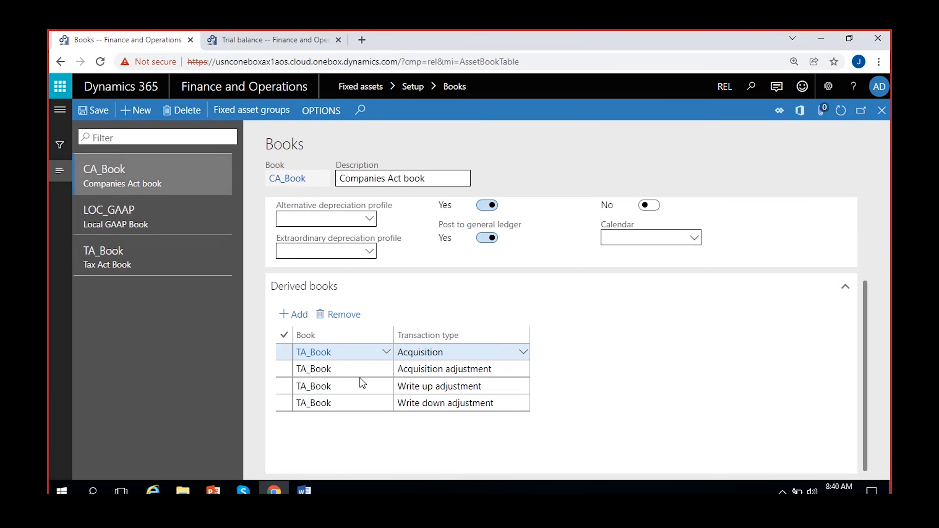
Step: Add a derived book line for LOC_GAAP with transaction type Acquisition to CA_Book
left_click(292, 316)
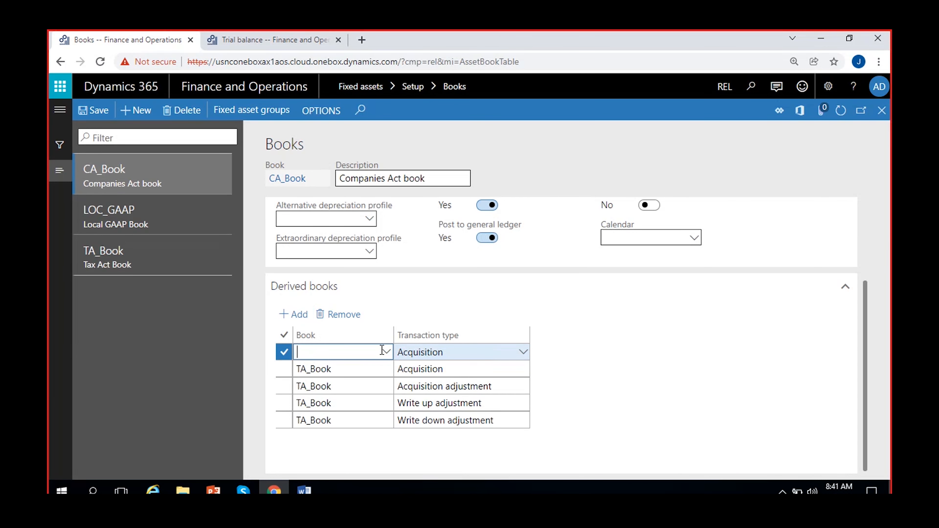
left_click(383, 351)
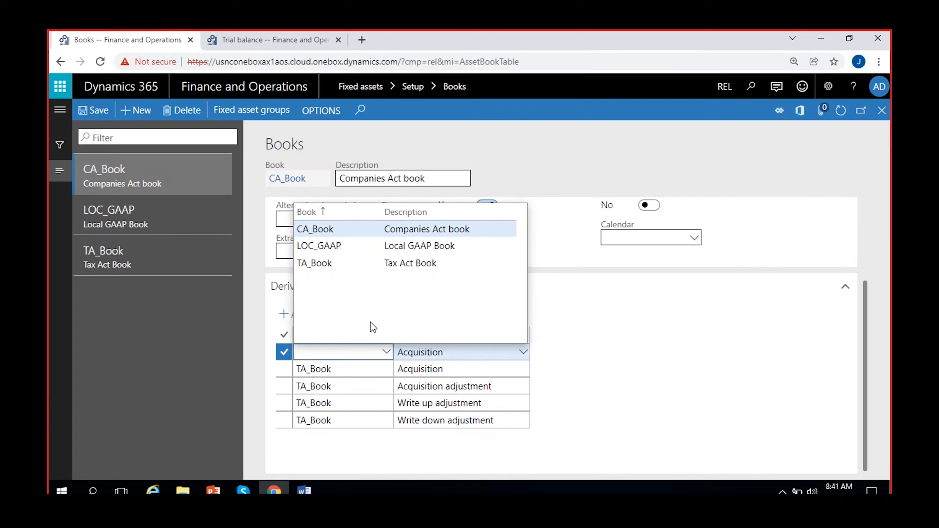
left_click(343, 247)
Step: Add a derived book line for LOC_GAAP with transaction type Acquisition adjustment to CA_Book
key("alt+n")
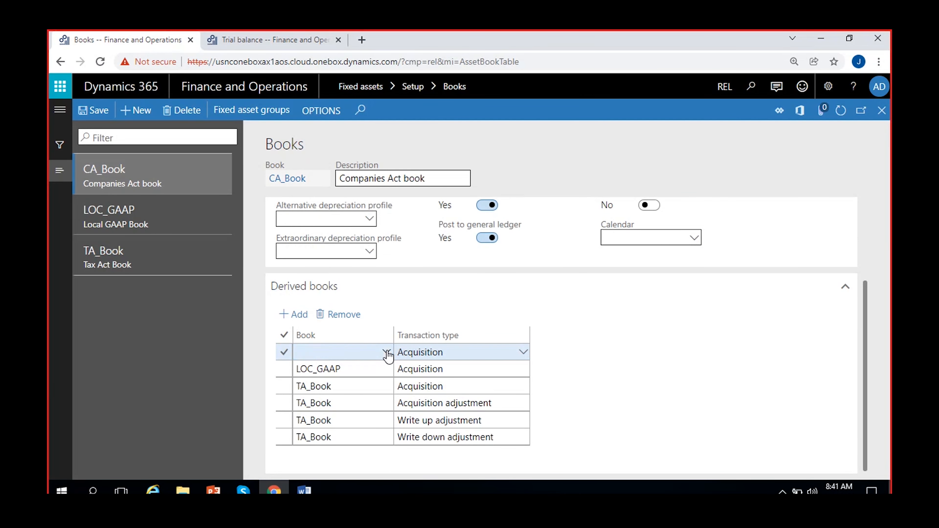
left_click(386, 352)
left_click(334, 246)
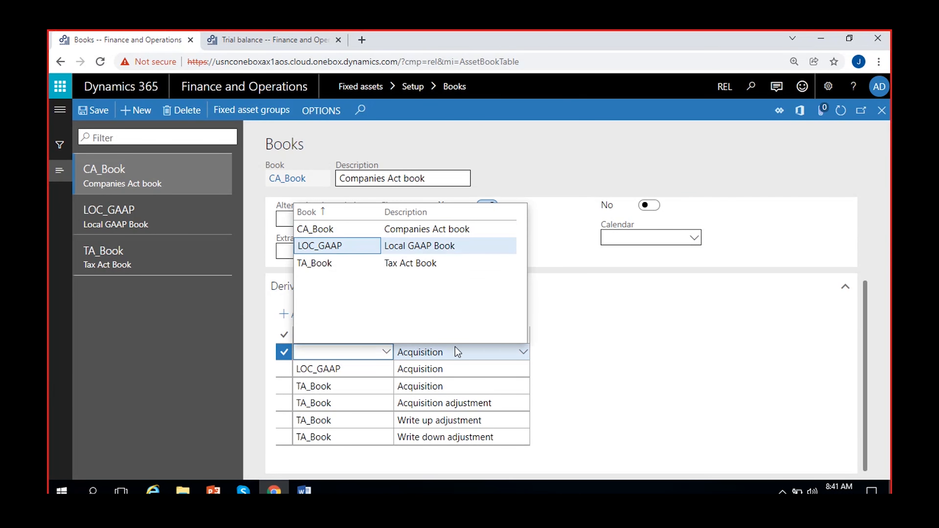
left_click(496, 351)
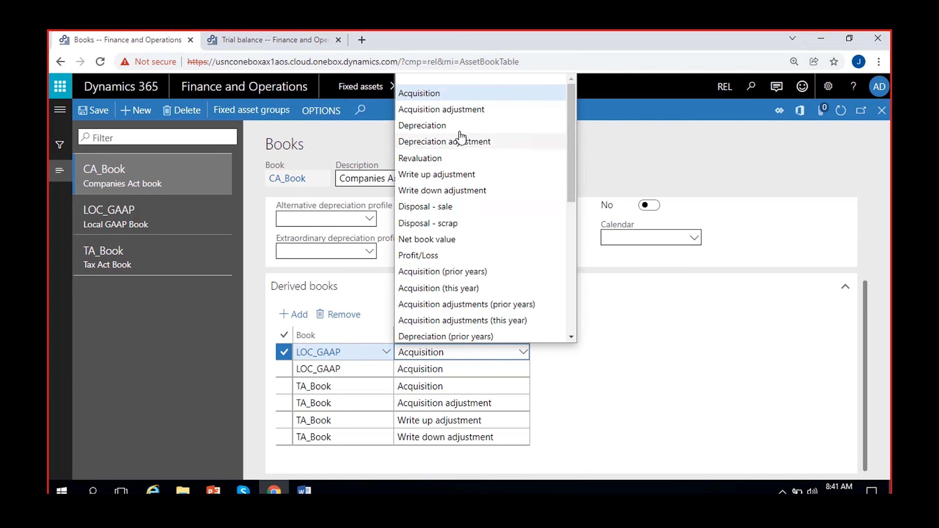
left_click(464, 119)
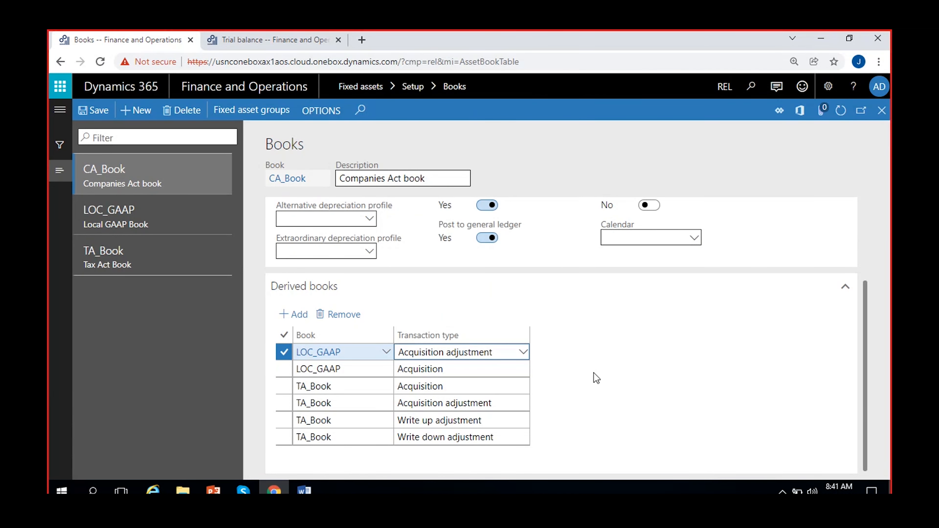
Step: Add a derived book line for LOC_GAAP with transaction type Write up adjustment to CA_Book
left_click(293, 314)
left_click(386, 352)
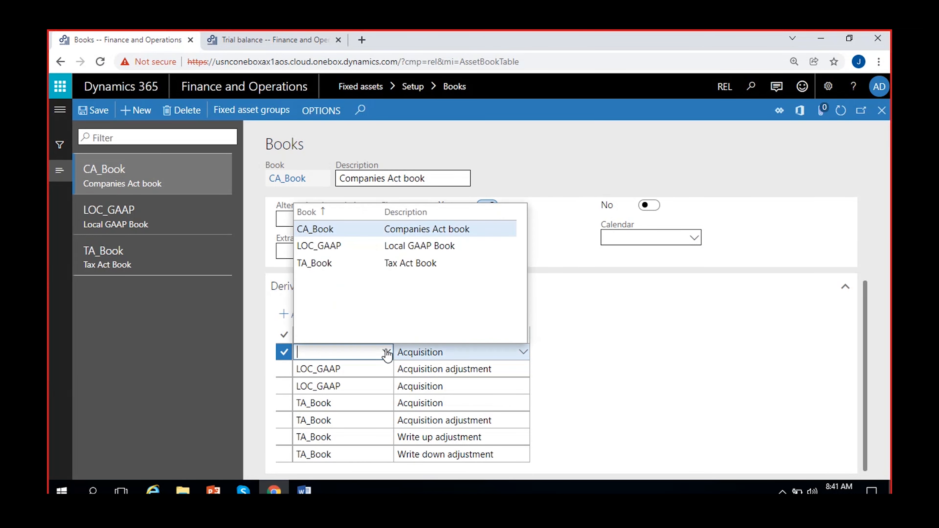
left_click(349, 244)
left_click(522, 351)
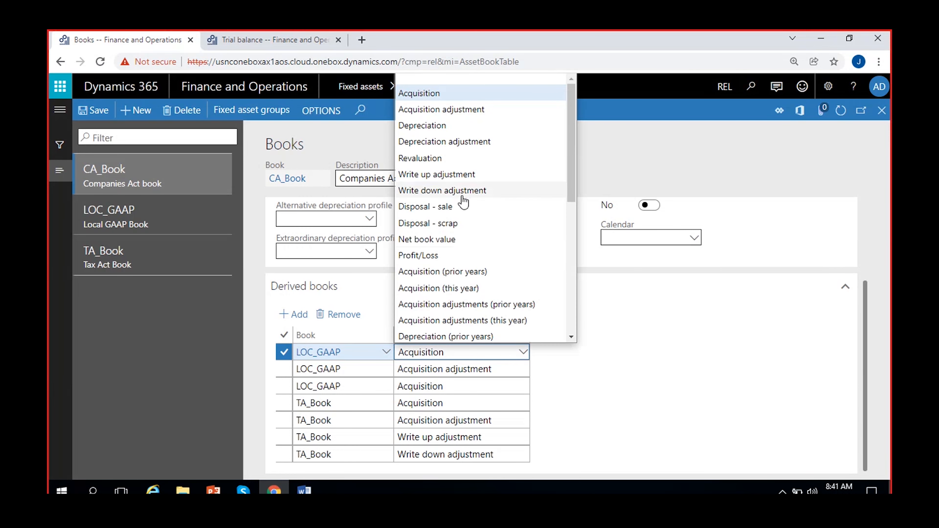
left_click(481, 181)
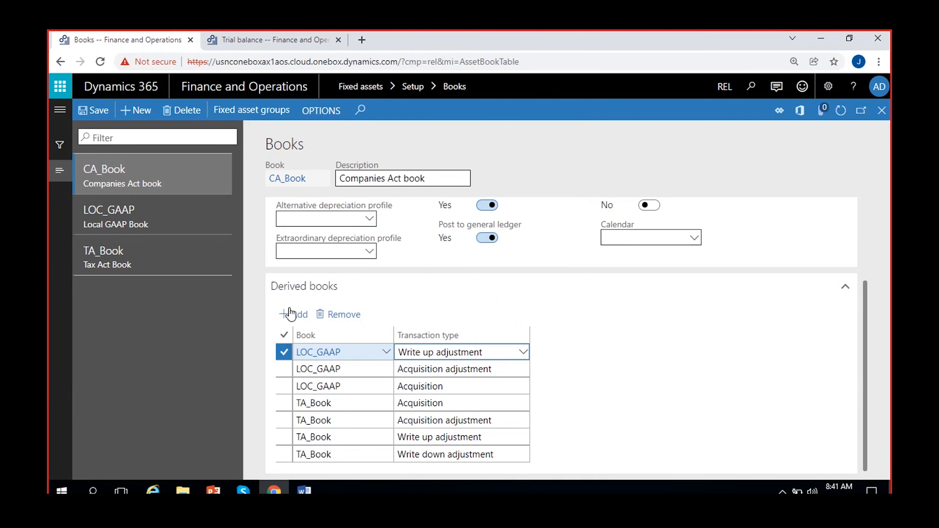
Step: Add a derived book line for LOC_GAAP with transaction type Write down adjustment to CA_Book
key("alt+n")
left_click(386, 352)
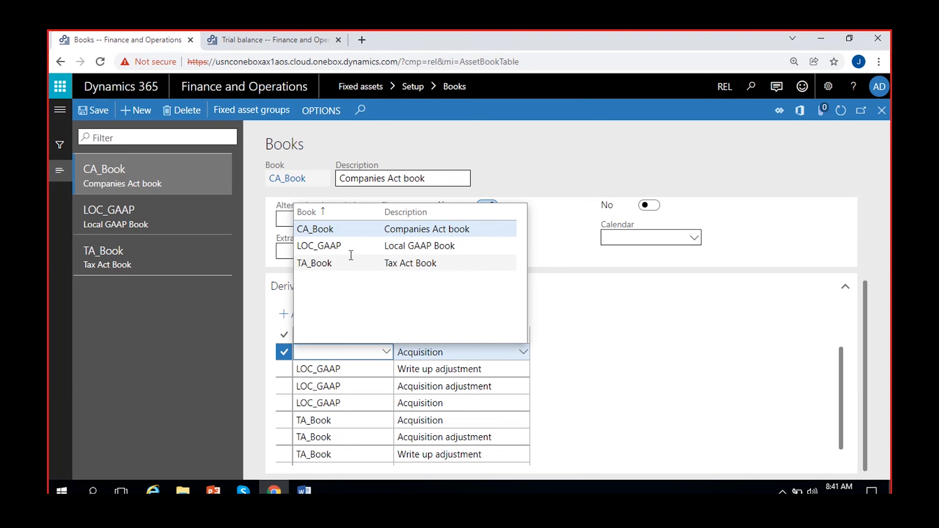
left_click(454, 354)
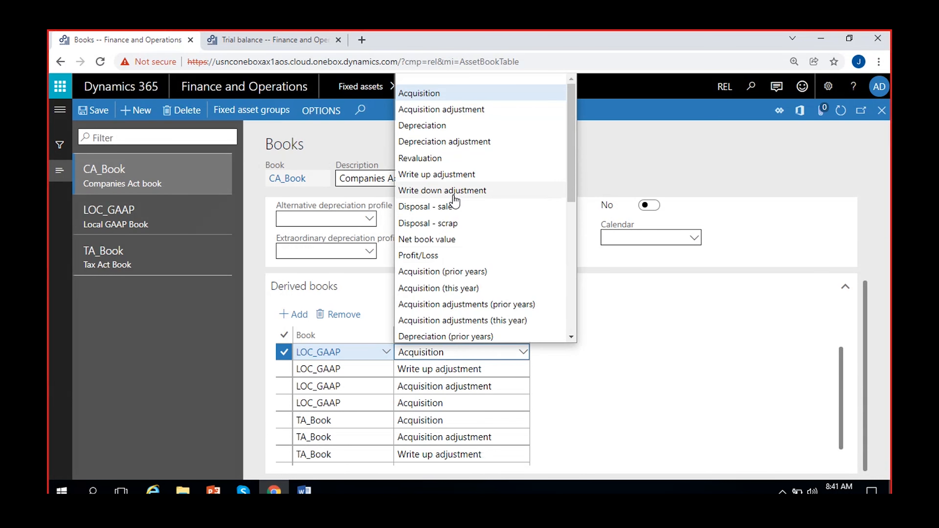
left_click(452, 194)
Step: Switch to the Word notes and write a new paragraph at the end: "Derived books: are used to interlink different fixed asset"
left_click(304, 490)
key("Return")
key("Return")
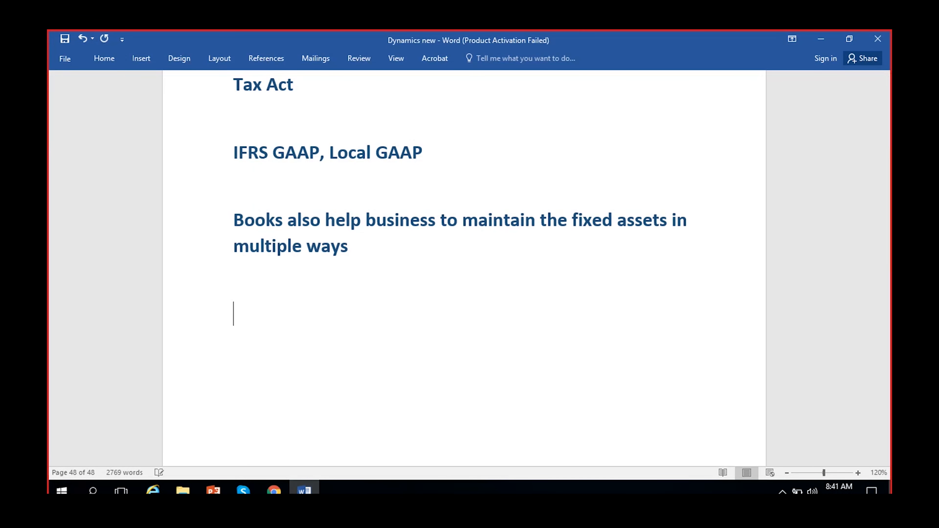
type("Derived books")
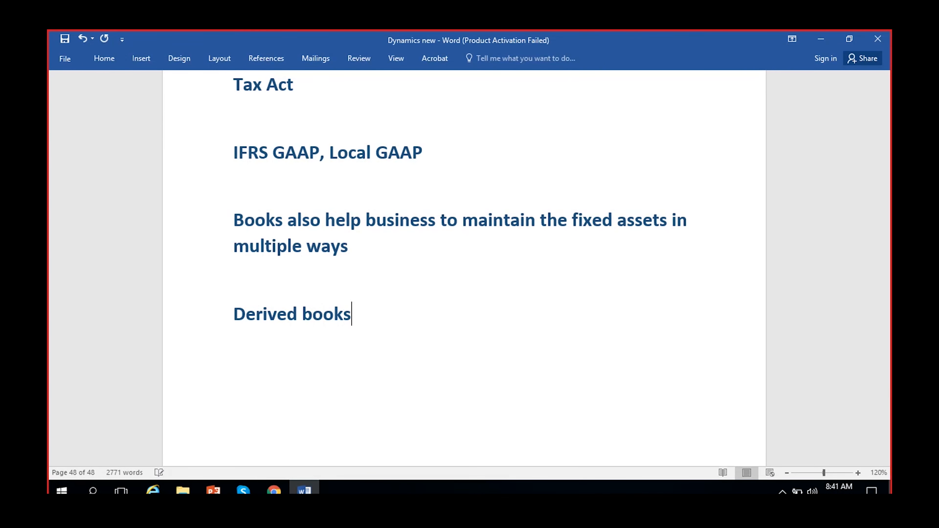
type(": are used to ")
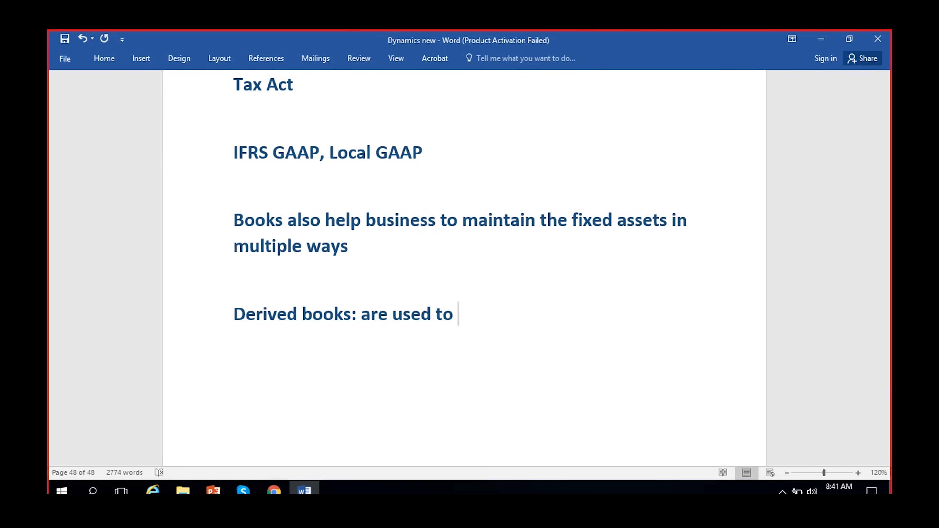
type("interli")
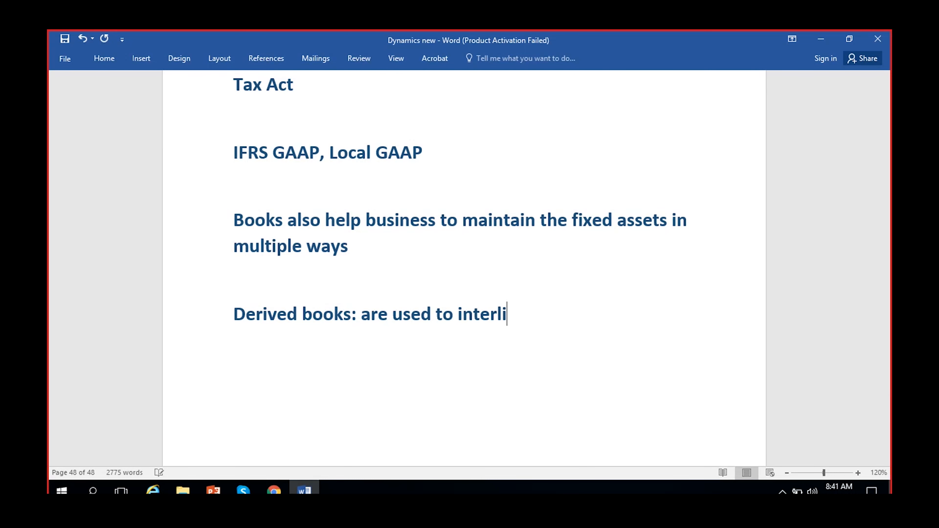
type("nk tw")
key("BackSpace")
key("BackSpace")
type("b")
key("BackSpace")
type("differe")
type("ny")
key("BackSpace")
type("t")
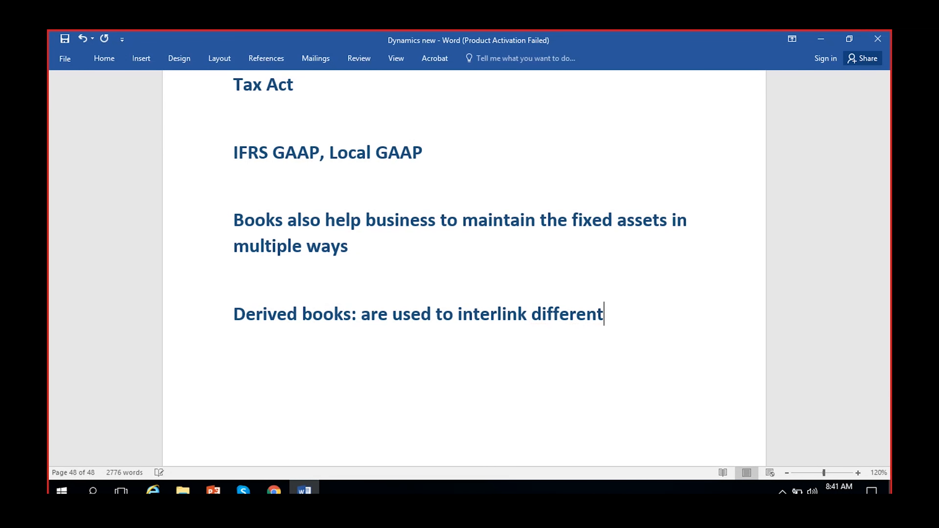
type(" fixed asset n")
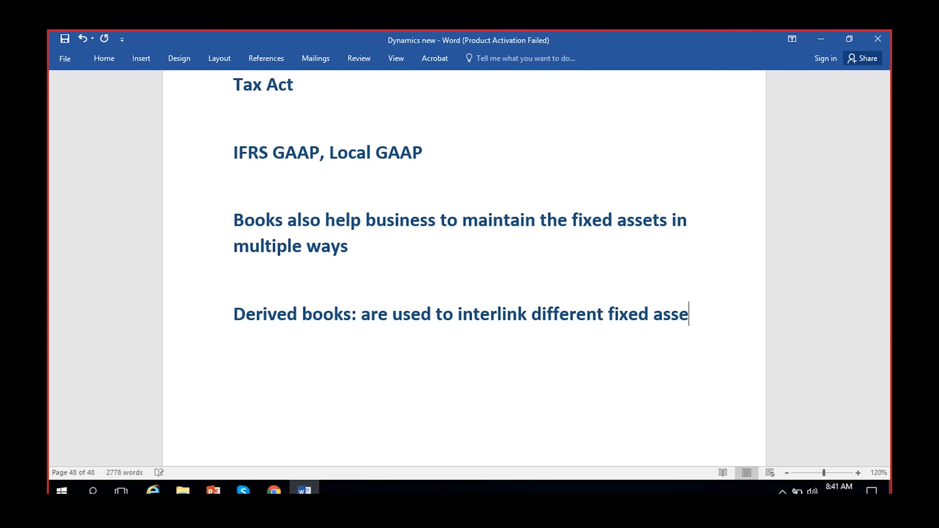